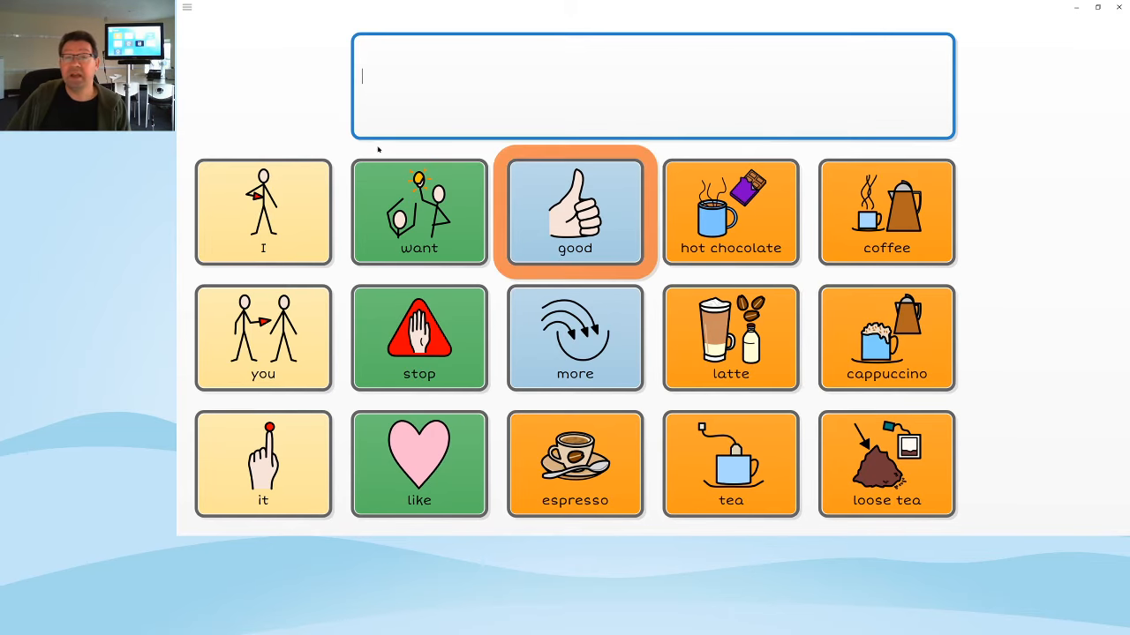
Switch the Drinks grid into editing mode with Edit grid from the main menu
click(250, 8)
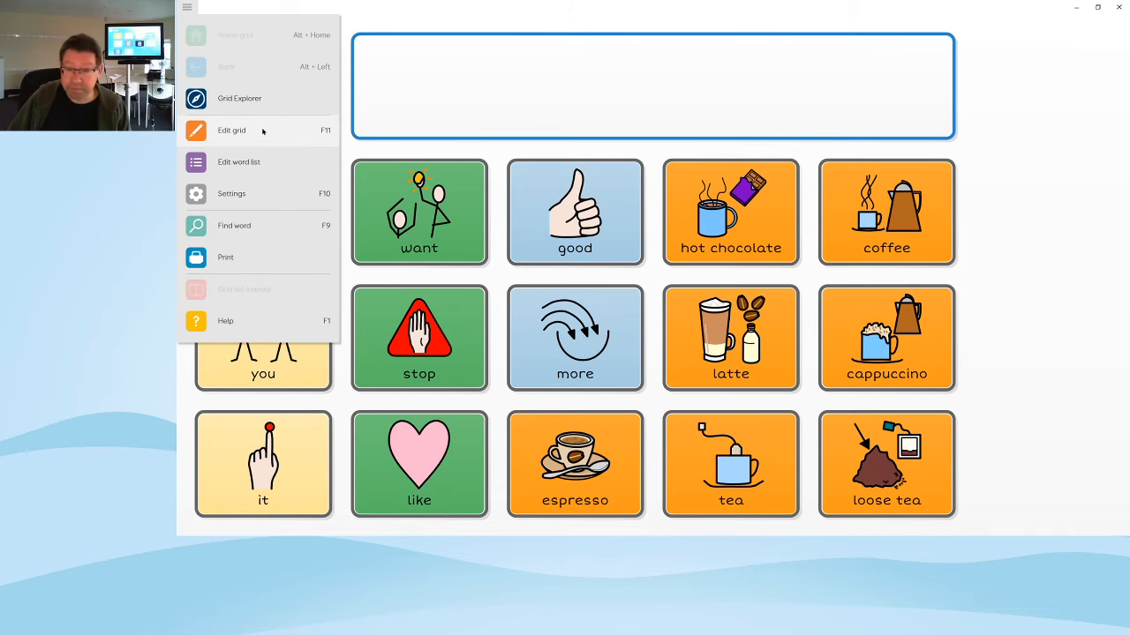
click(262, 130)
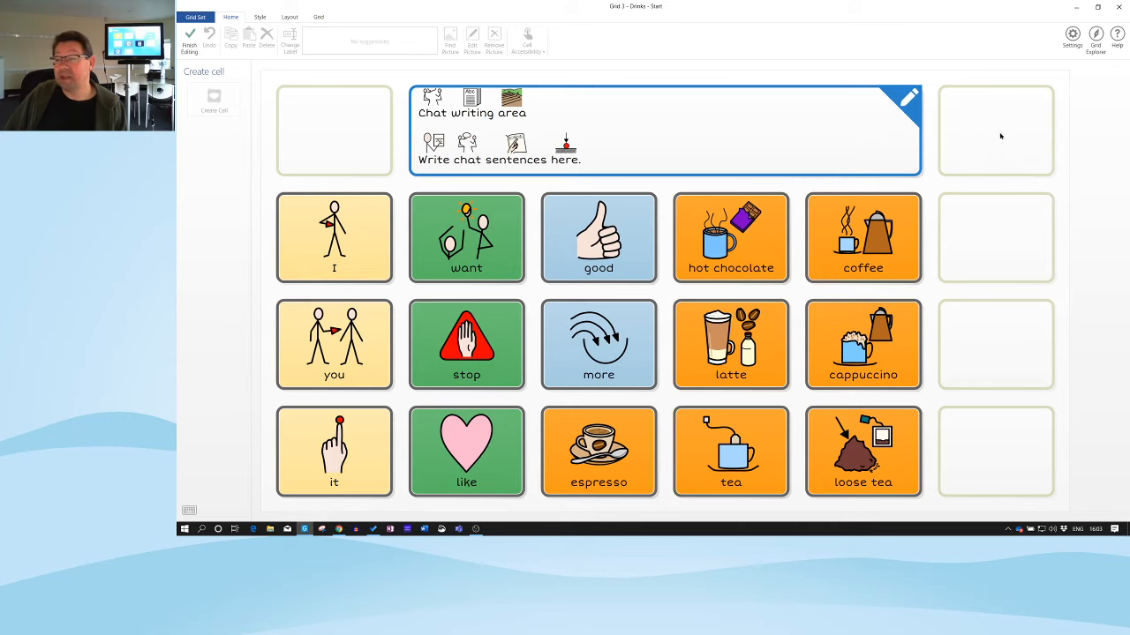
Create a Speak cell in the empty top-right cell, then select the empty cell beneath it
click(1001, 136)
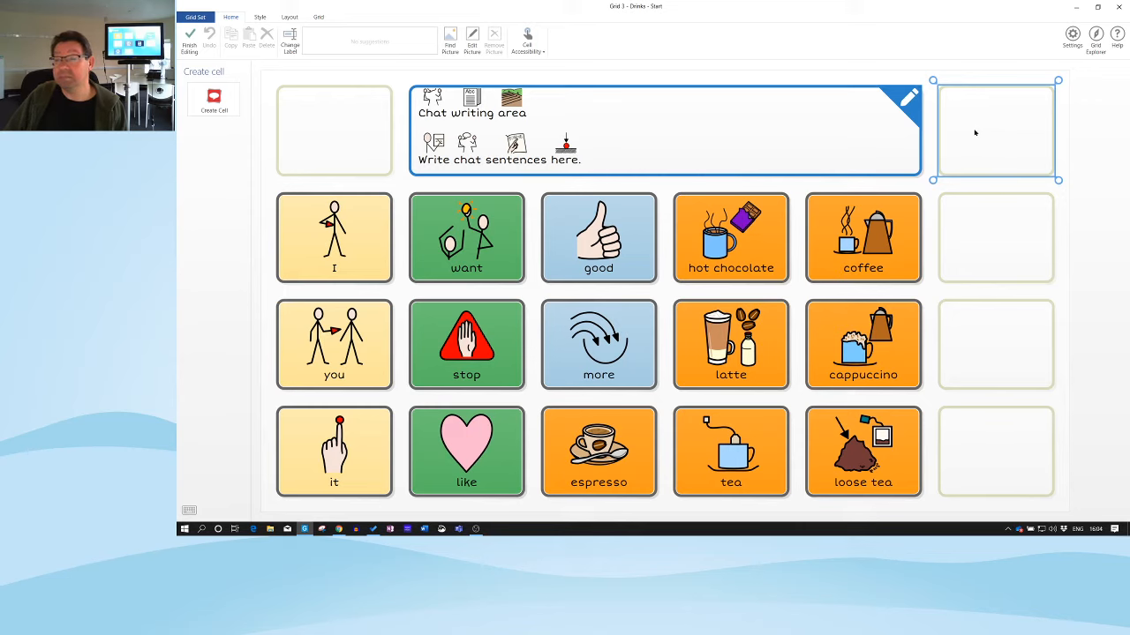
click(215, 103)
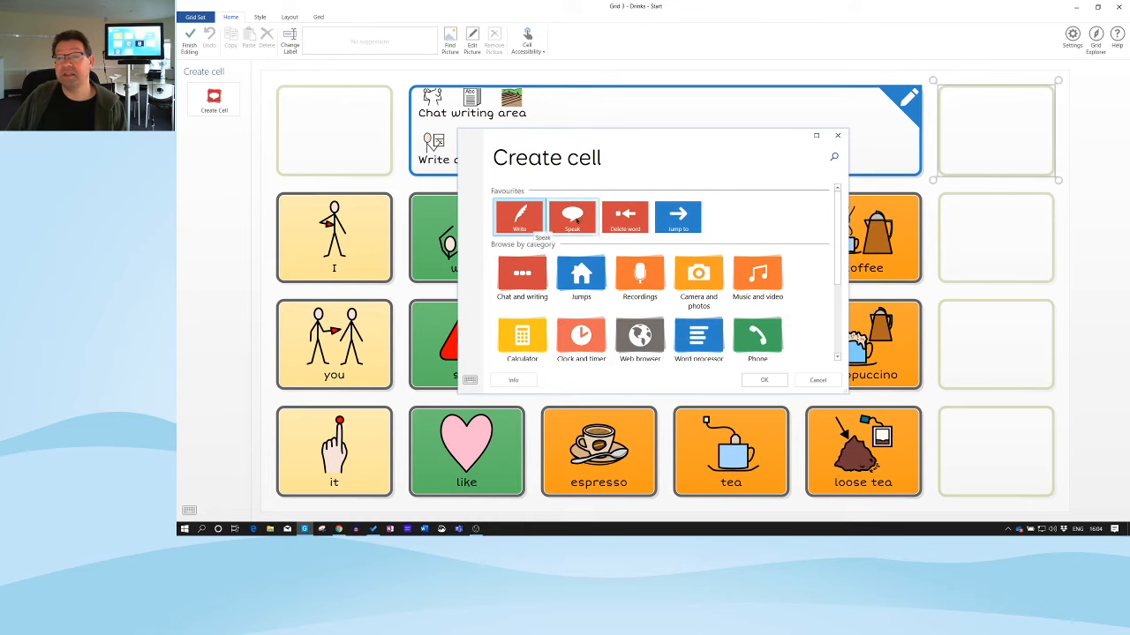
click(578, 222)
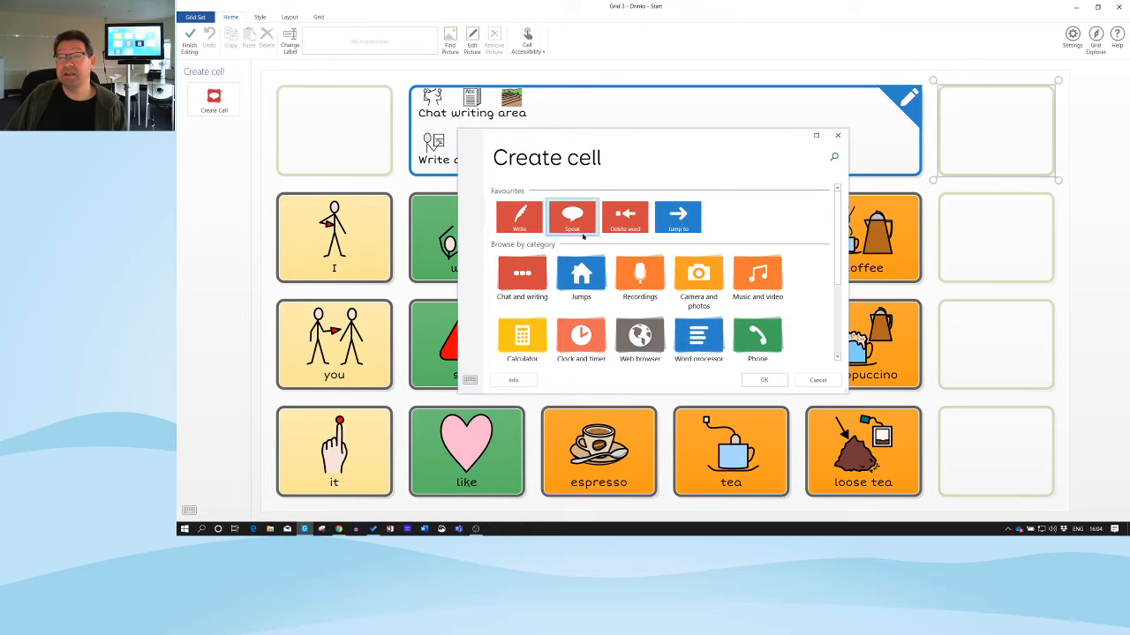
click(766, 380)
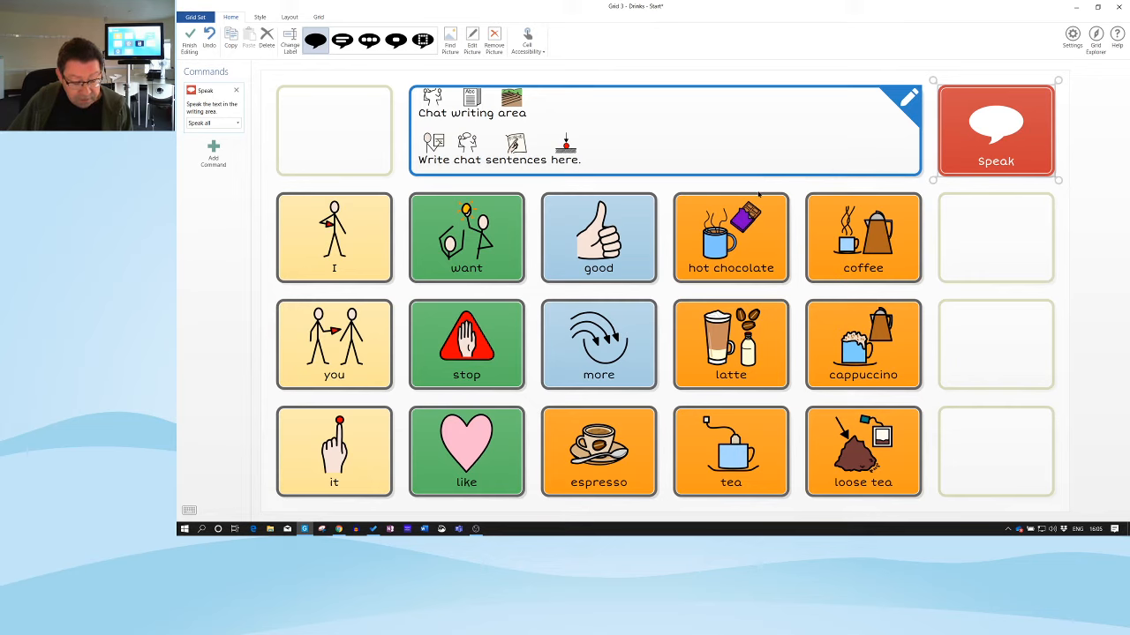
click(991, 235)
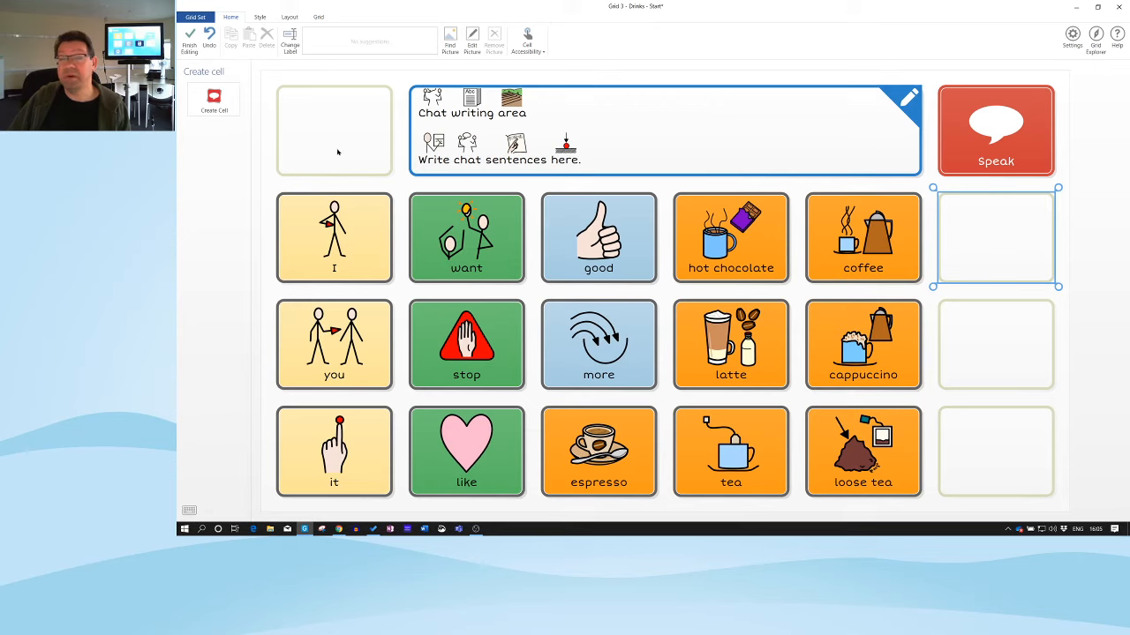
Create a Delete word cell in the selected cell below Speak
click(214, 104)
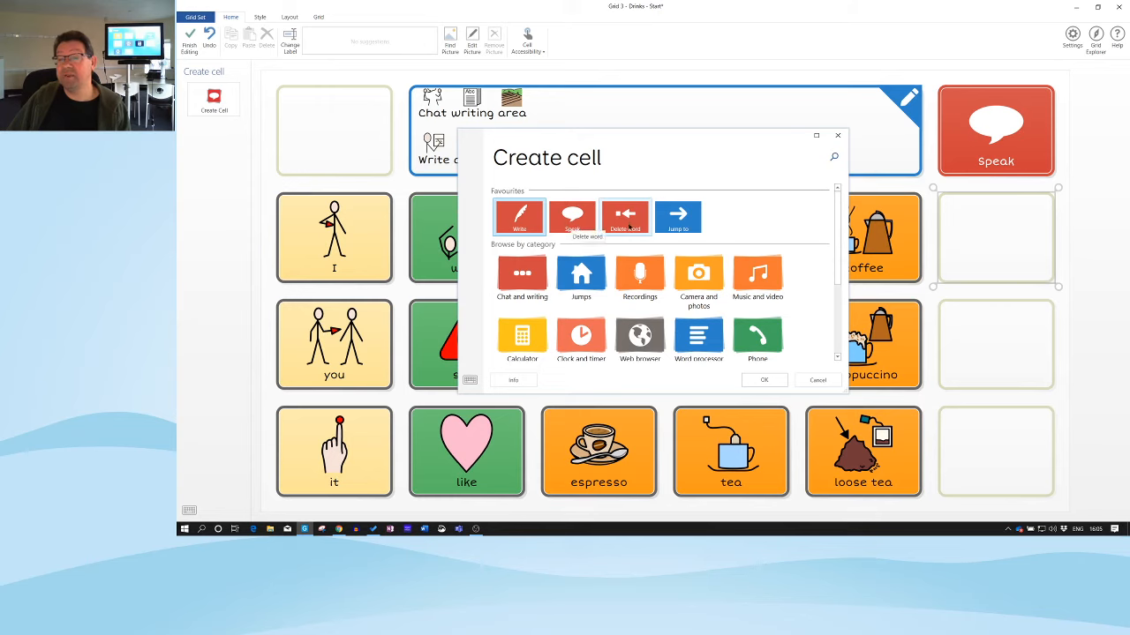
click(626, 224)
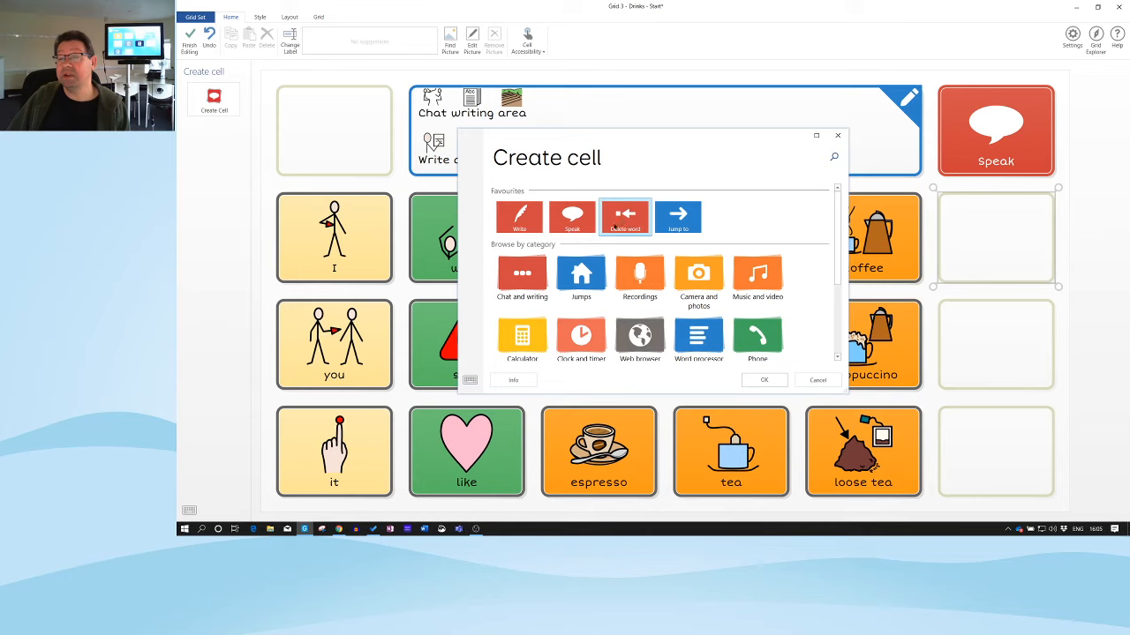
click(764, 380)
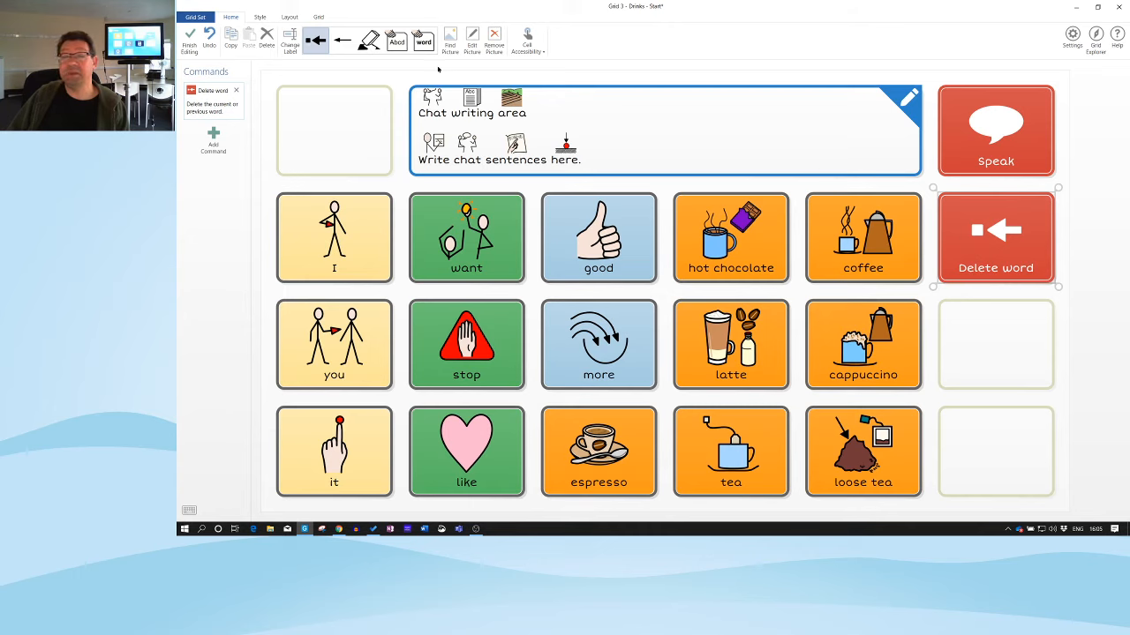
click(260, 18)
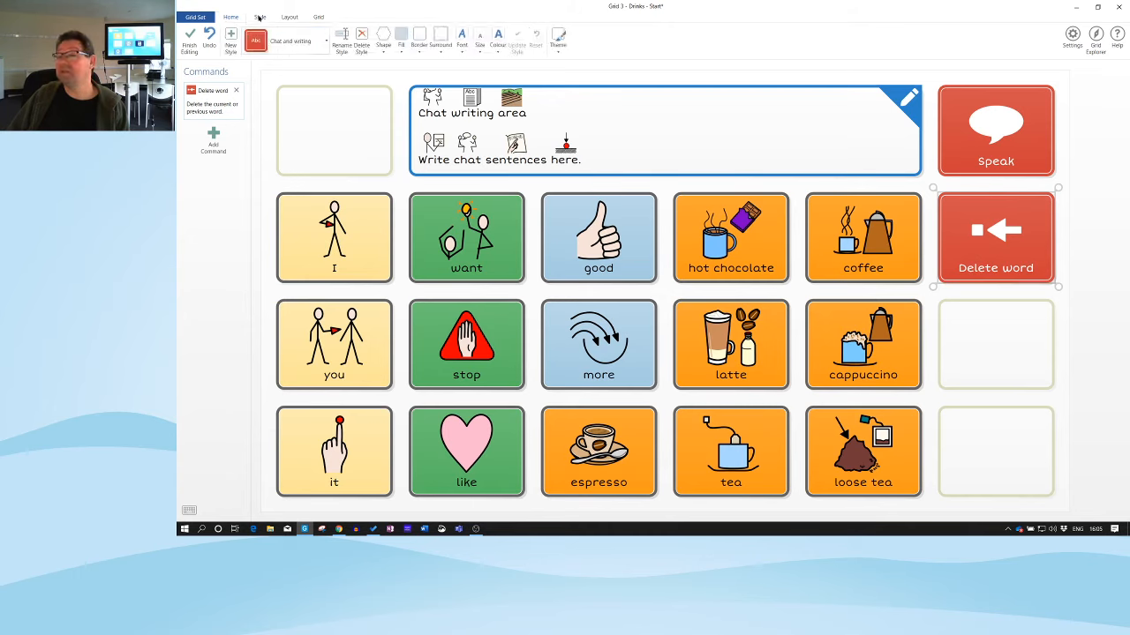
Check the cell style list without changing the style, then select the empty cell below Delete word
click(326, 43)
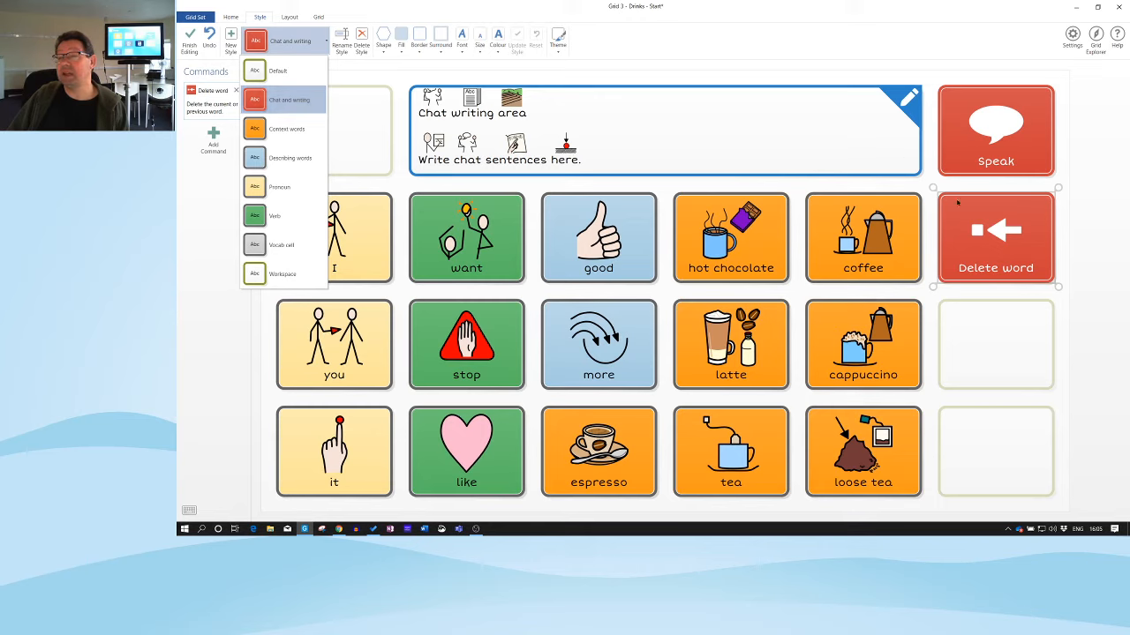
click(1009, 247)
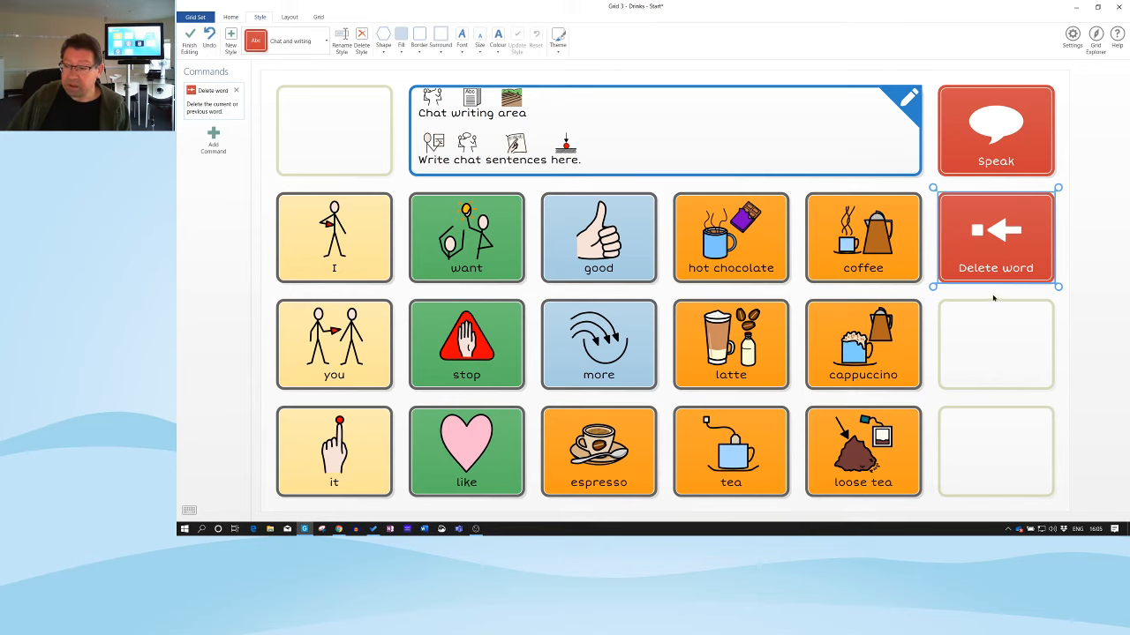
click(1000, 344)
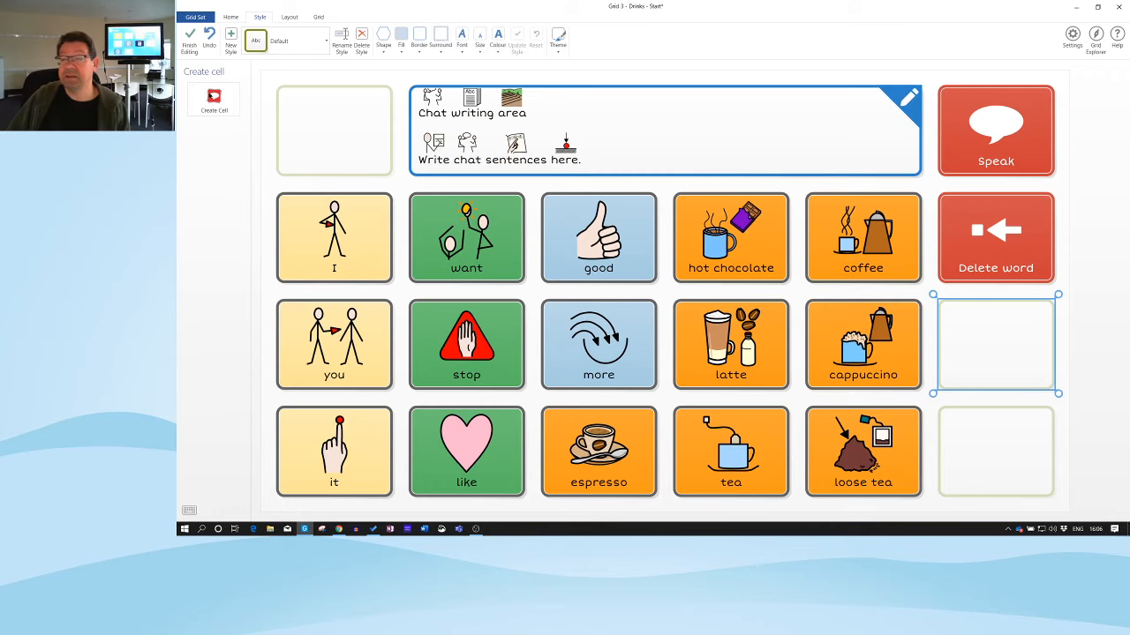
Create a Clear cell below Delete word, finding the command by searching 'cle'
click(213, 105)
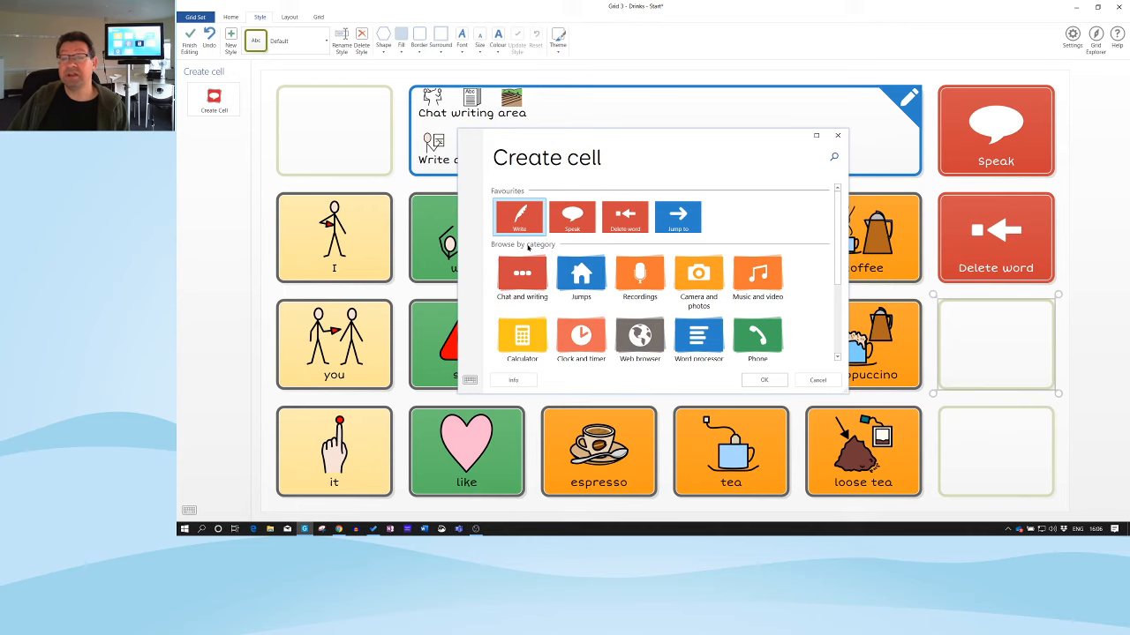
scroll(530, 269, down, 1)
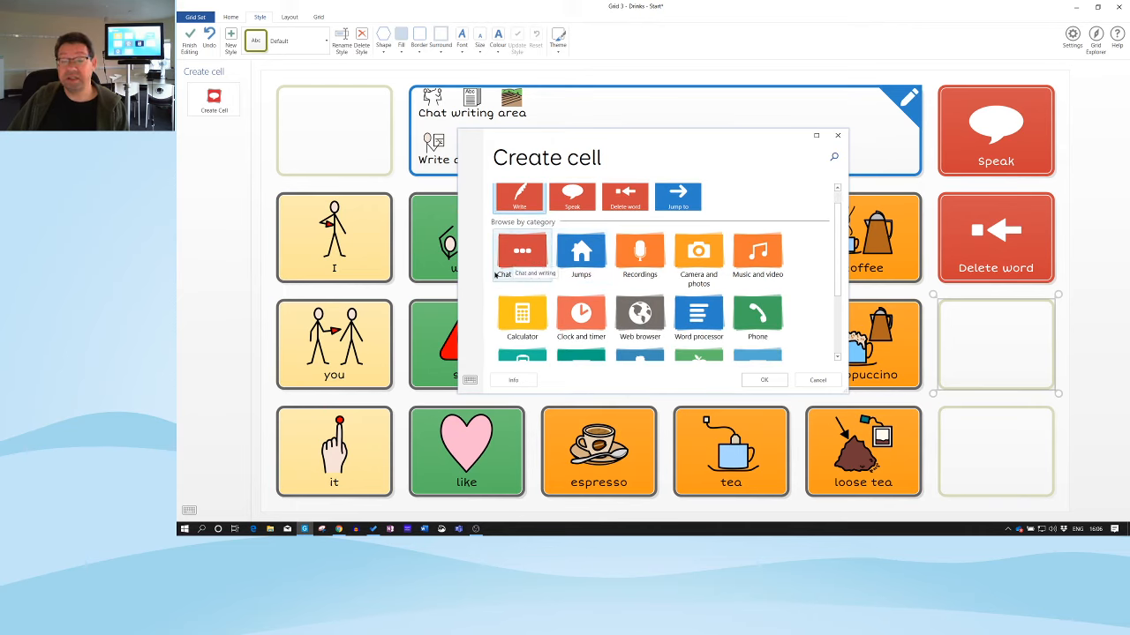
click(527, 253)
click(768, 381)
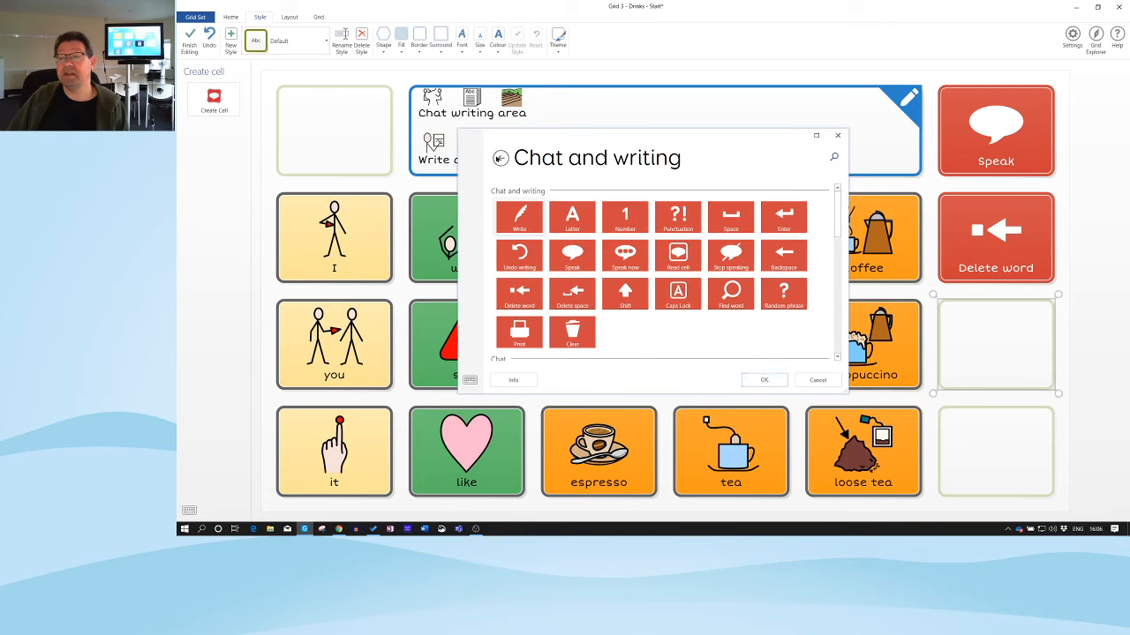
click(499, 159)
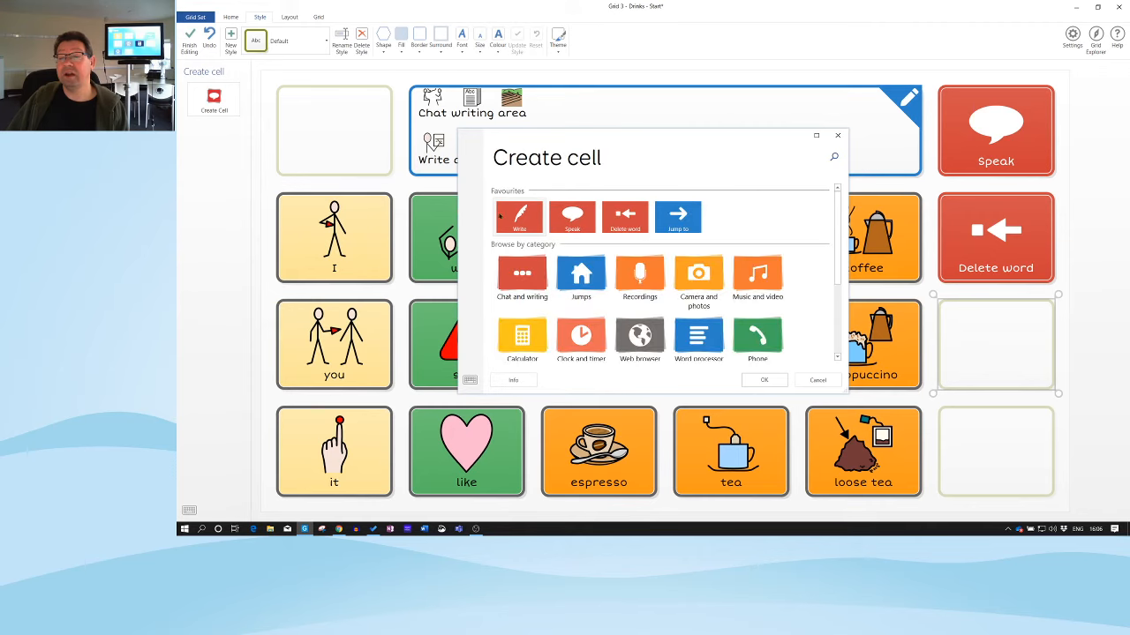
click(833, 158)
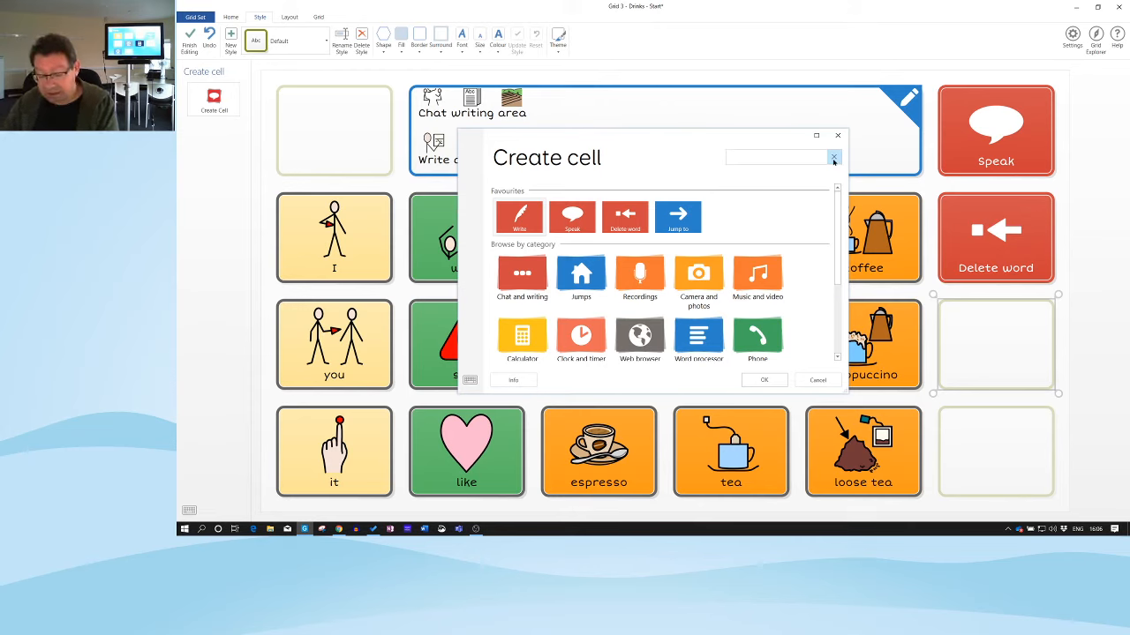
text(cl)
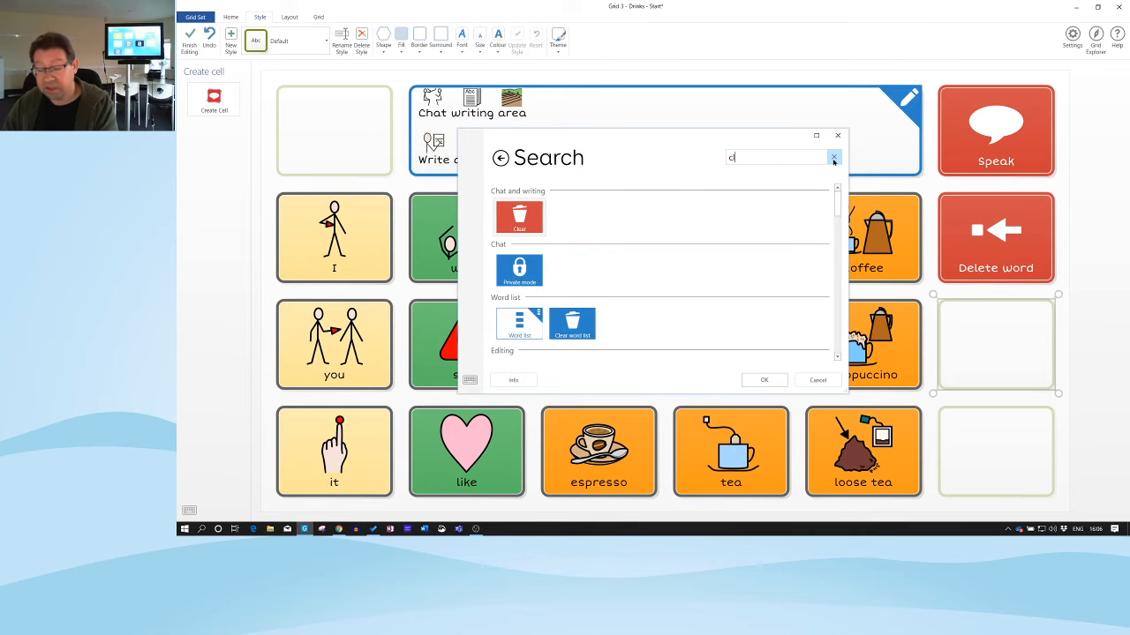
text(e)
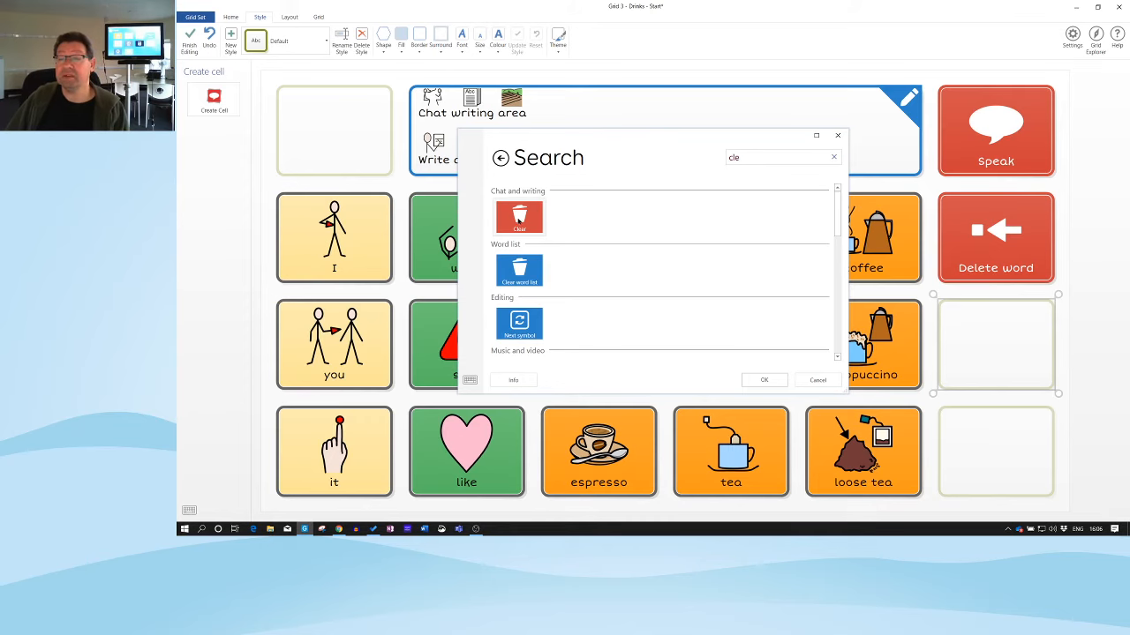
click(524, 222)
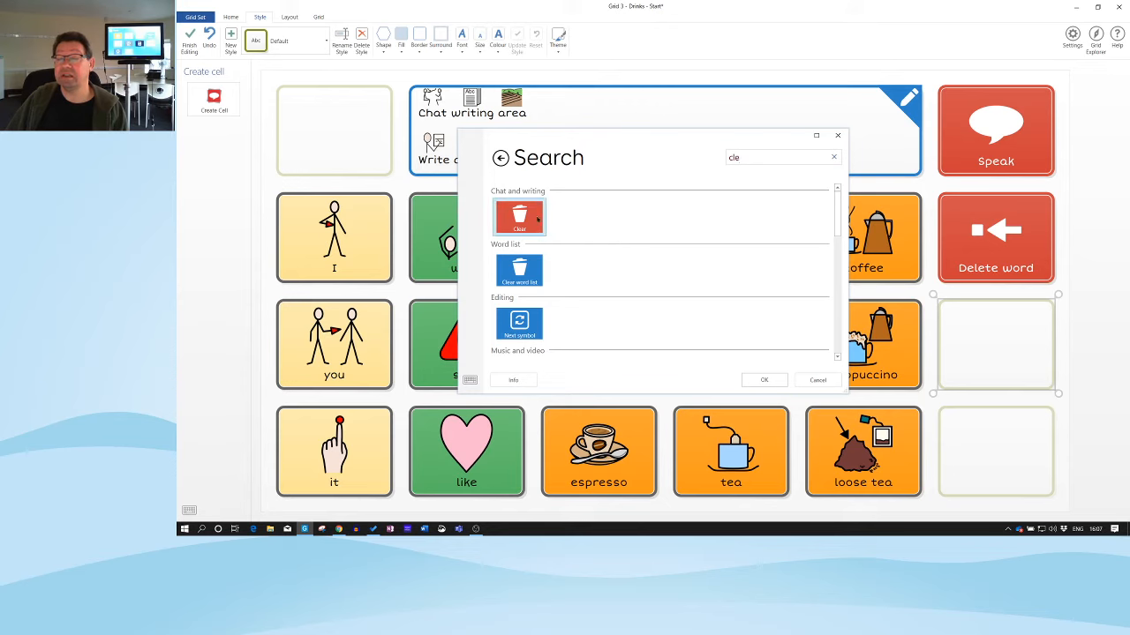
click(769, 381)
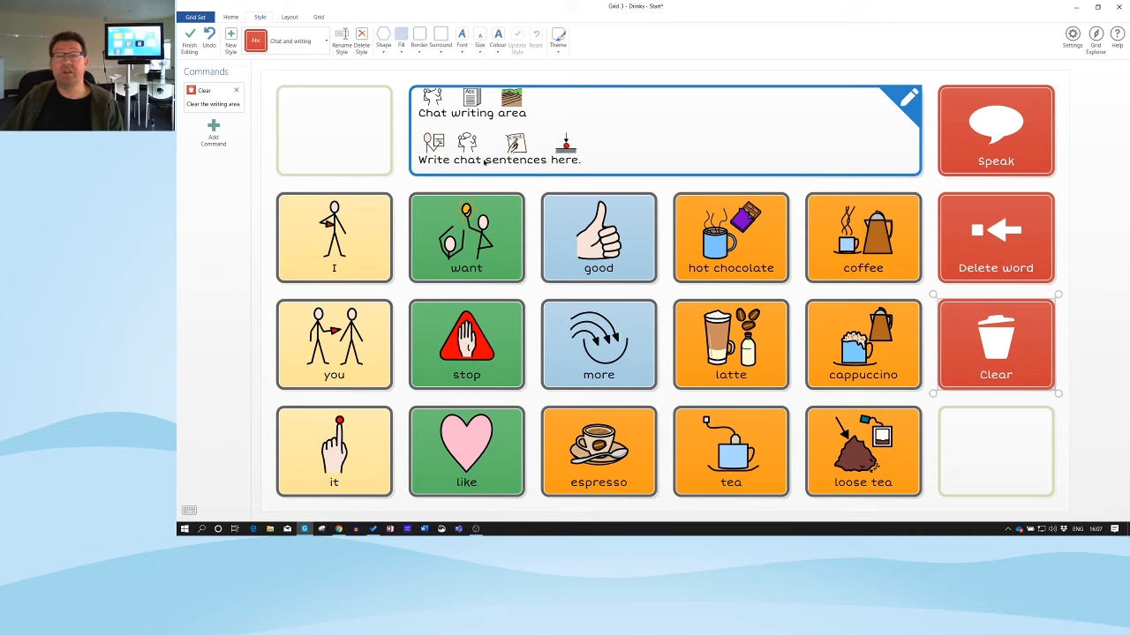
Finish editing and save the changes to the Drinks grid set
click(189, 42)
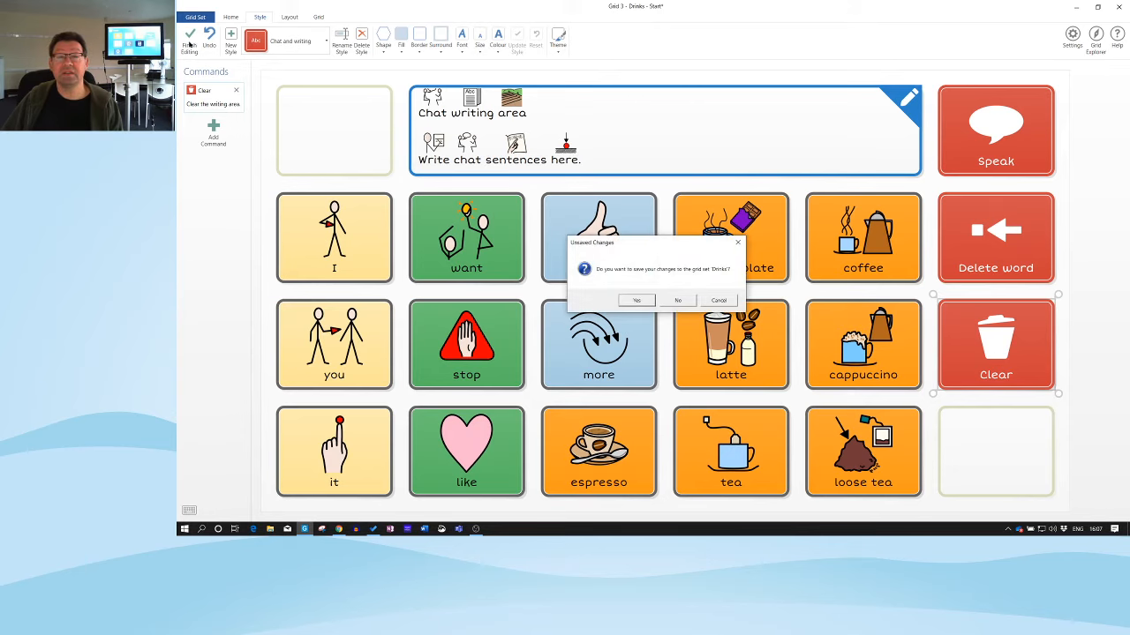
click(635, 302)
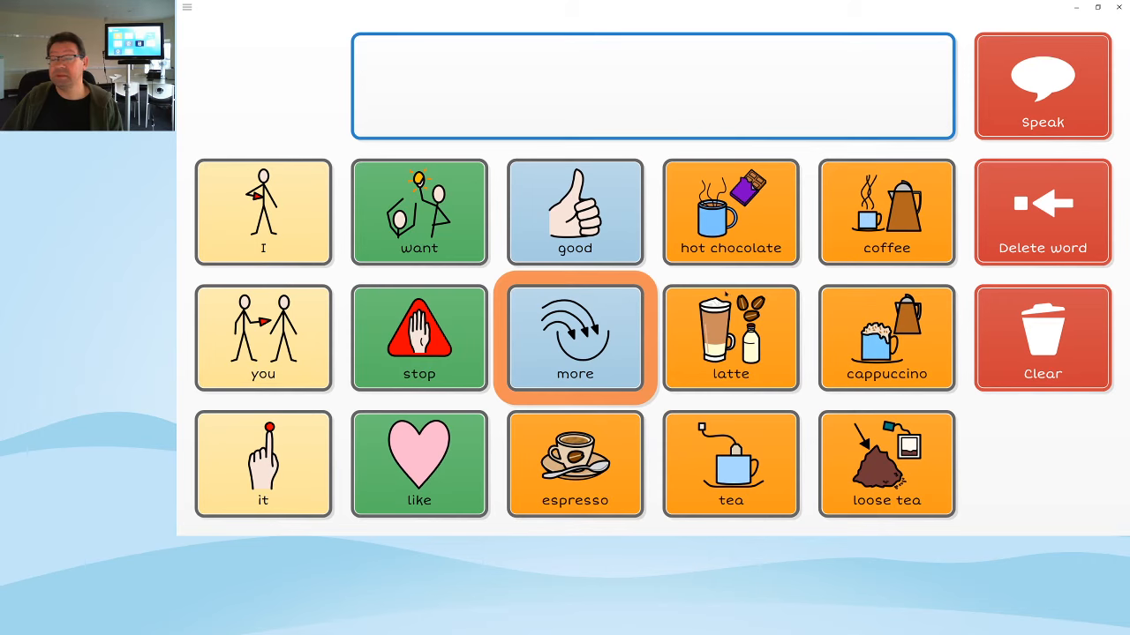
Build 'I want hot chocolate', delete two words, then add 'black coffee, extra strong'
click(273, 227)
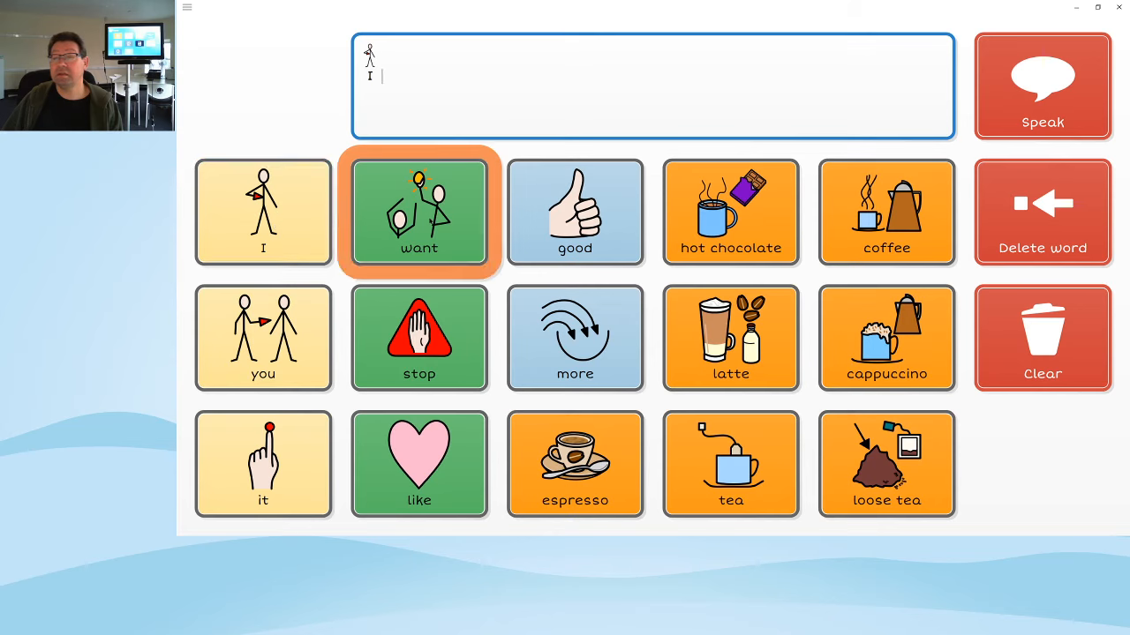
click(430, 222)
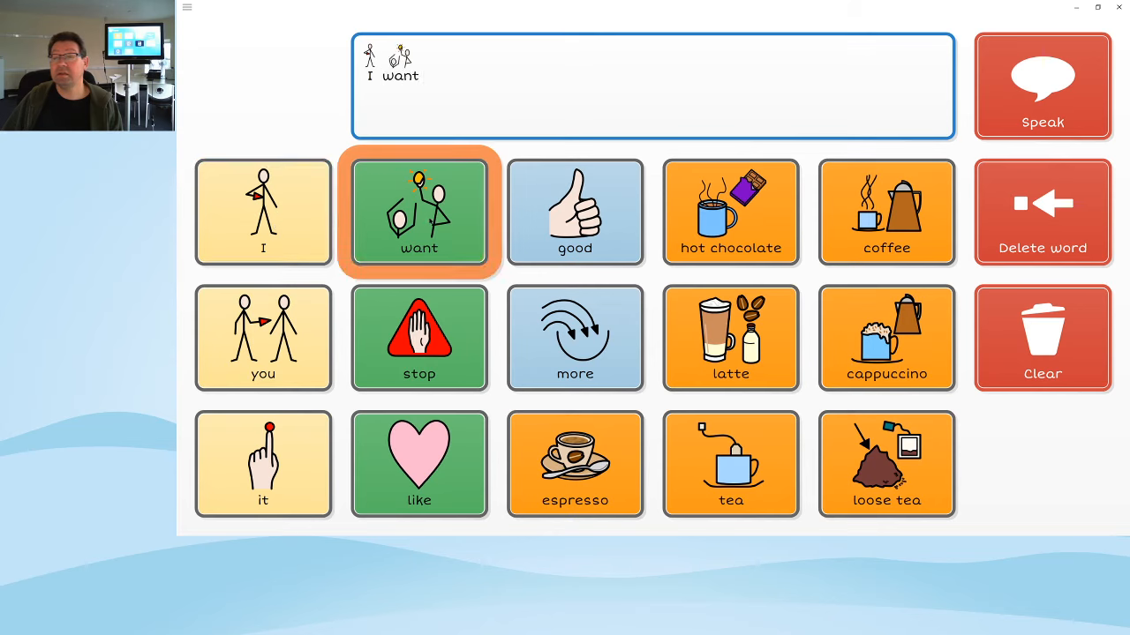
click(746, 229)
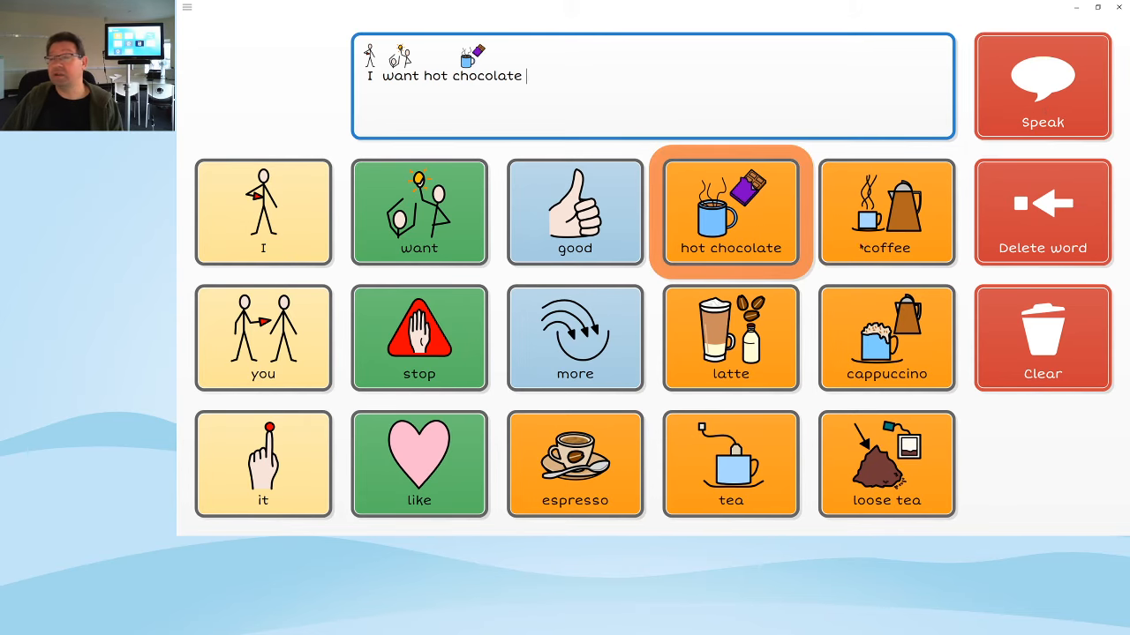
click(1075, 215)
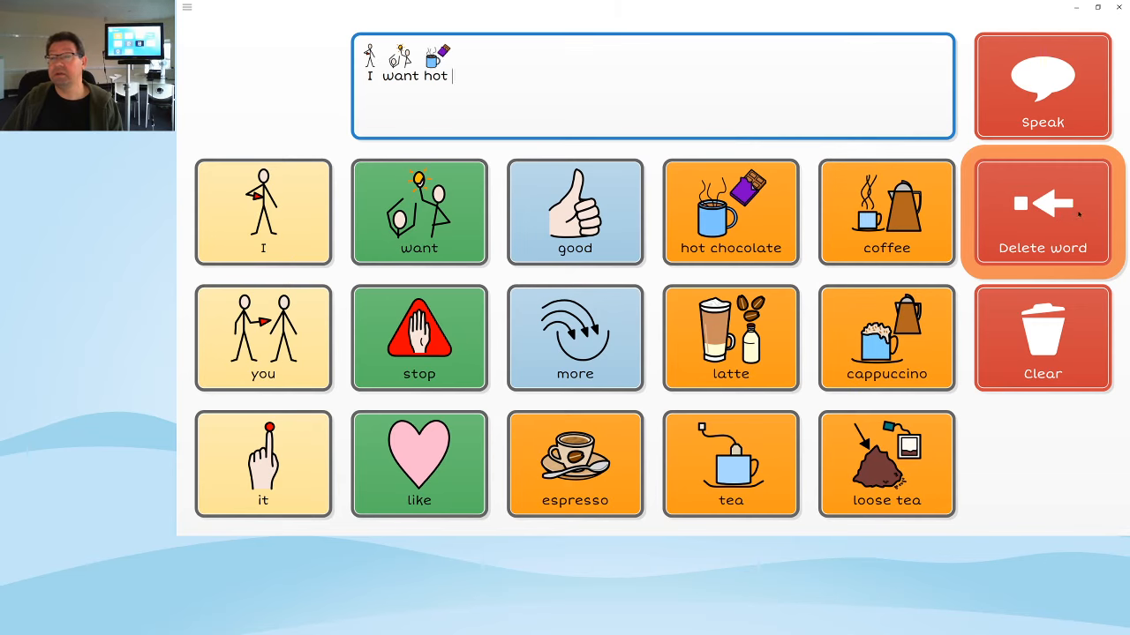
click(1078, 213)
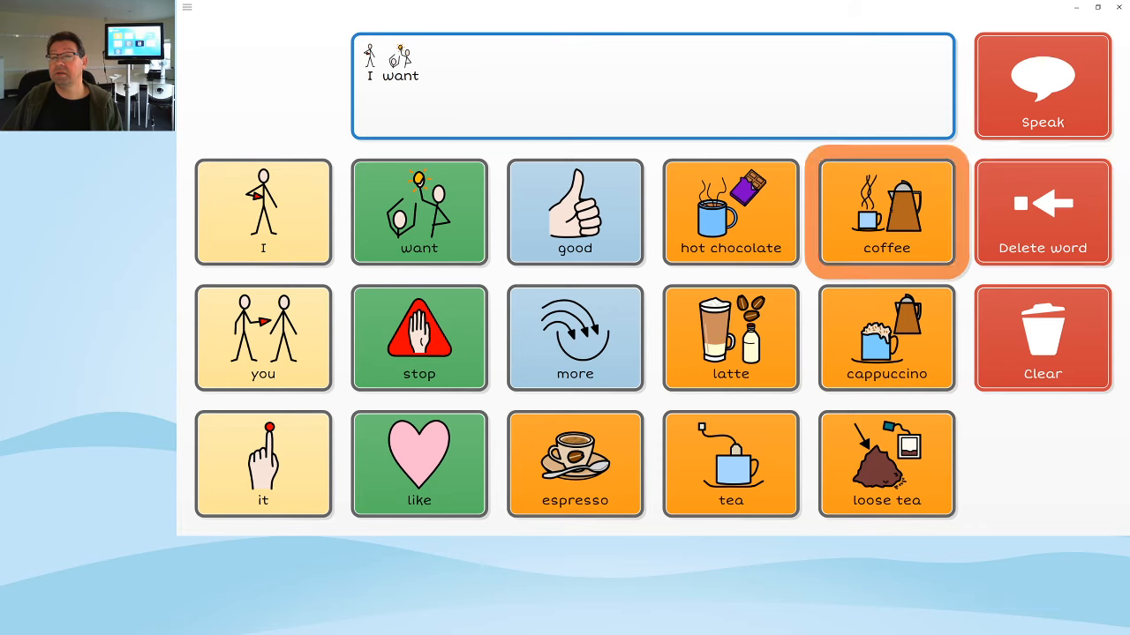
click(885, 210)
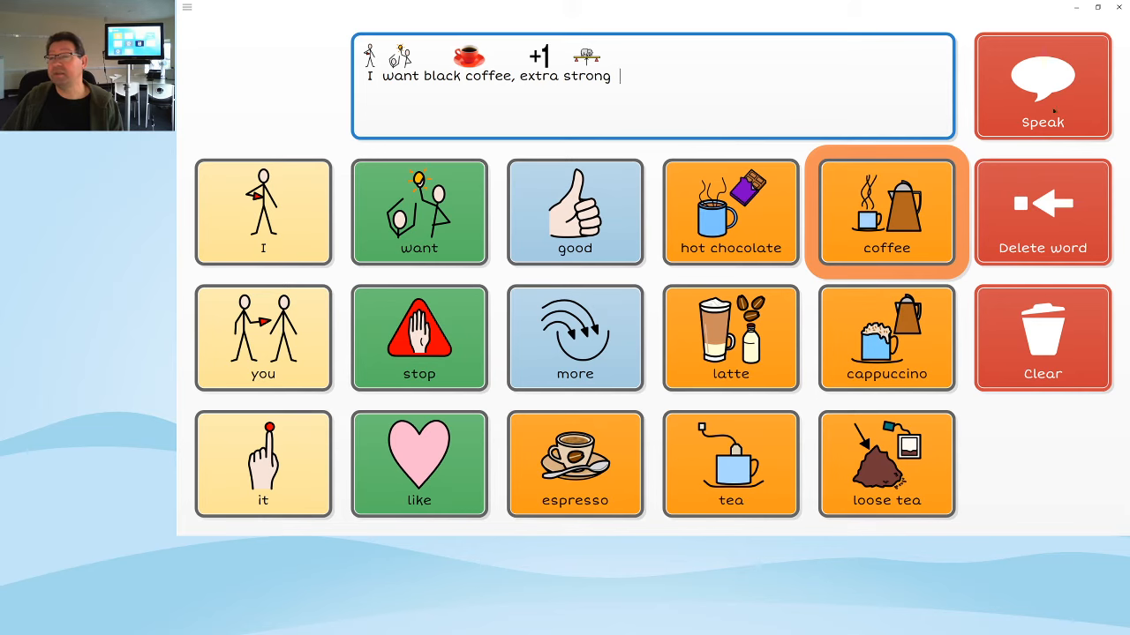
Speak 'I want black coffee, extra strong' aloud, clear the message and open the main menu
click(1049, 78)
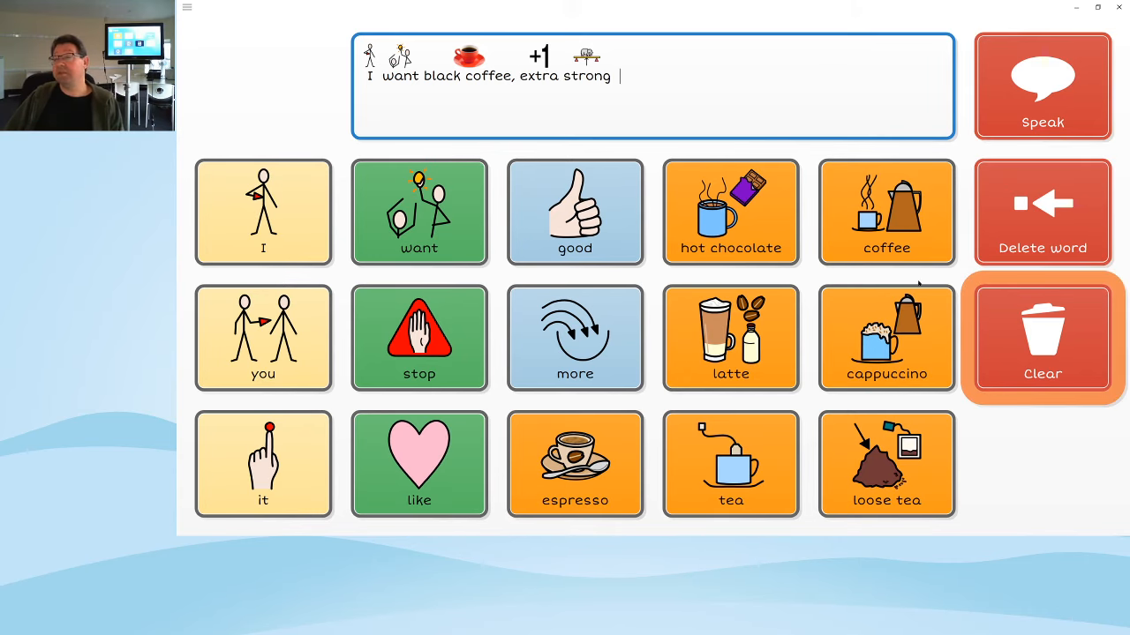
click(1047, 338)
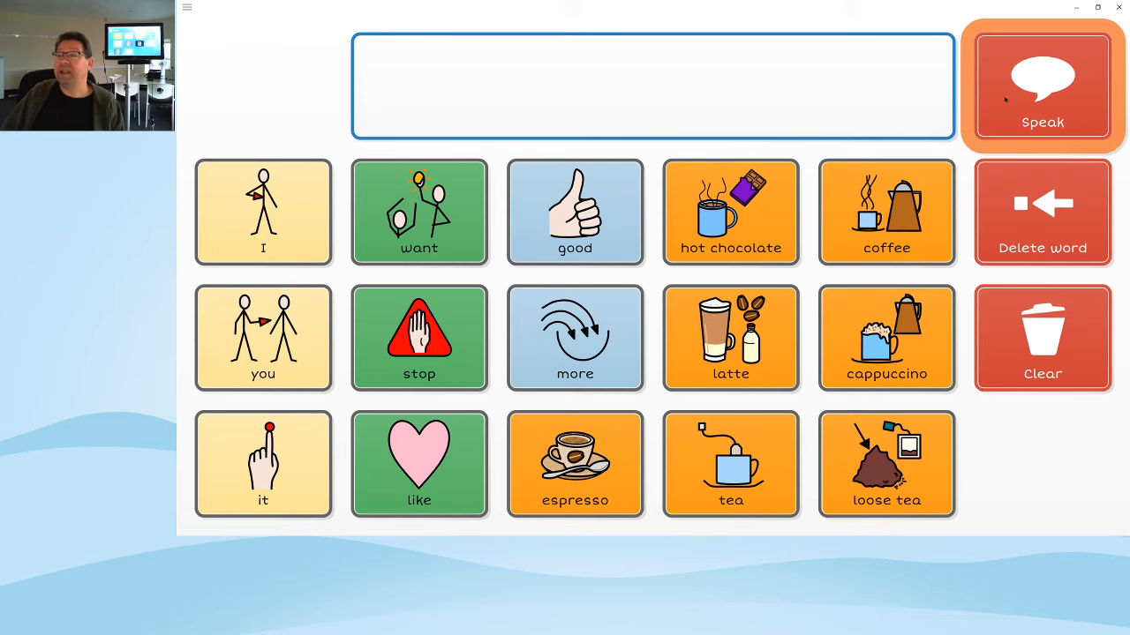
click(191, 8)
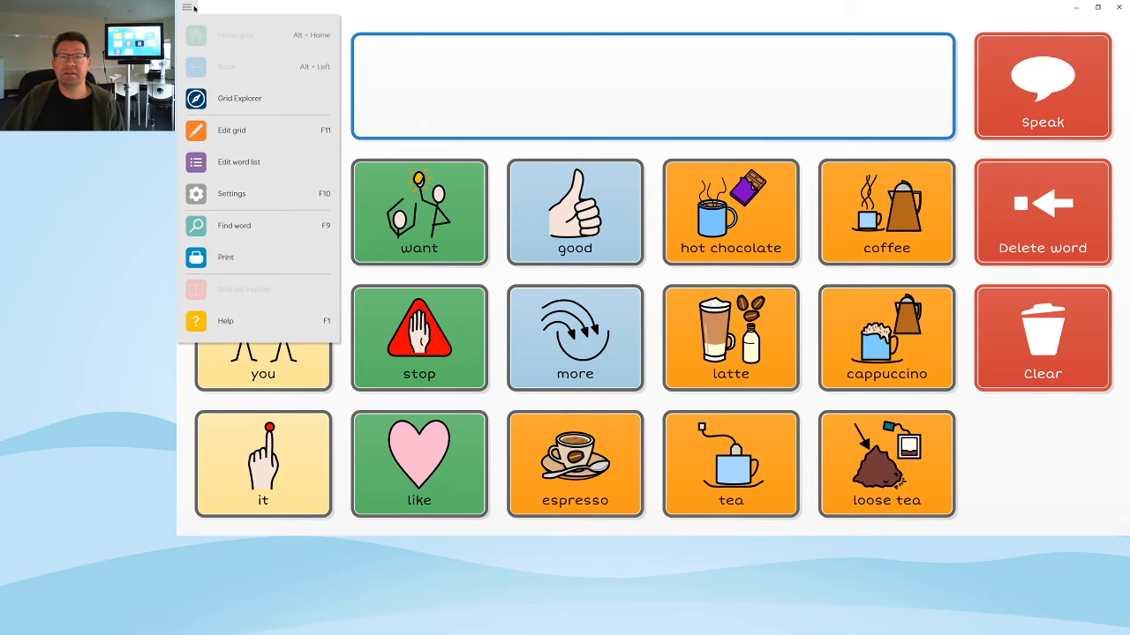
Return the grid to editing and box-select the Speak, Delete word and Clear cells
click(259, 132)
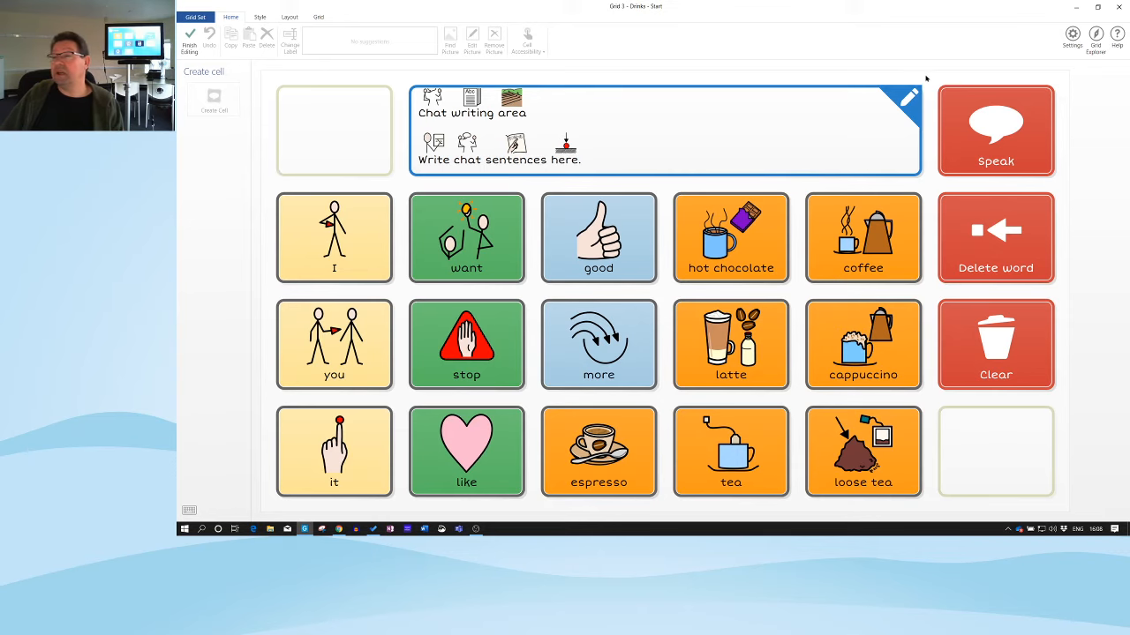
drag(925, 76, 1068, 378)
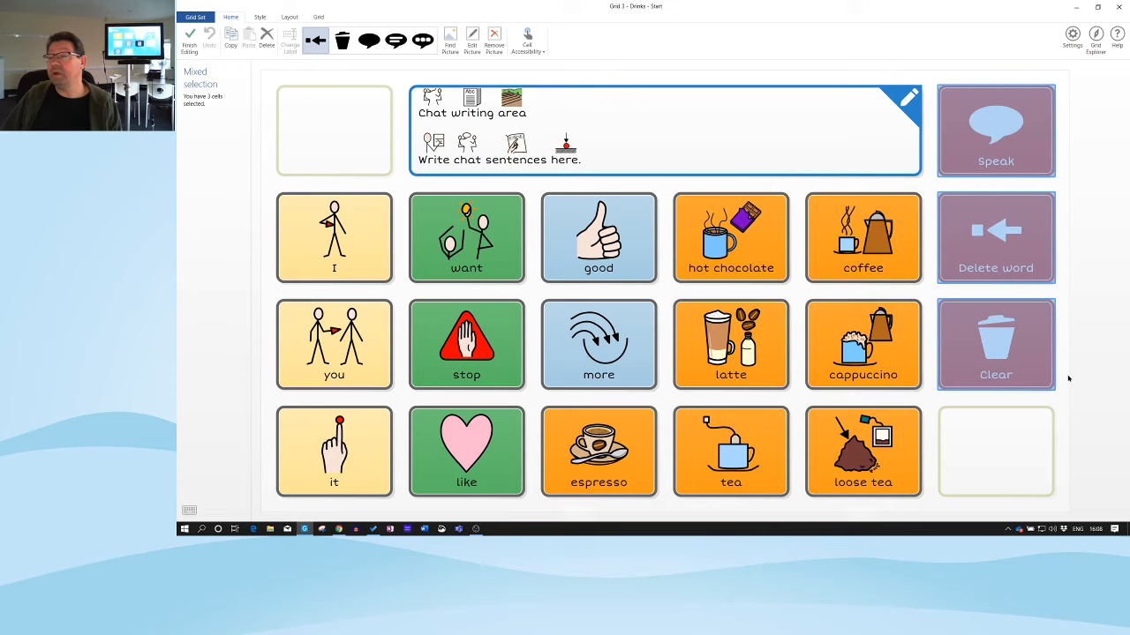
Set border colour to None on Speak, Delete word and Clear, and update the Chat and writing style
click(1081, 270)
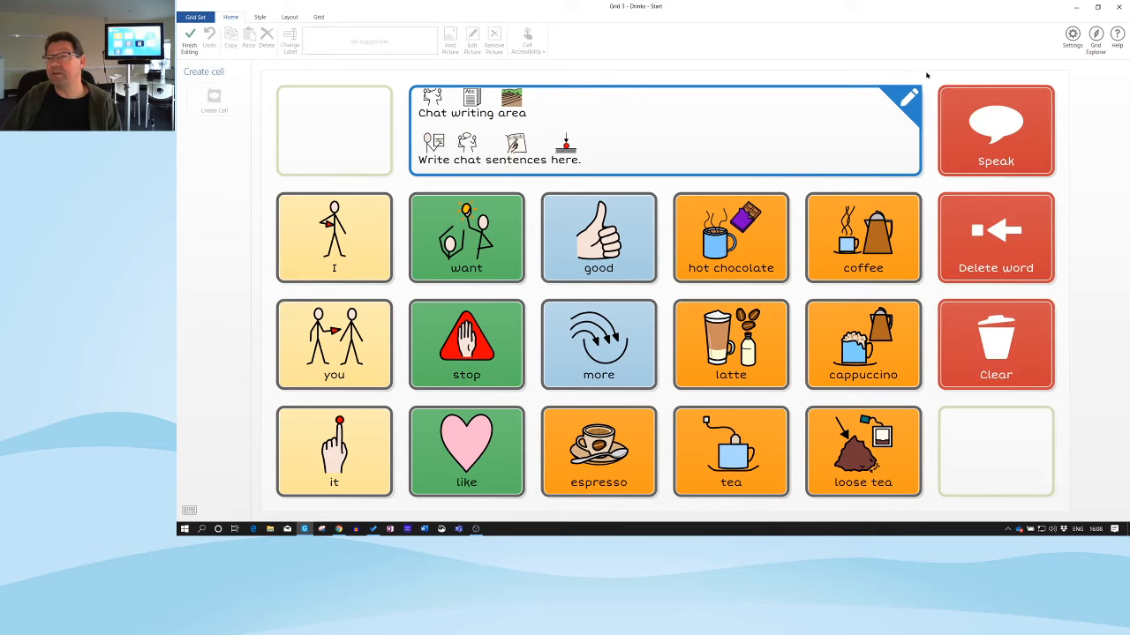
drag(924, 75, 1079, 406)
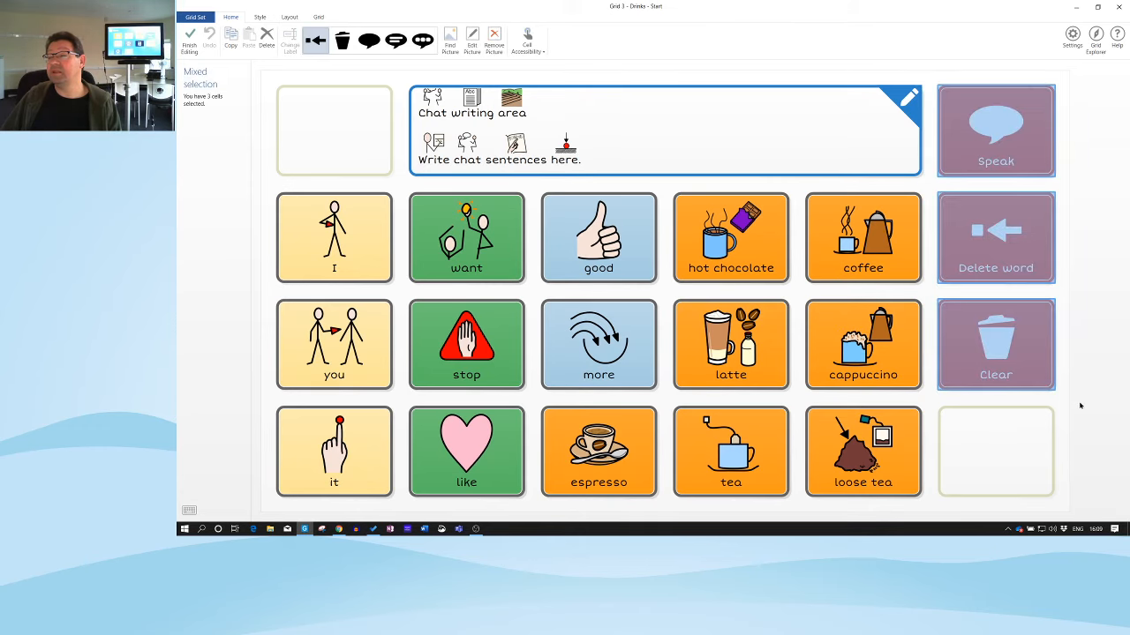
click(261, 18)
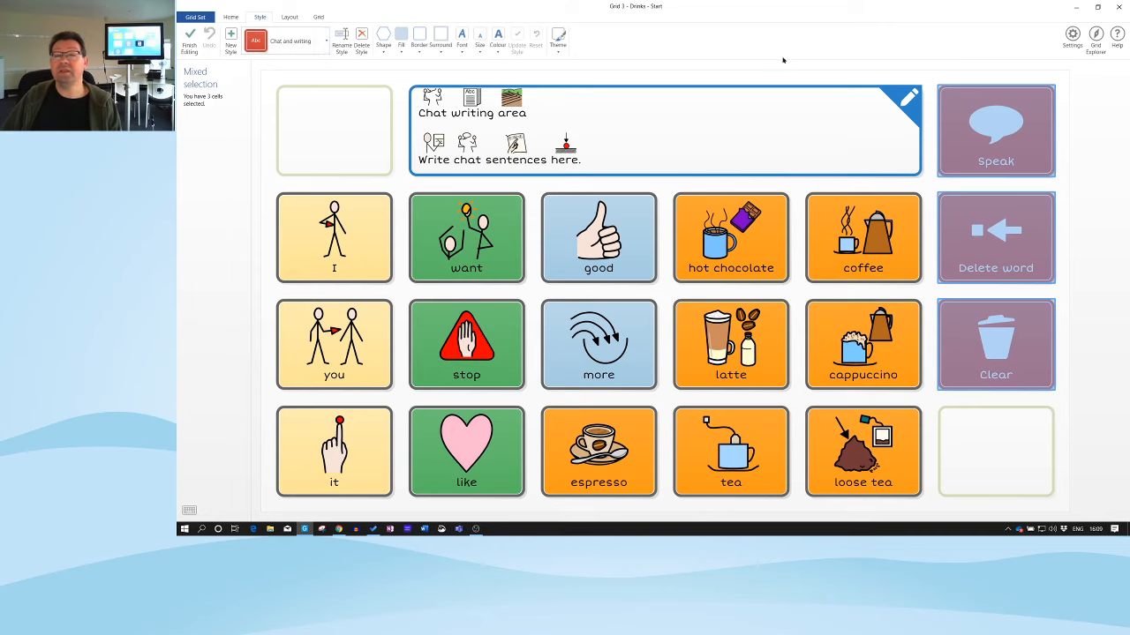
click(418, 51)
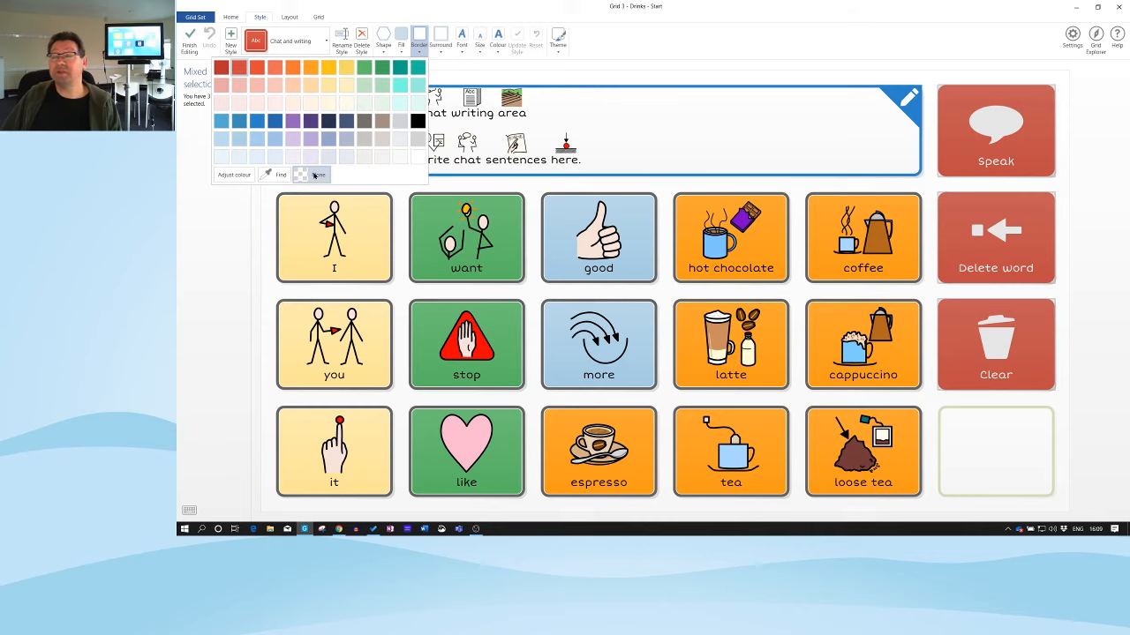
click(318, 175)
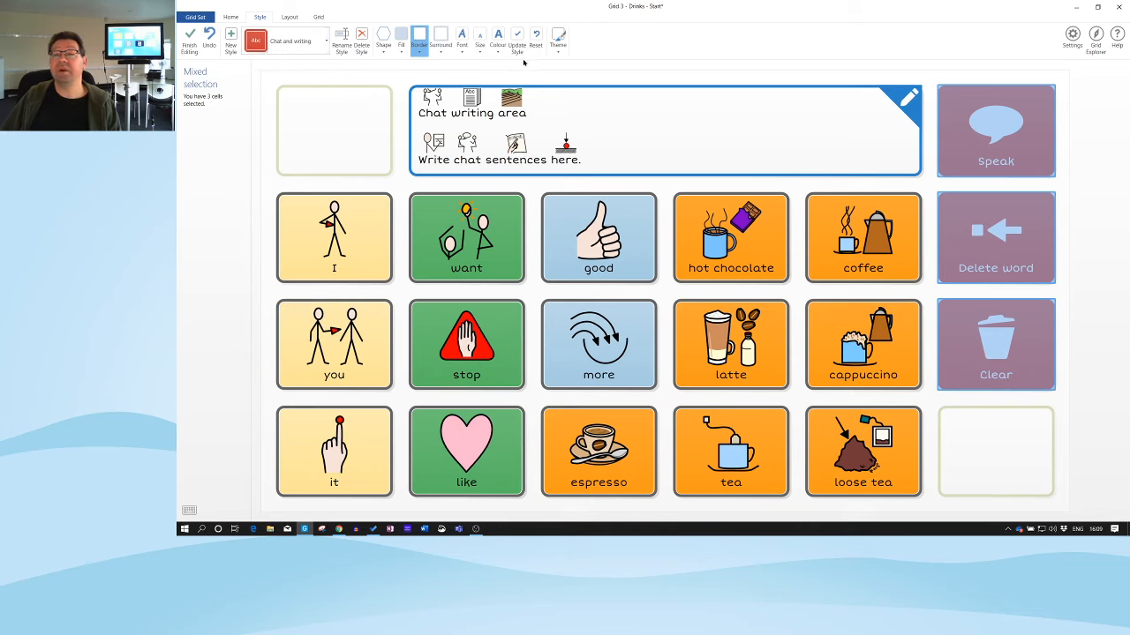
click(518, 42)
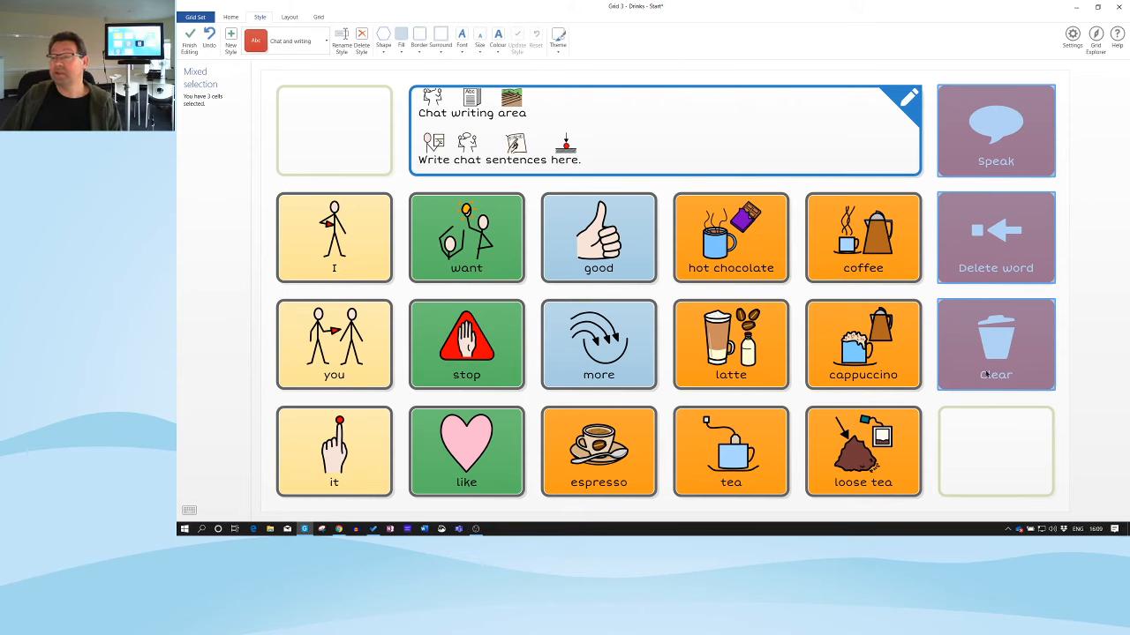
Select the empty cell in the grid's bottom-right corner
click(984, 431)
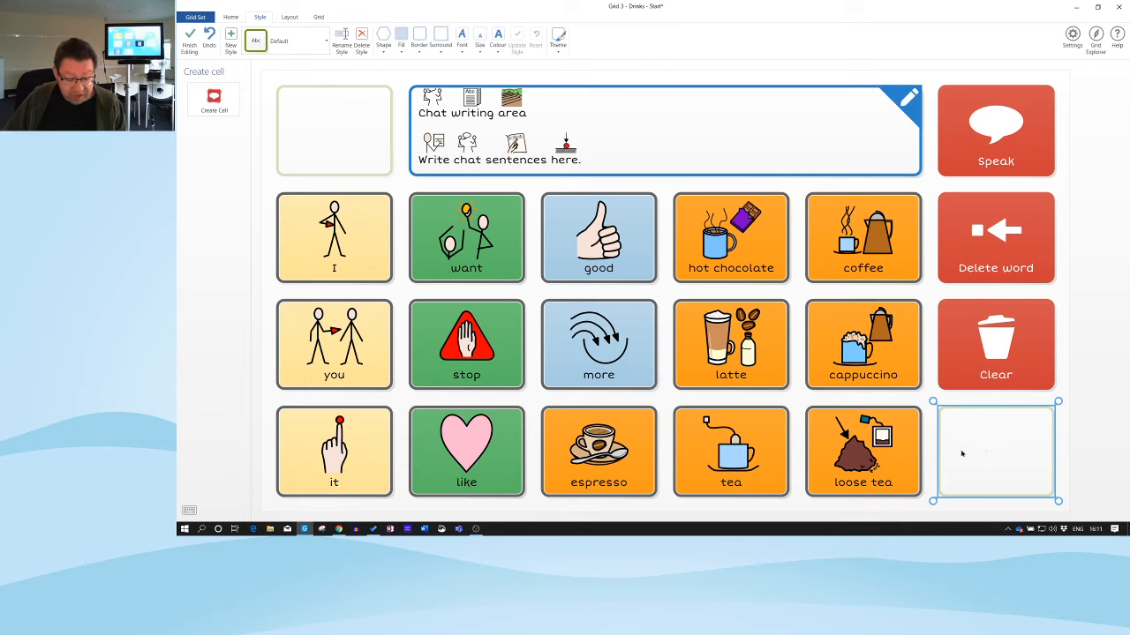
Start a new Jump to cell in the empty bottom-right spot and reach its destination choices
click(213, 100)
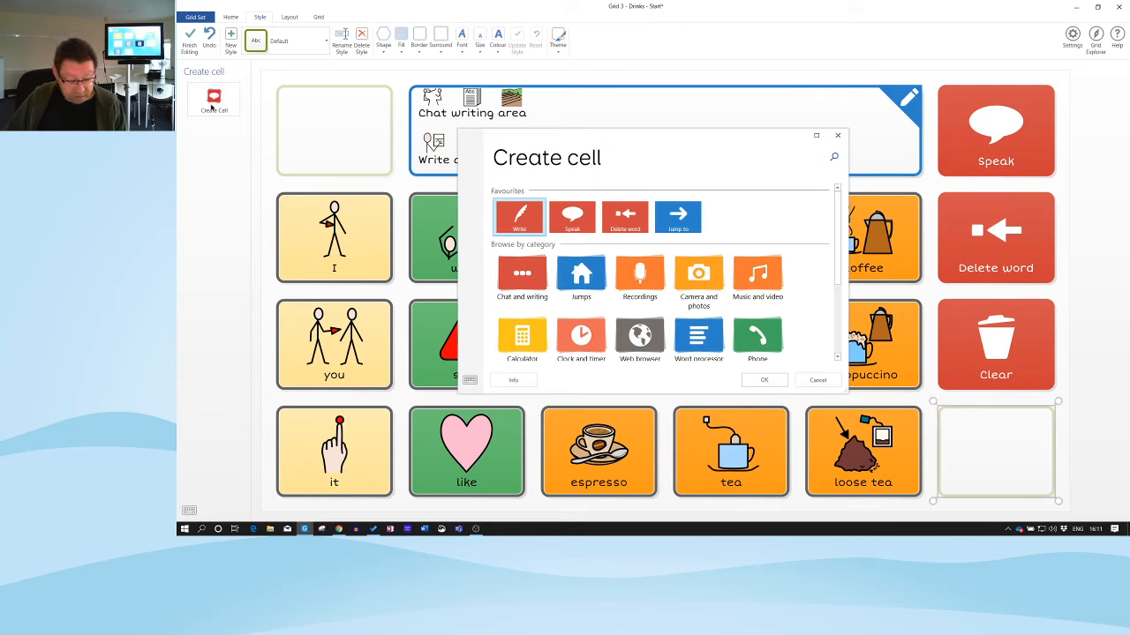
click(685, 225)
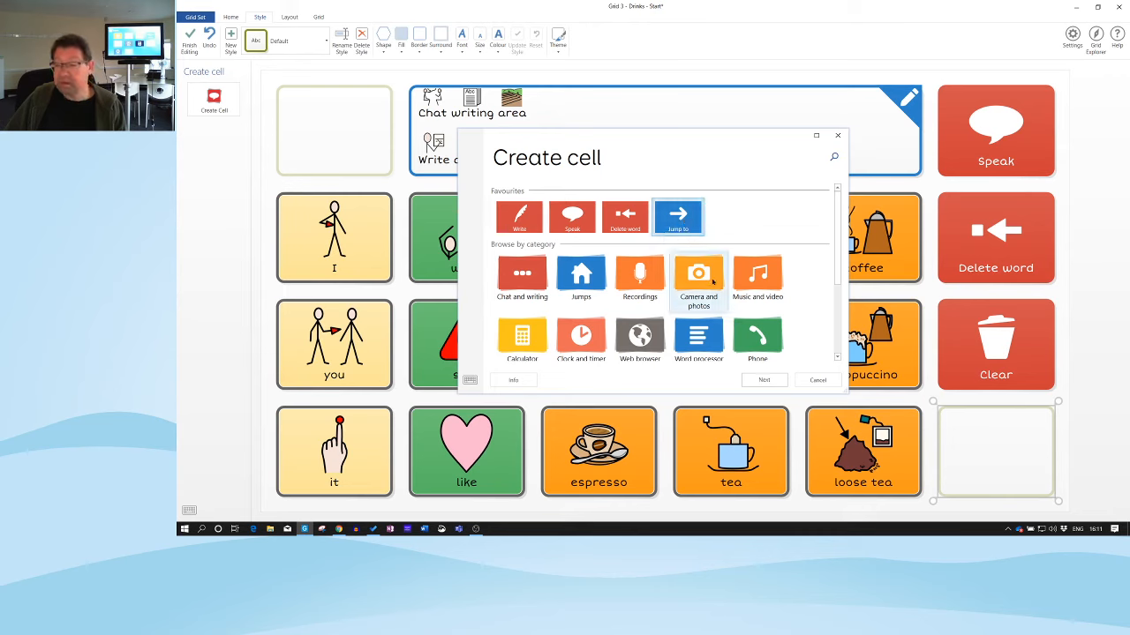
click(772, 382)
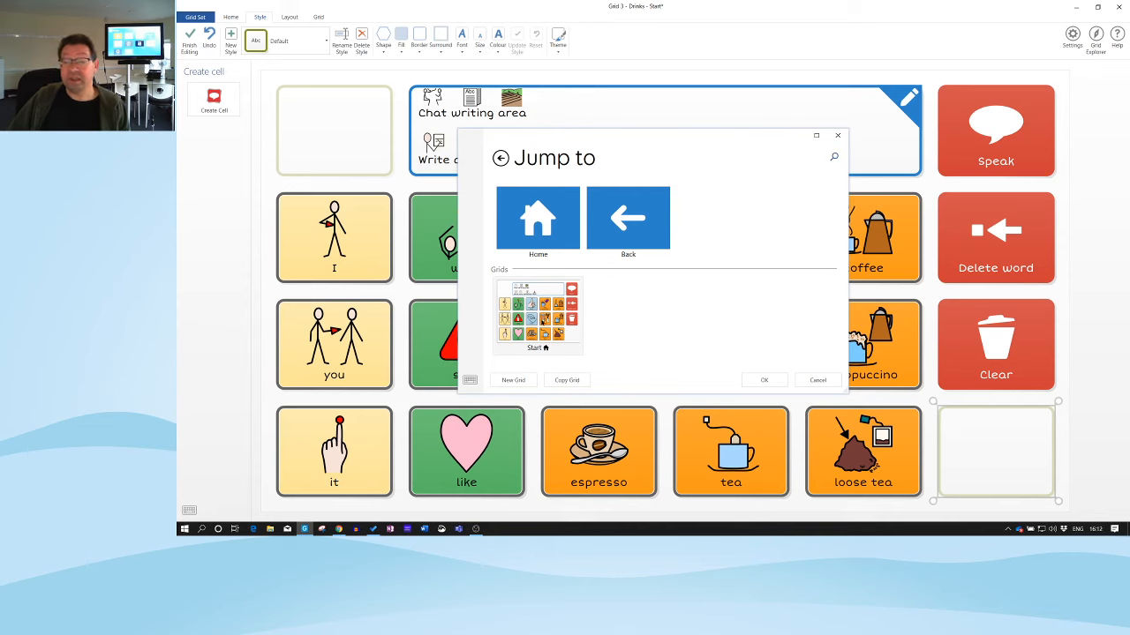
Copy the Start grid into a new grid named 'Cold drinks' as the cell's jump target
click(536, 315)
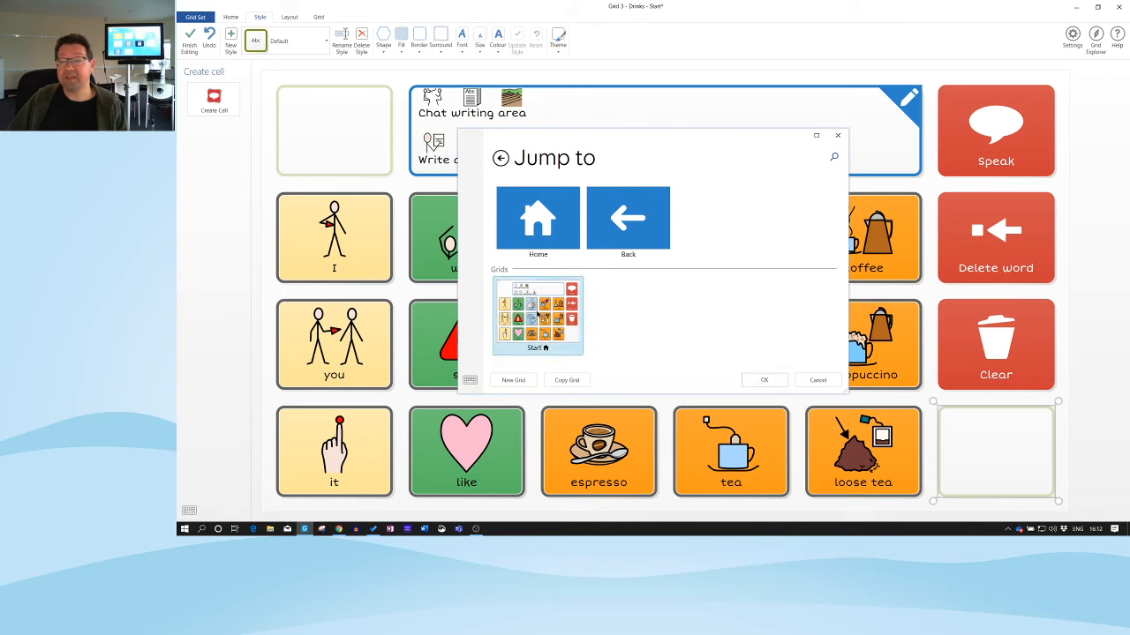
click(569, 381)
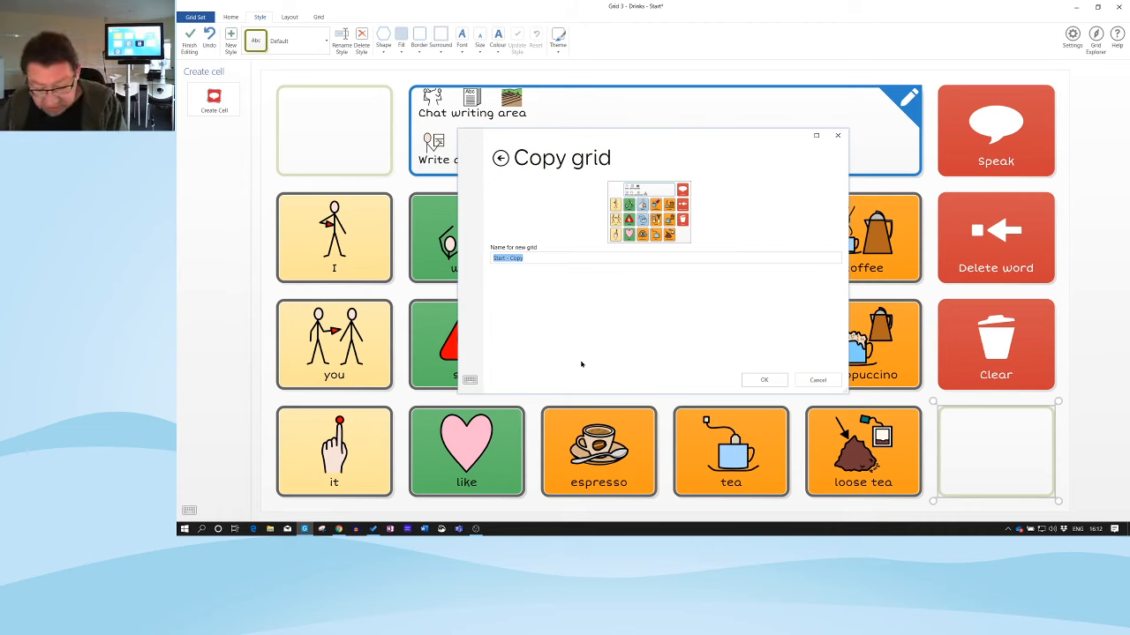
text(Cold)
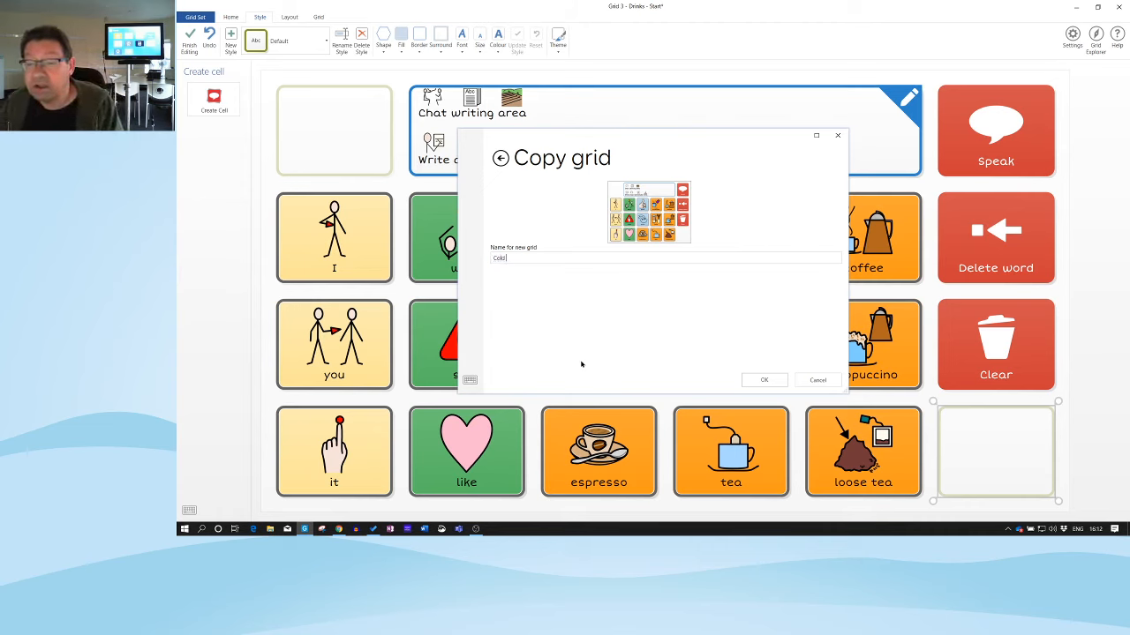
text( drinks)
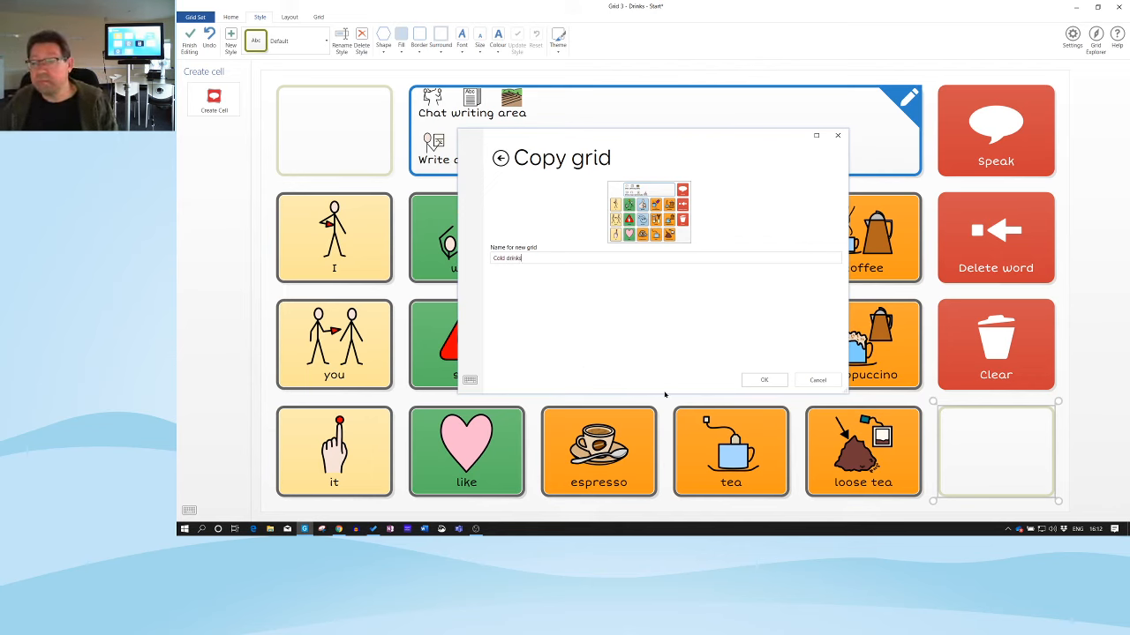
click(765, 380)
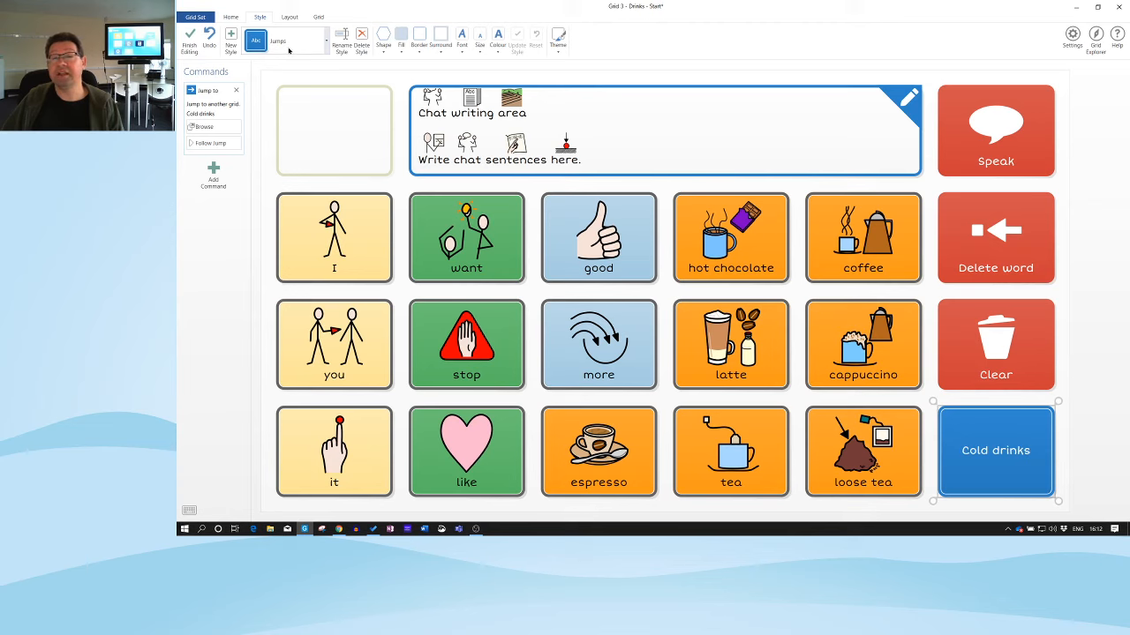
Set the Cold drinks cell's border to None and update the Jumps style to match
click(327, 46)
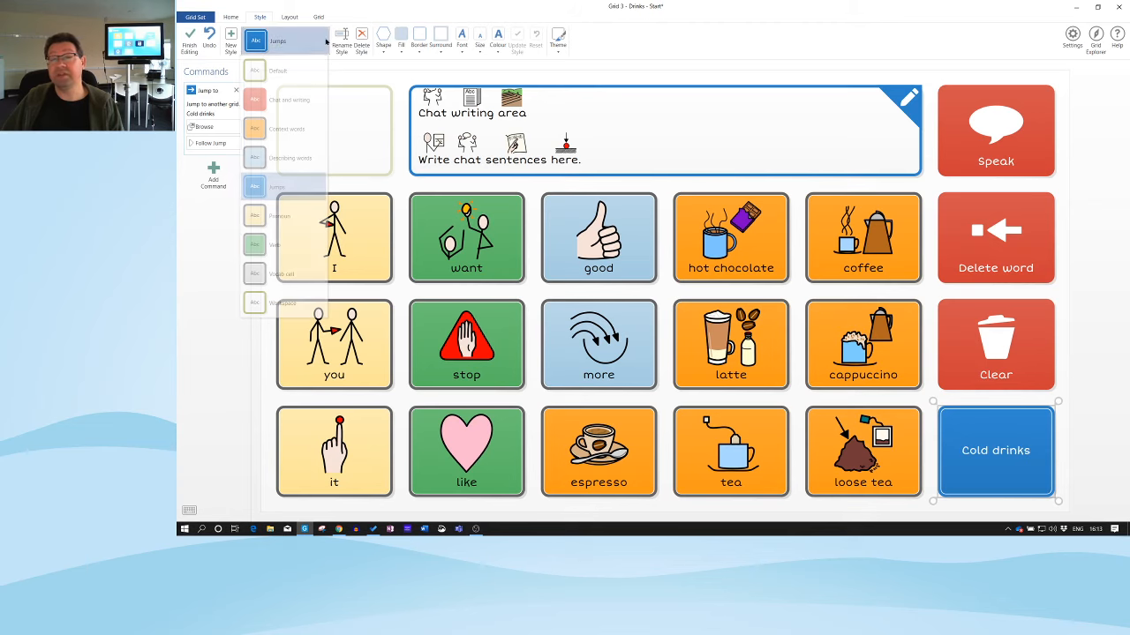
click(327, 44)
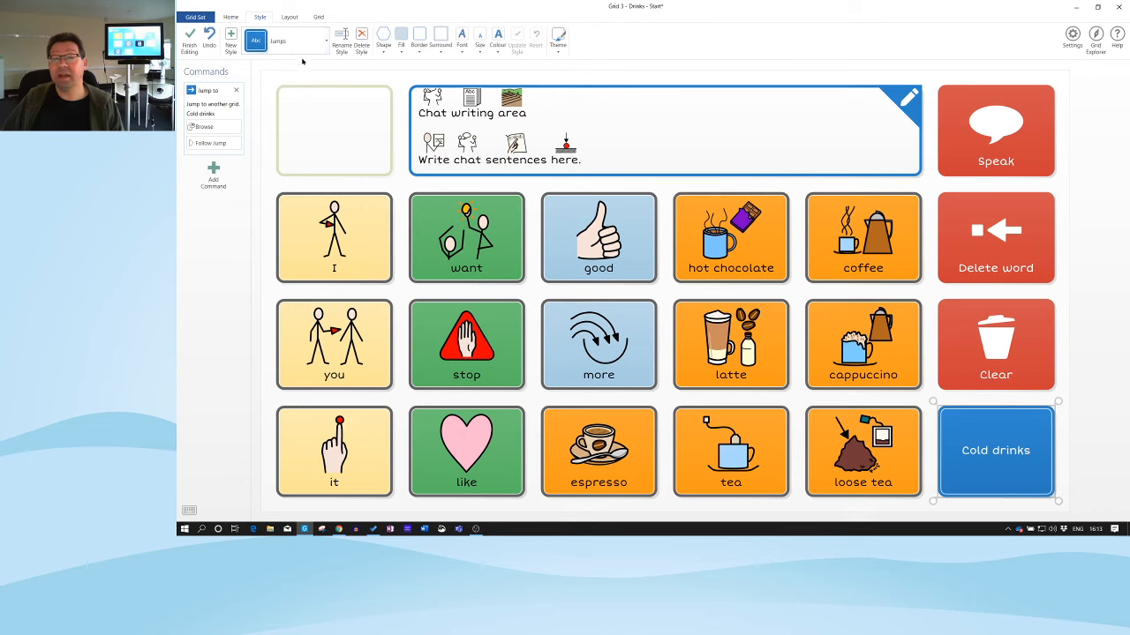
click(418, 52)
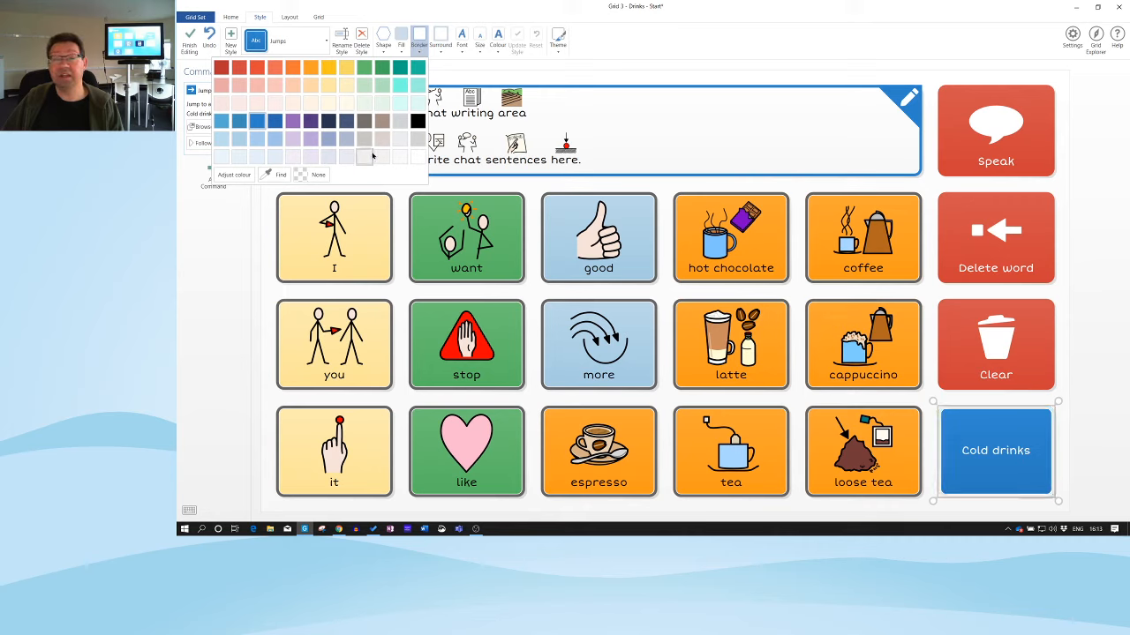
click(317, 175)
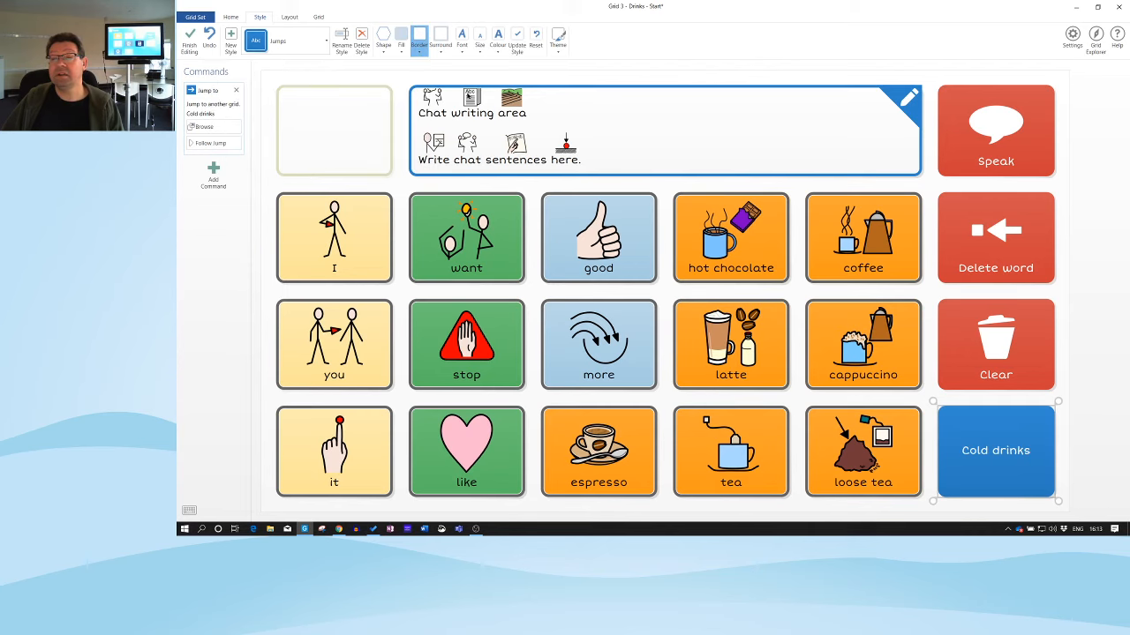
click(519, 44)
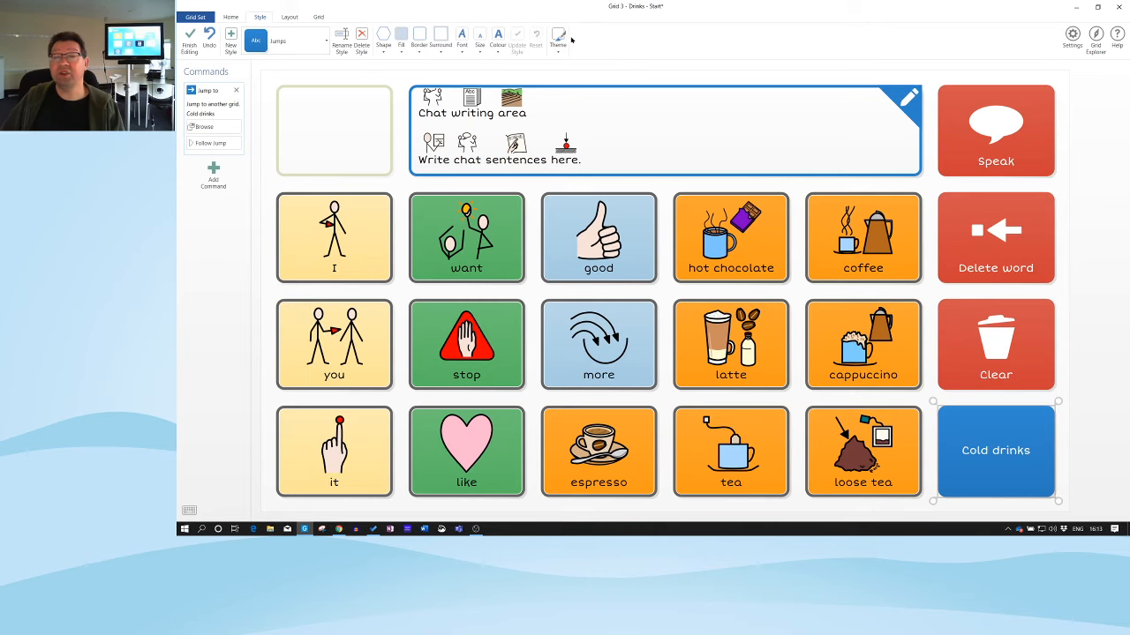
Give the Cold drinks cell a right-arrow picture and select the cell again
click(231, 18)
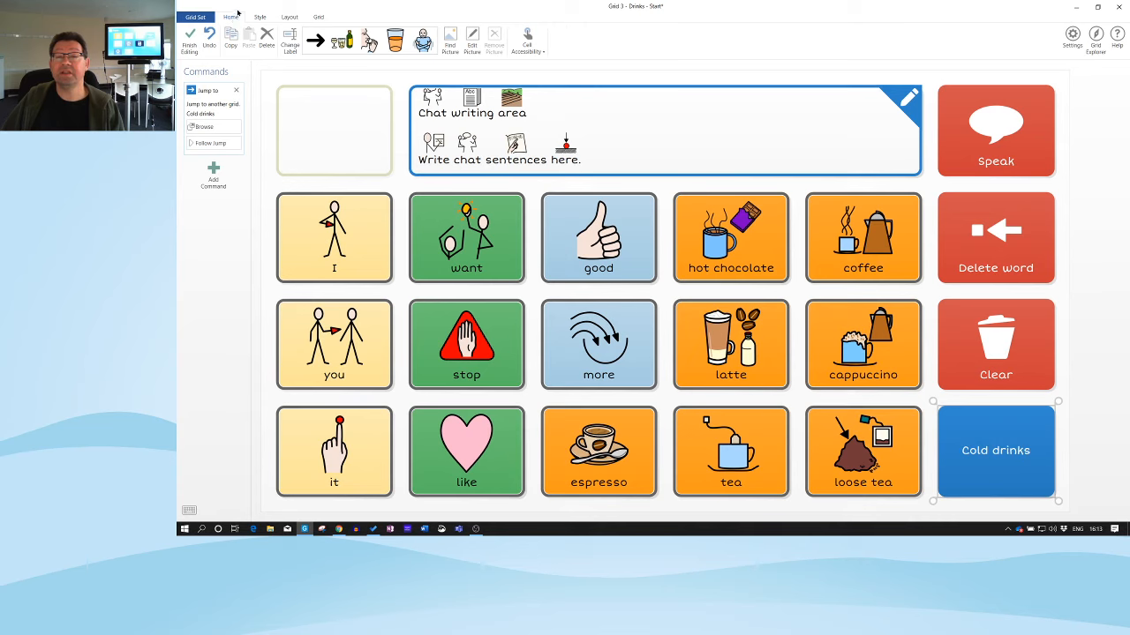
click(315, 41)
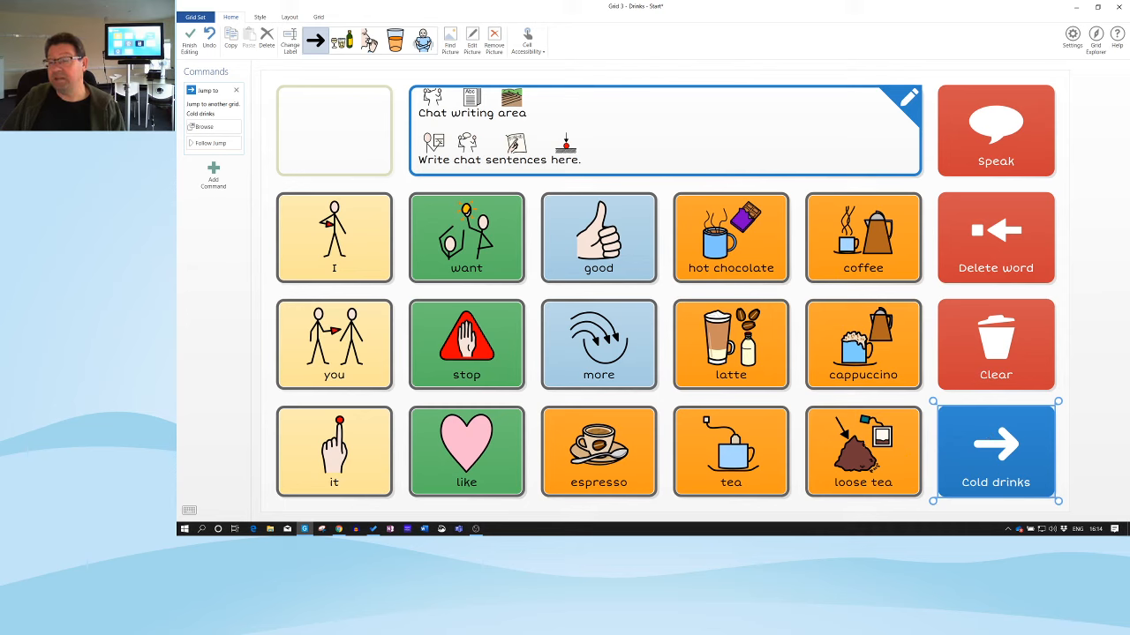
key(Left)
click(992, 447)
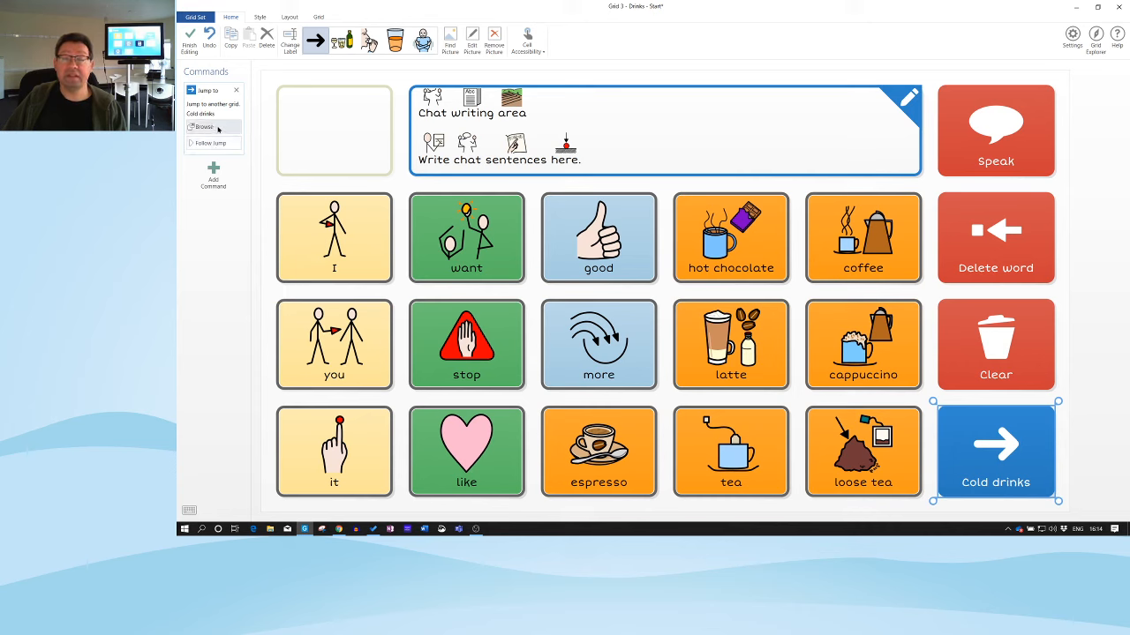
click(214, 127)
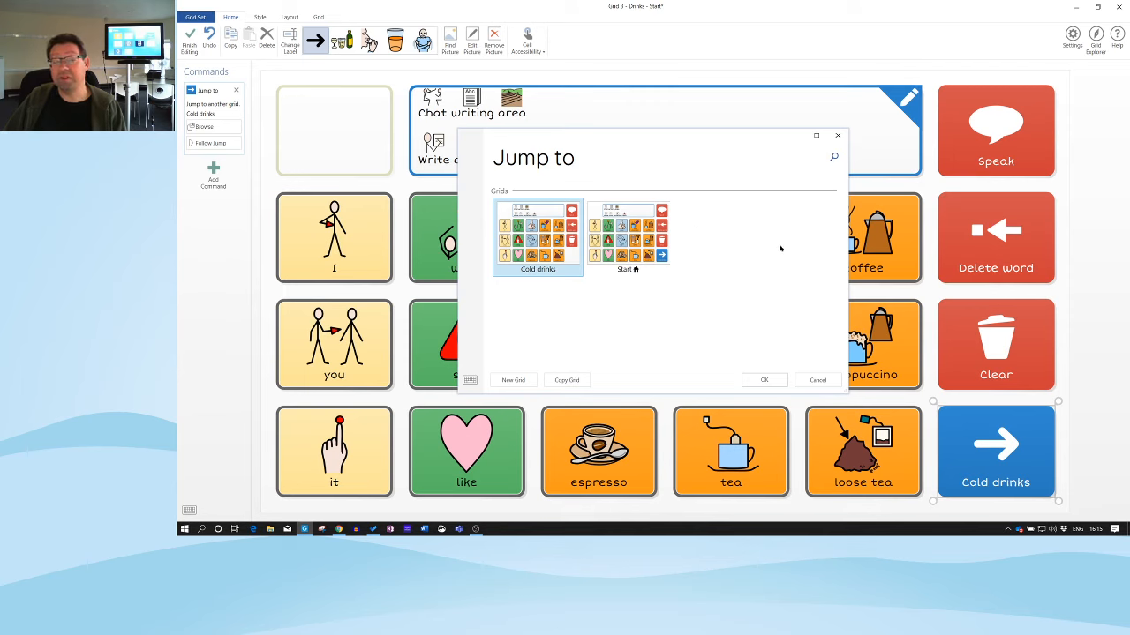
click(819, 379)
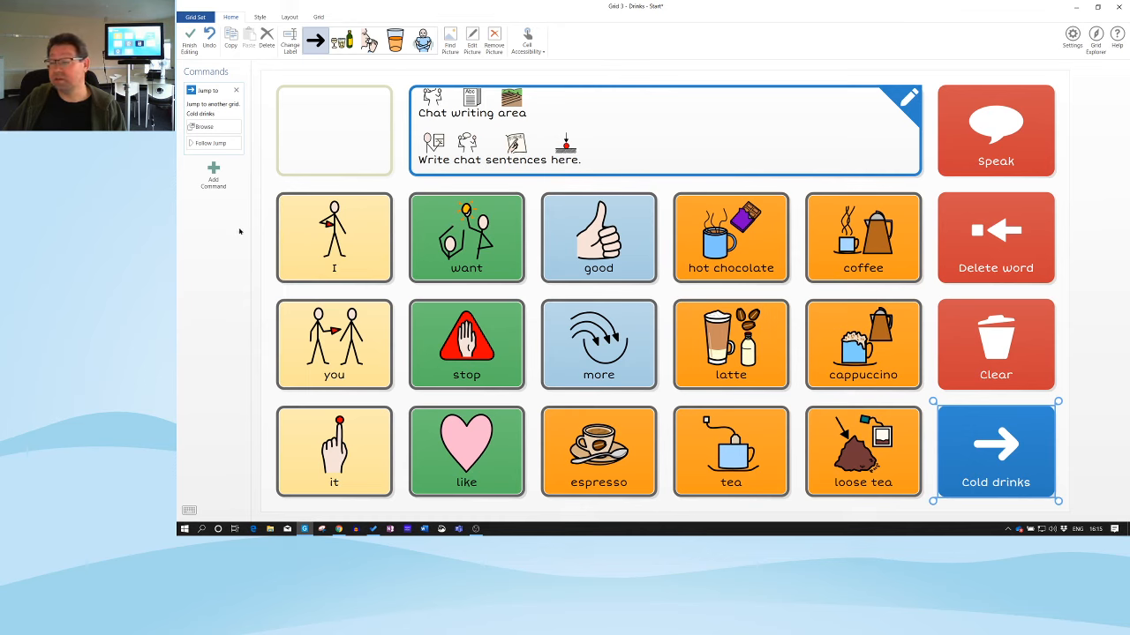
Follow the jump into the Cold drinks grid and select its hot chocolate cell
click(202, 145)
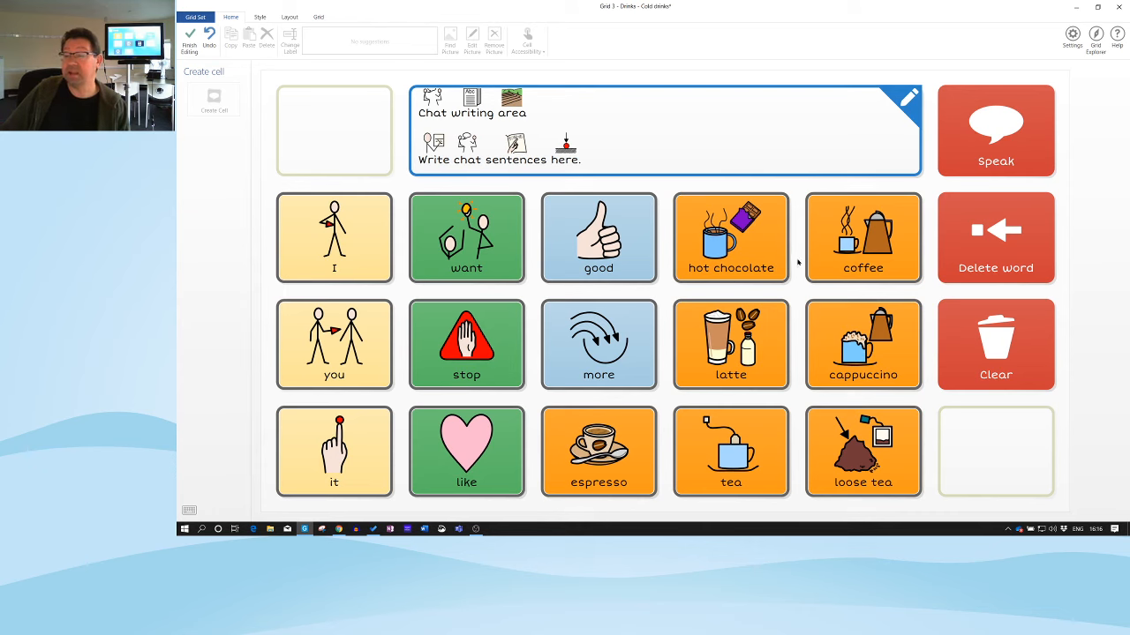
click(725, 243)
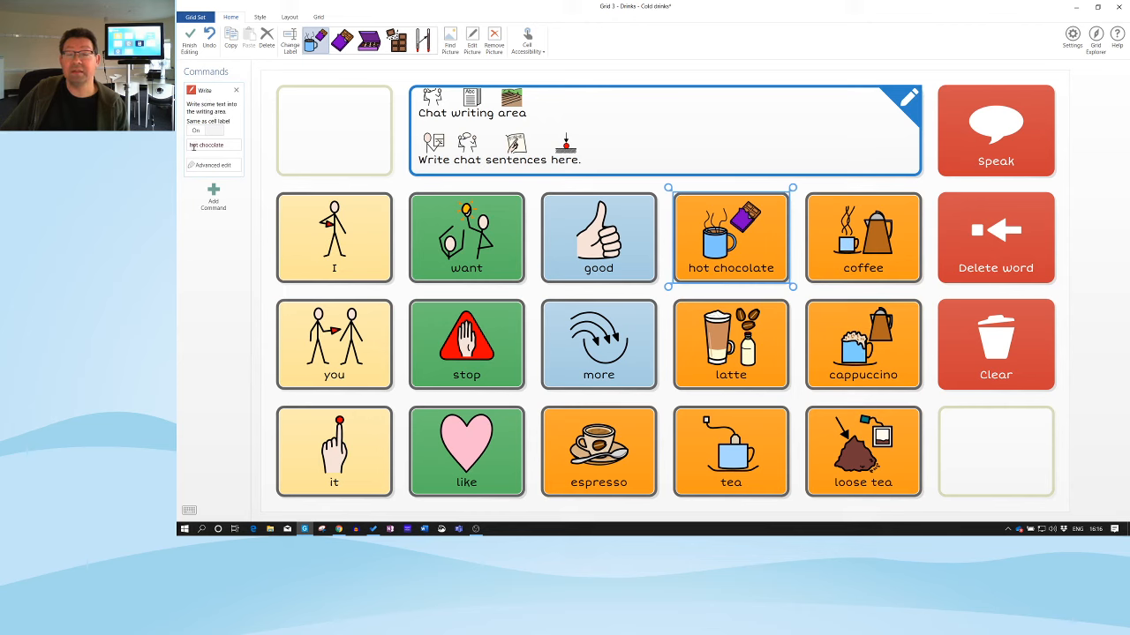
Change the hot chocolate cell to write 'water' with a glass of water picture
click(229, 144)
drag(228, 144, 183, 147)
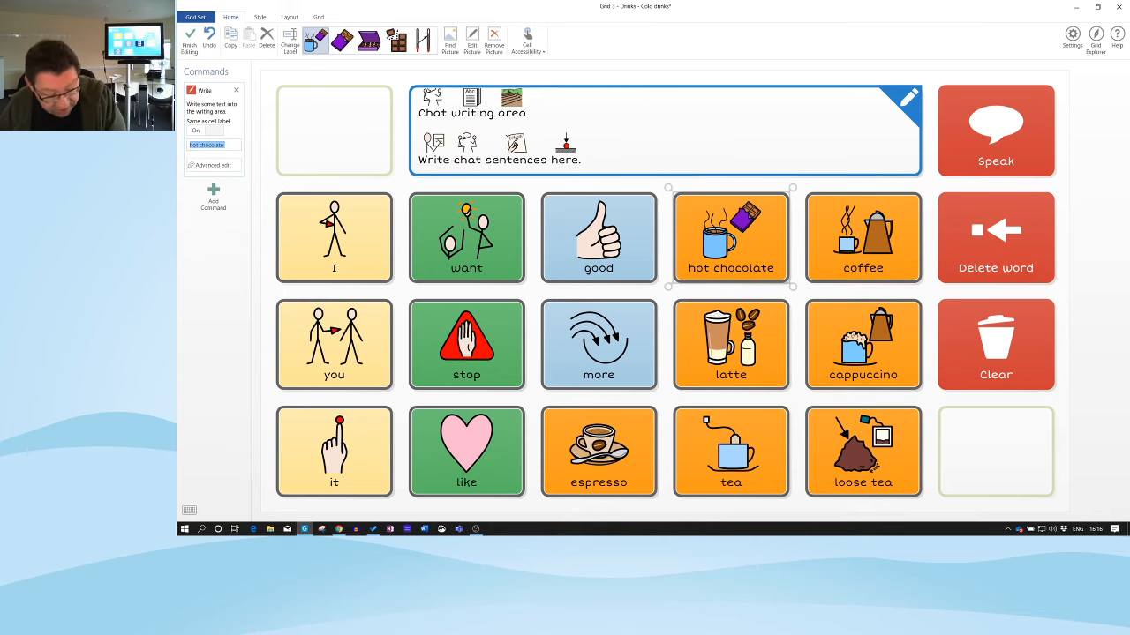
text(water)
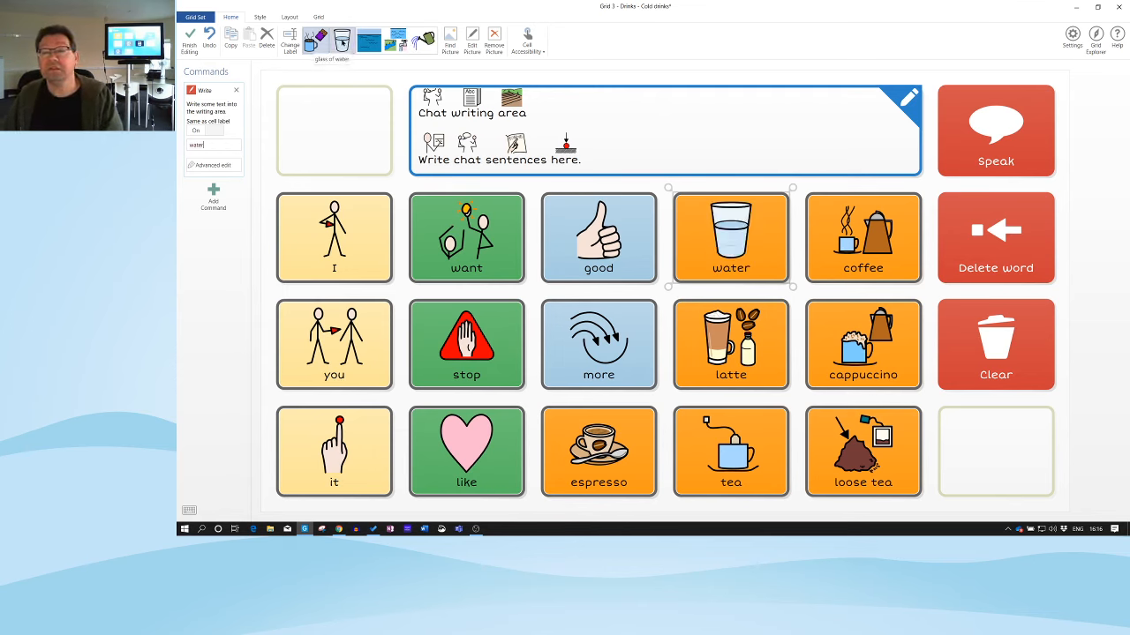
click(344, 42)
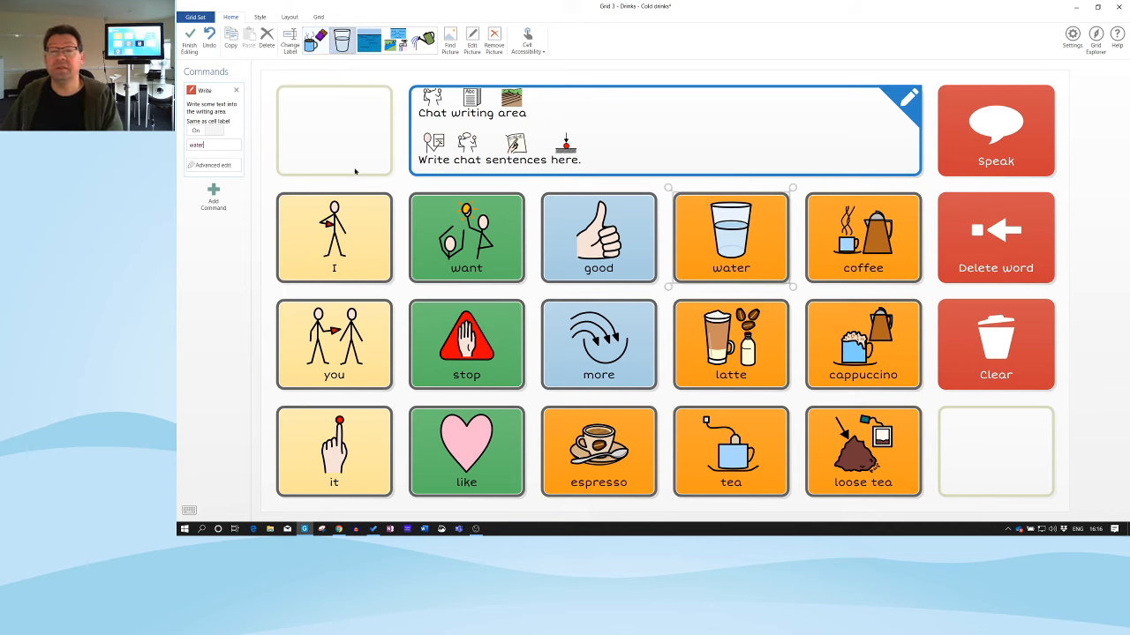
Turn the latte cell into 'coke' with a red cola can picture
click(864, 238)
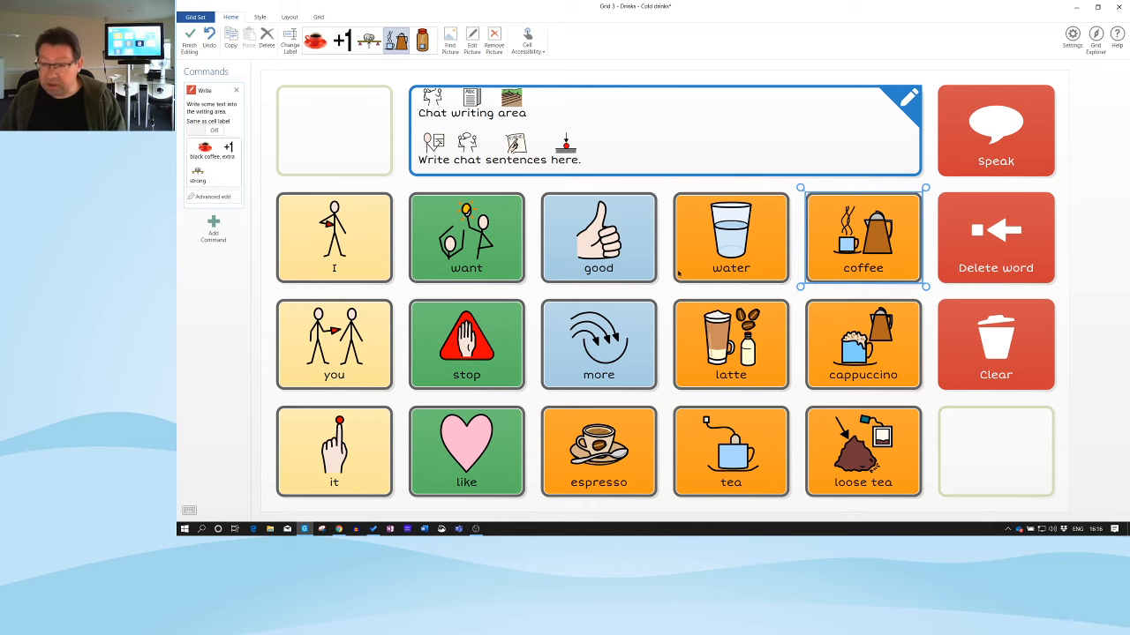
click(712, 328)
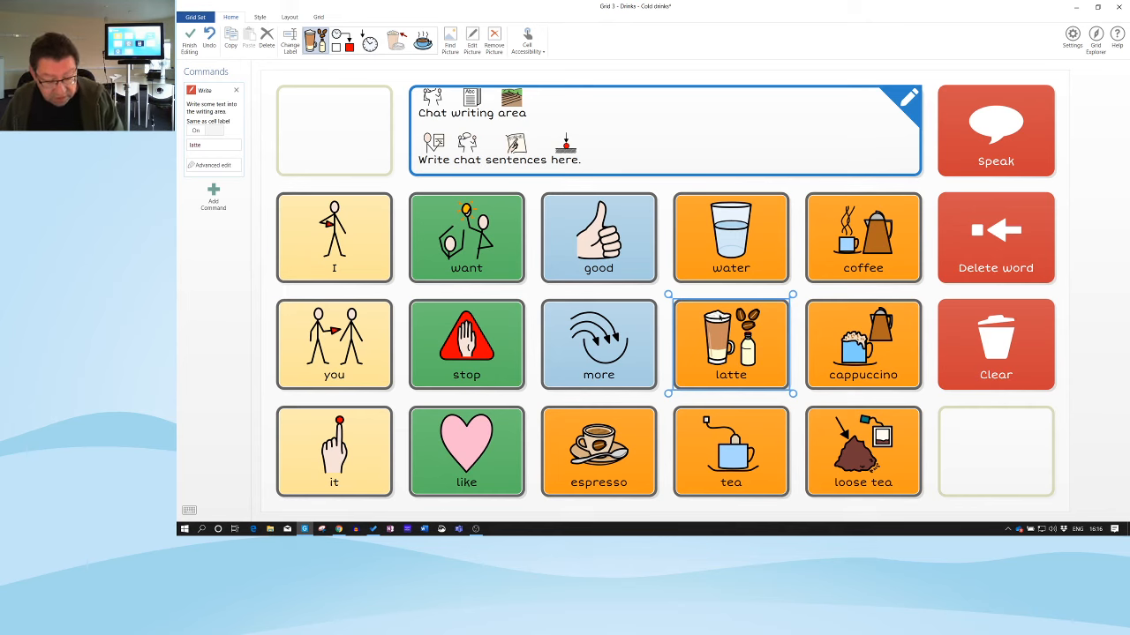
double_click(208, 145)
text(coke)
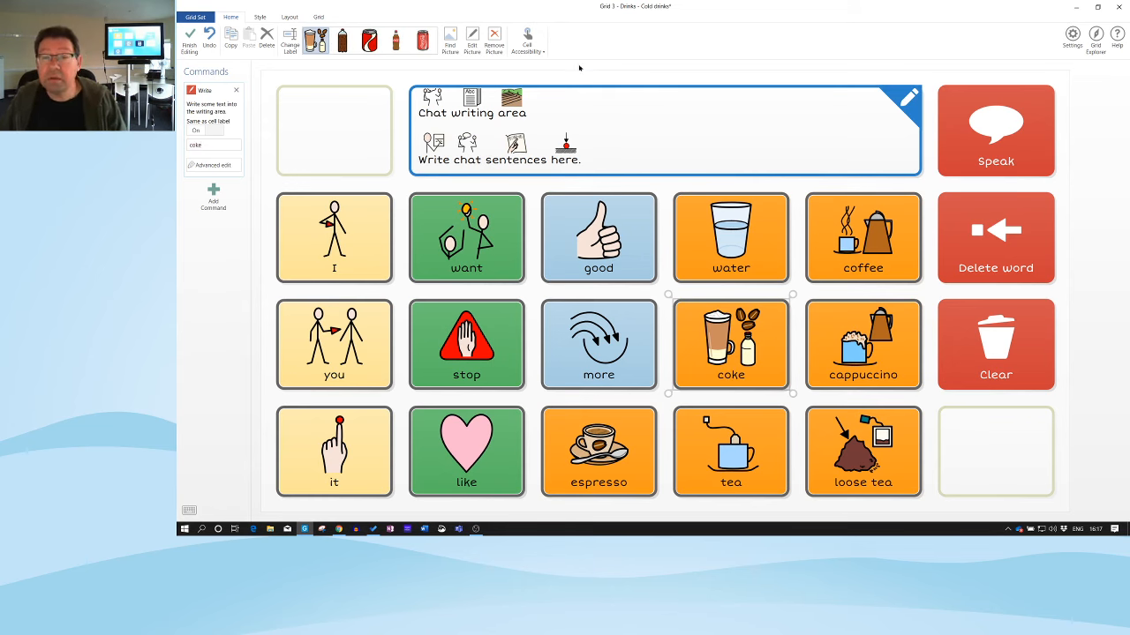
click(369, 40)
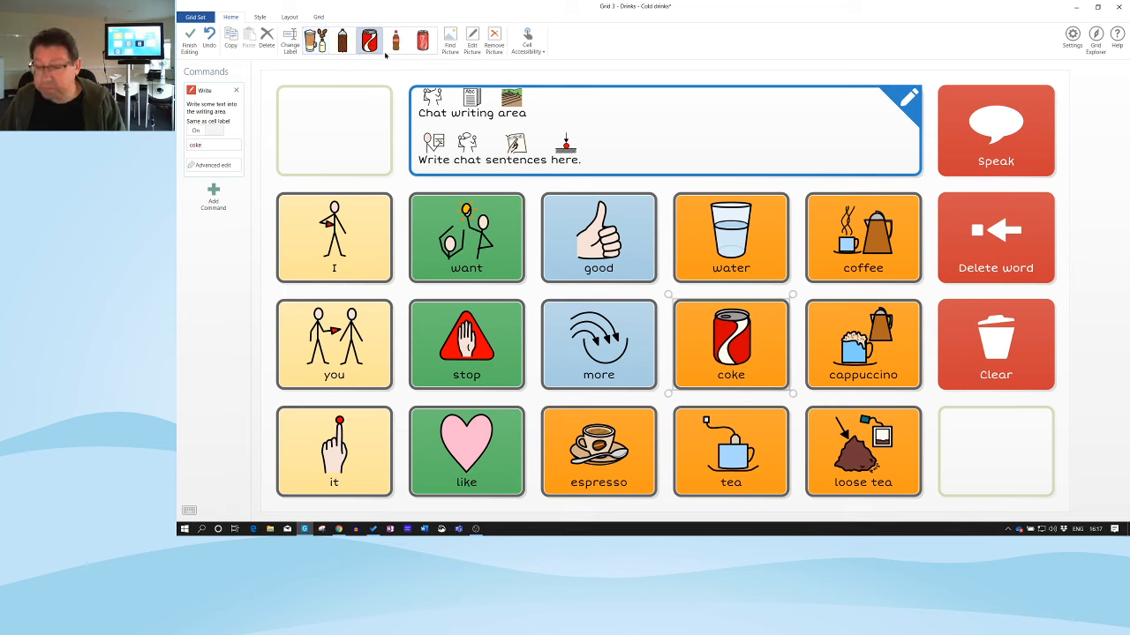
Turn the tea cell into 'lemonade' with a lemonade bottle picture
click(731, 450)
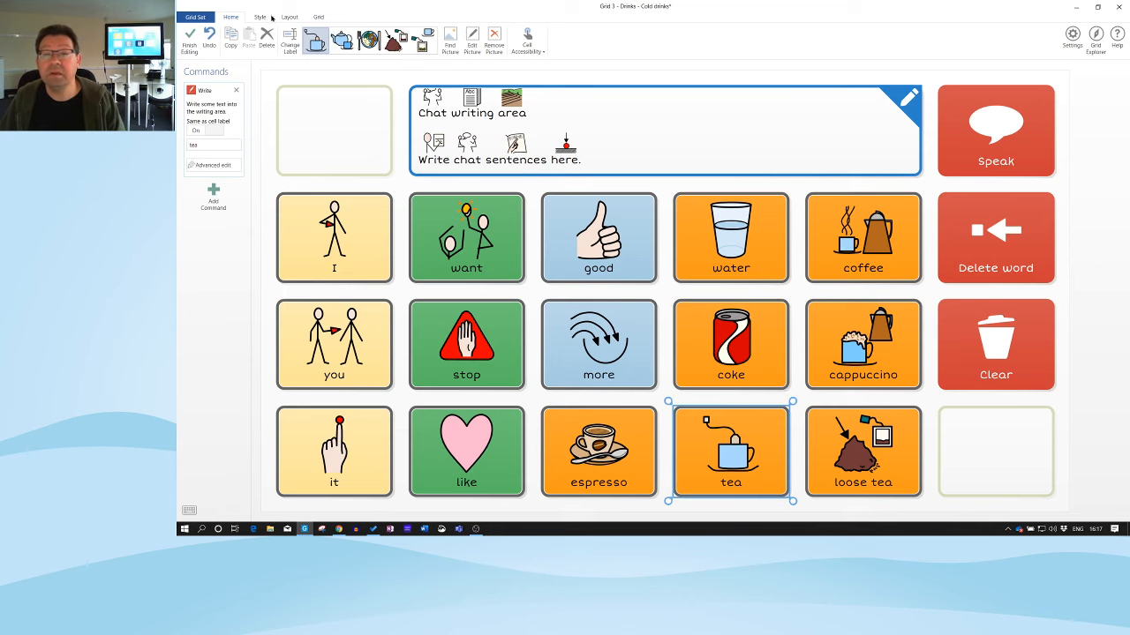
drag(210, 144, 187, 144)
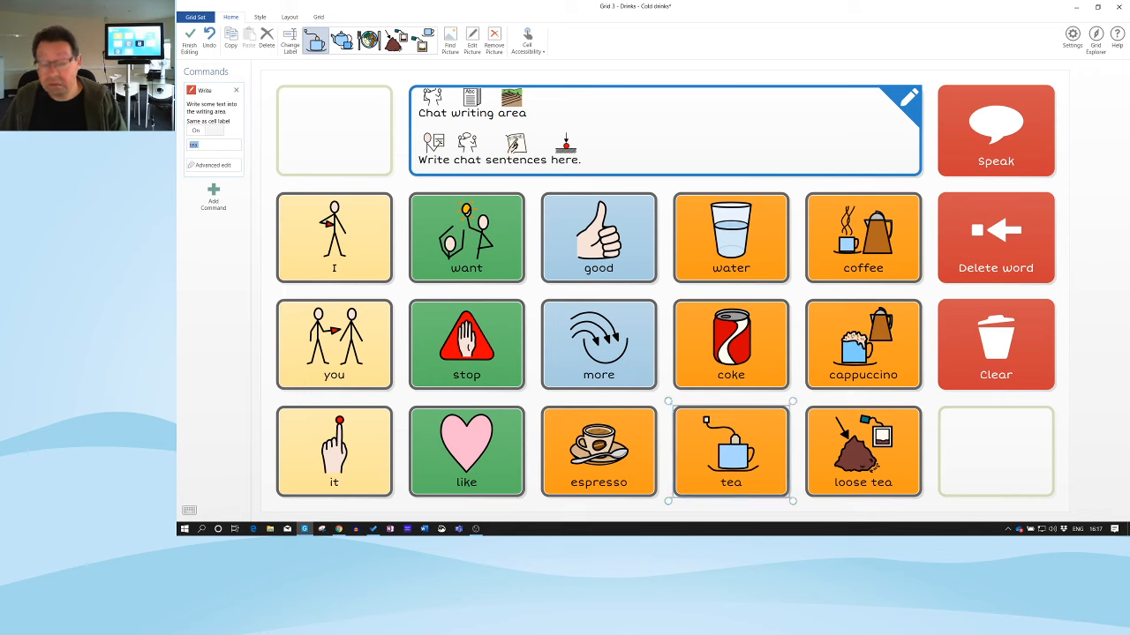
text(lemo)
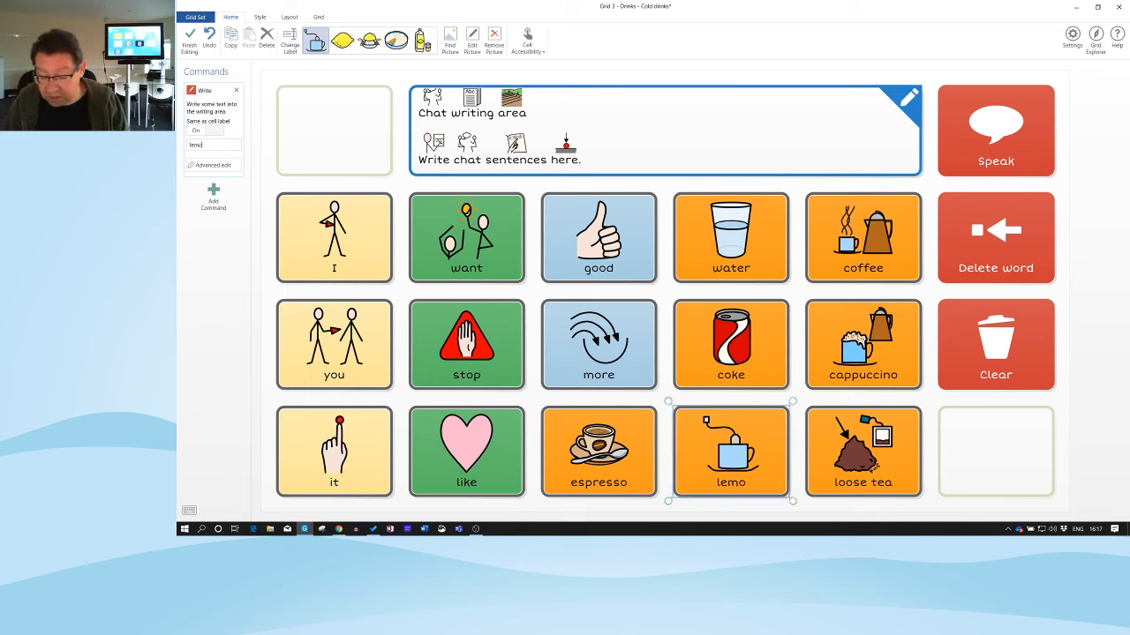
text(nade)
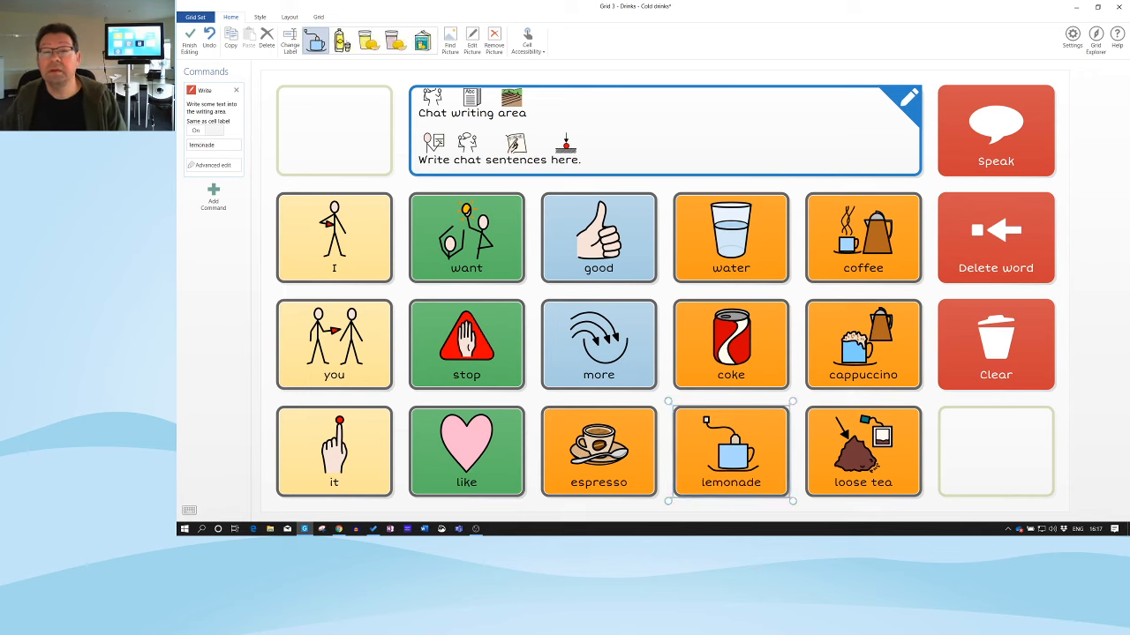
click(343, 40)
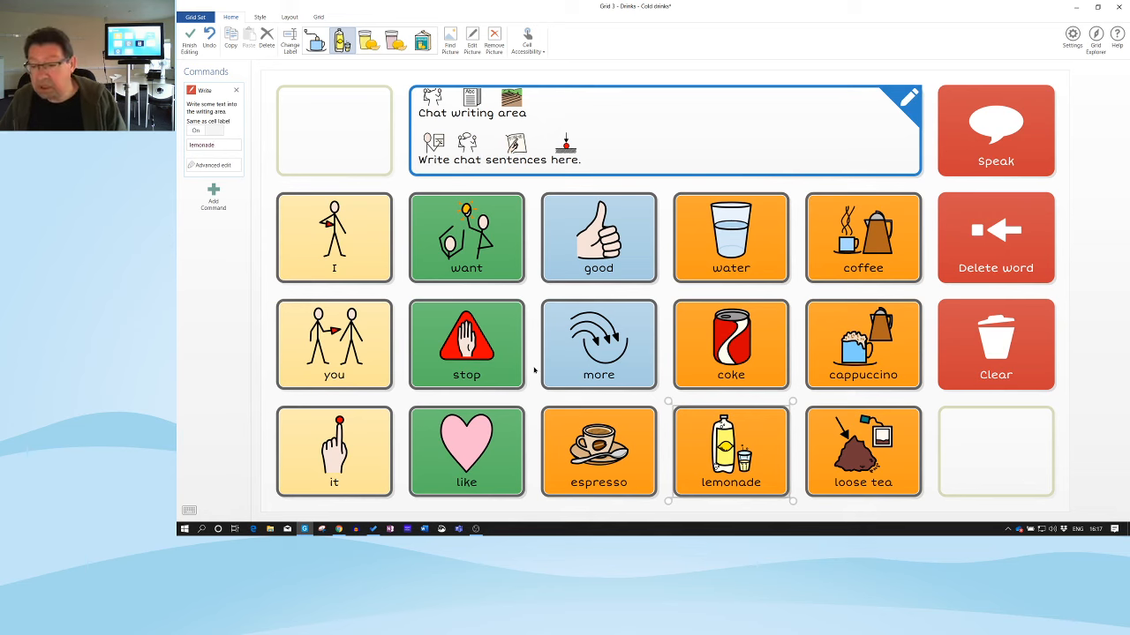
key(Left)
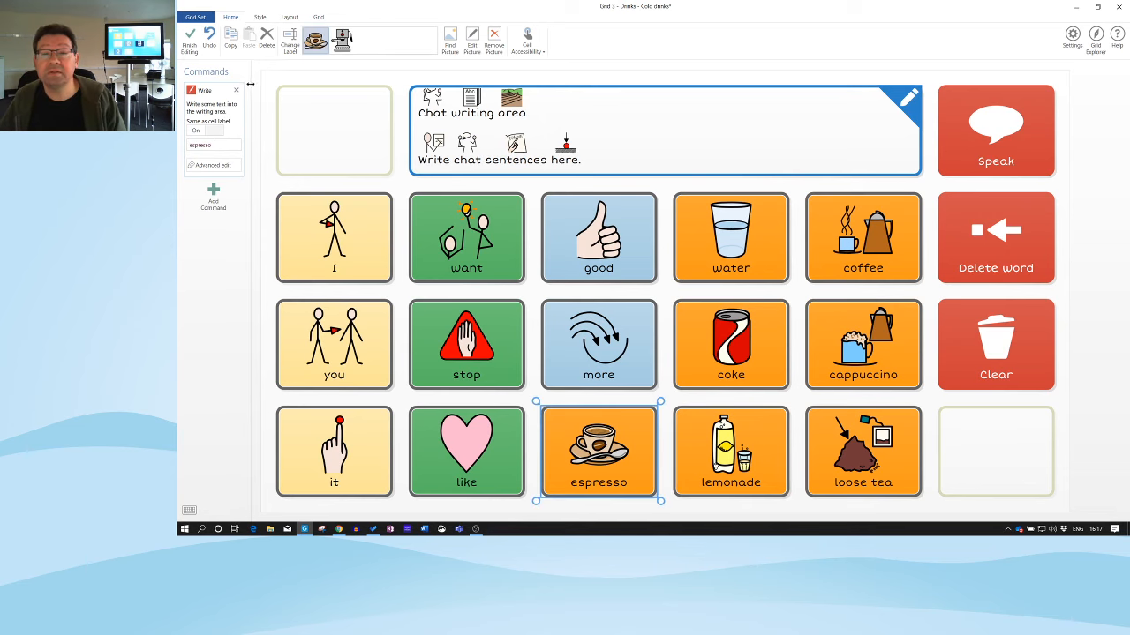
Replace espresso with 'milkshake' and give it a milkshake glass picture
drag(237, 143, 186, 150)
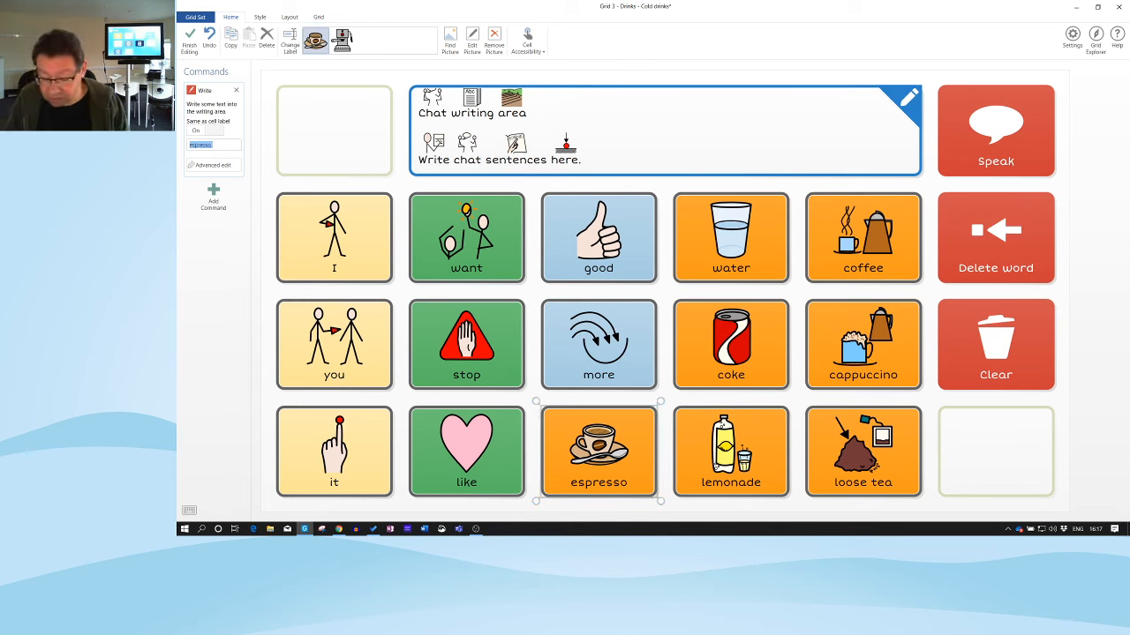
text(milkshake)
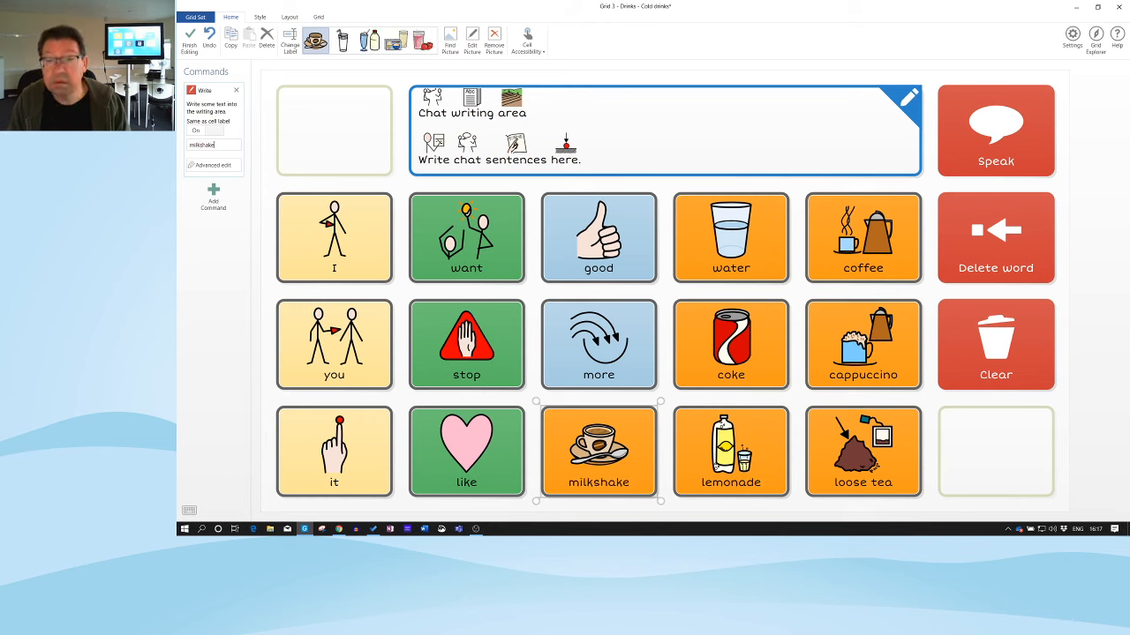
click(344, 48)
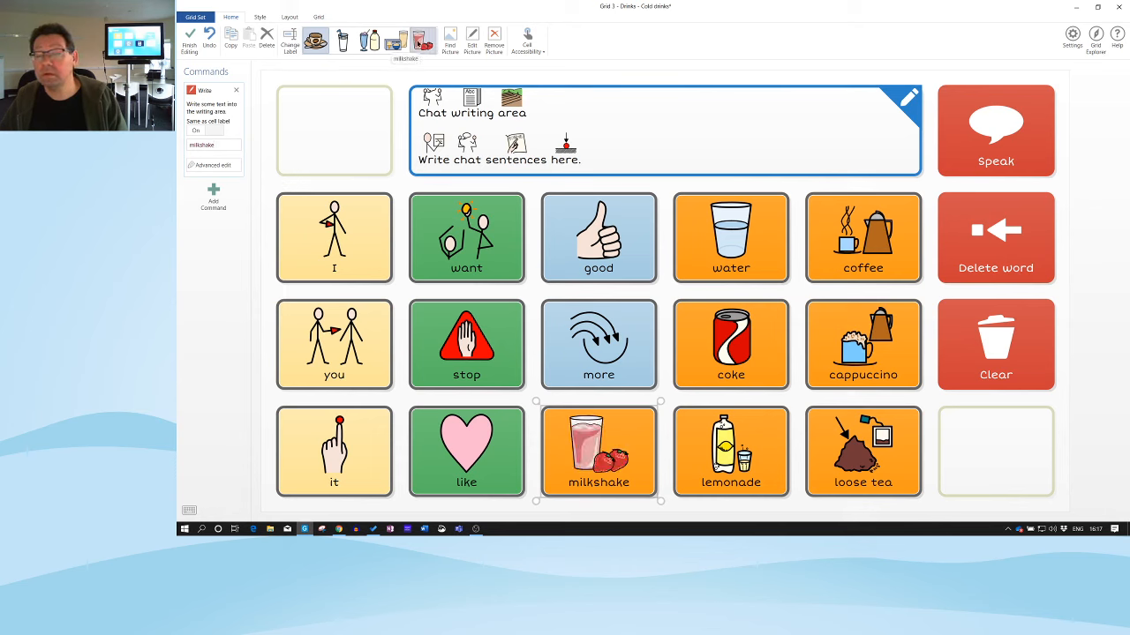
click(418, 42)
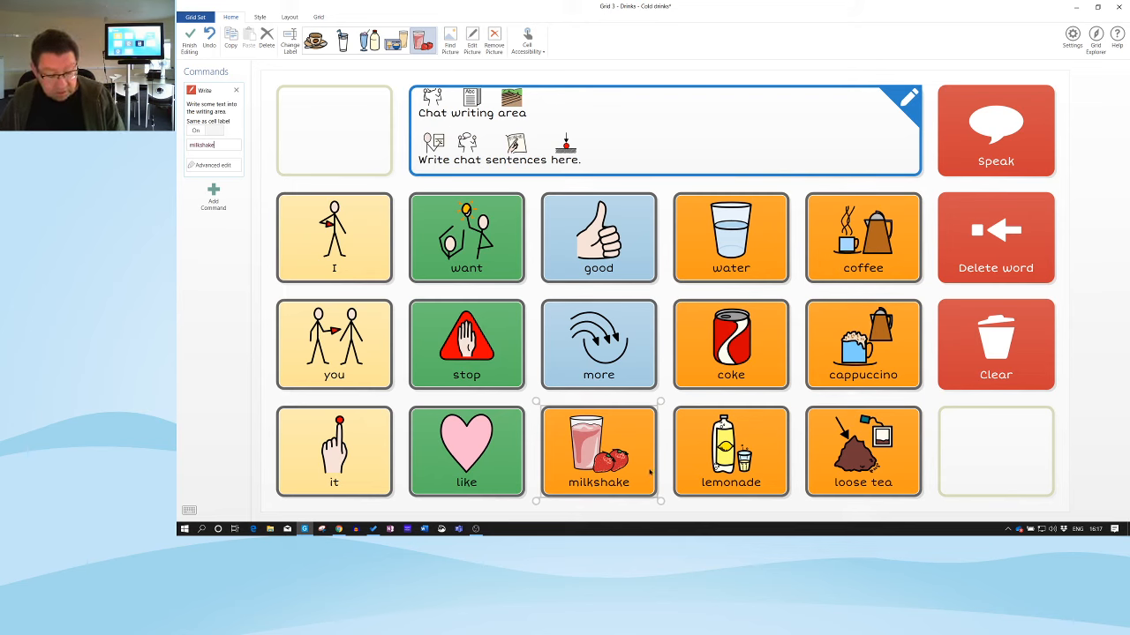
Change the loose tea cell to 'iced tea' with an iced lemon tea picture
click(731, 461)
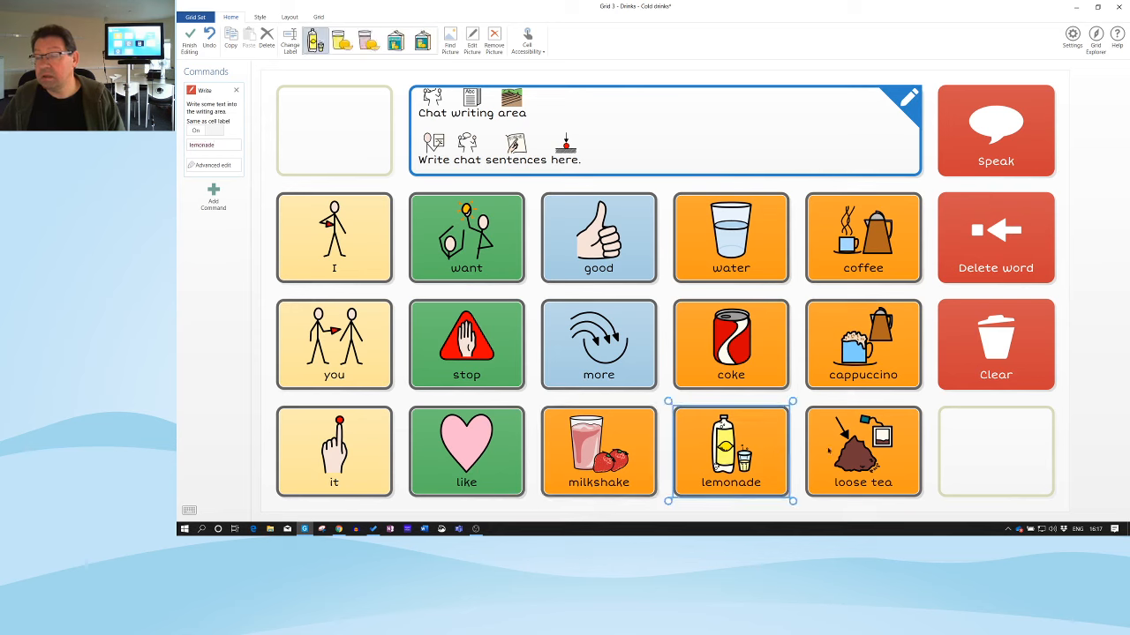
click(864, 455)
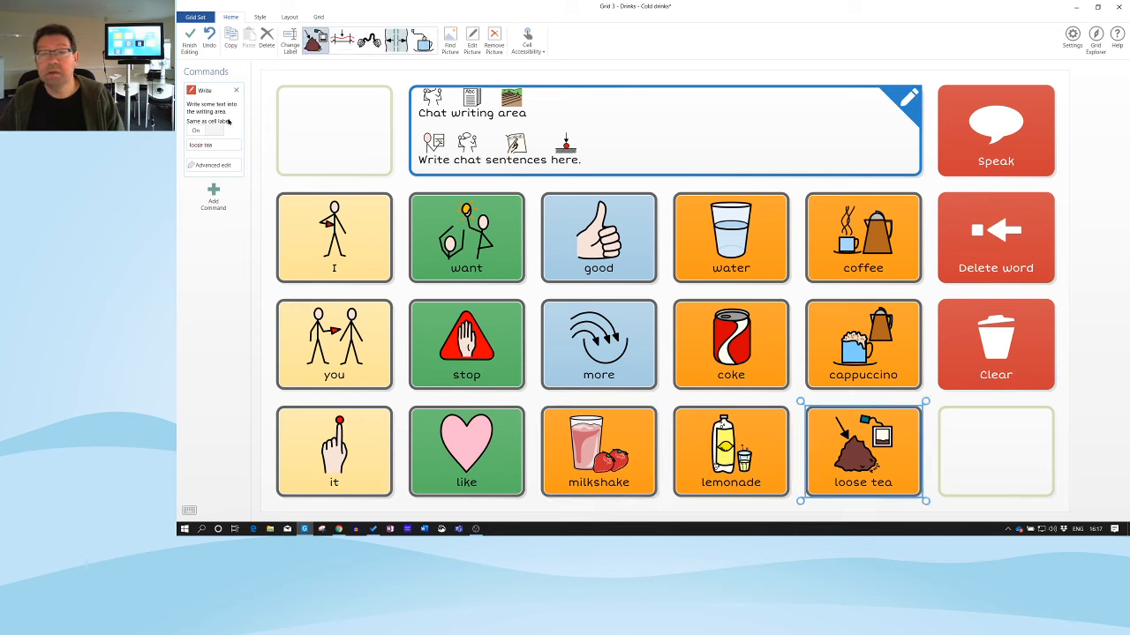
triple_click(205, 145)
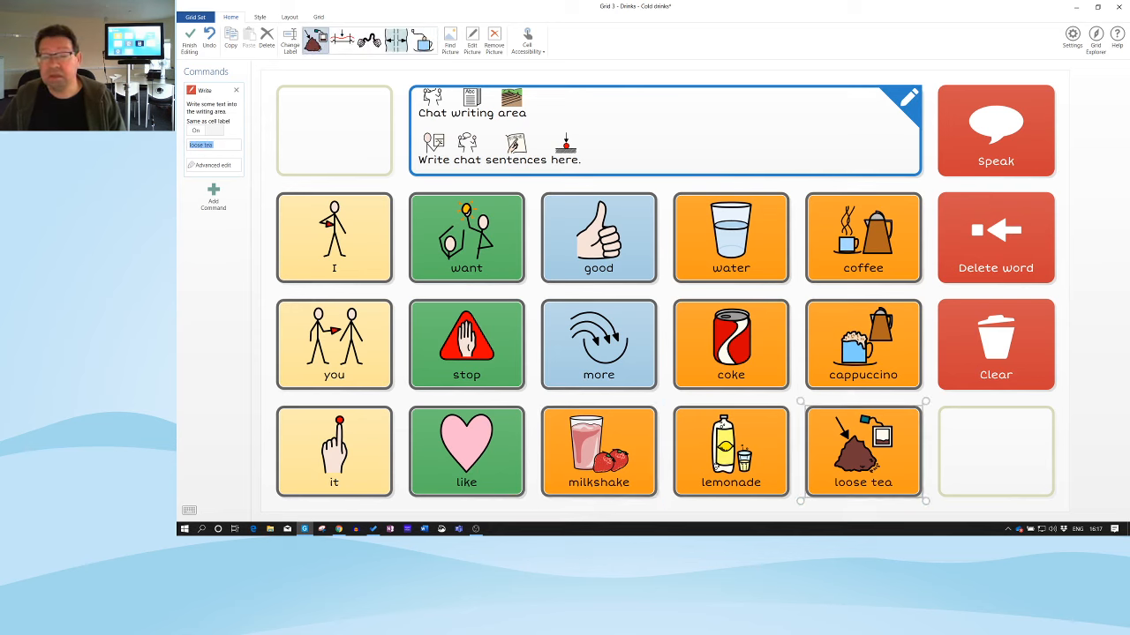
text(iced)
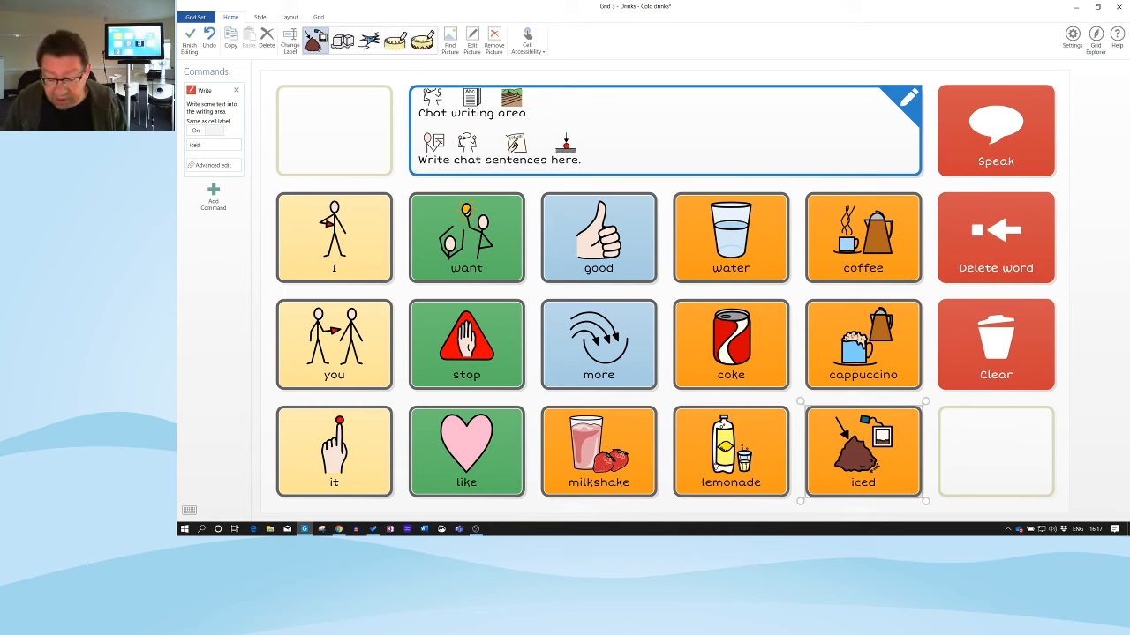
text( tea)
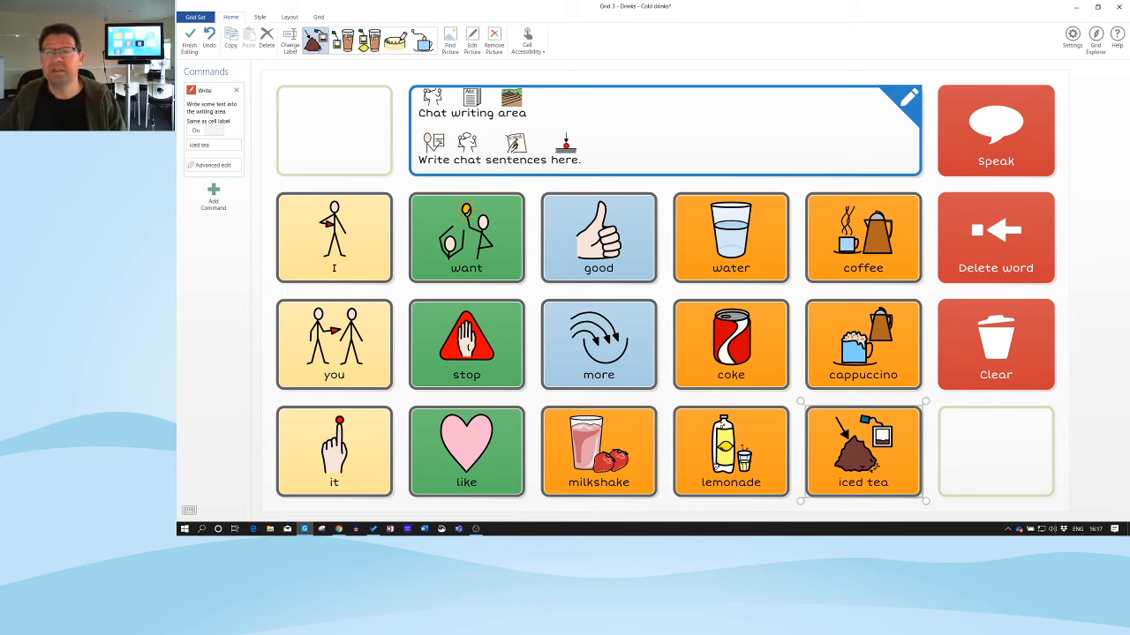
click(368, 51)
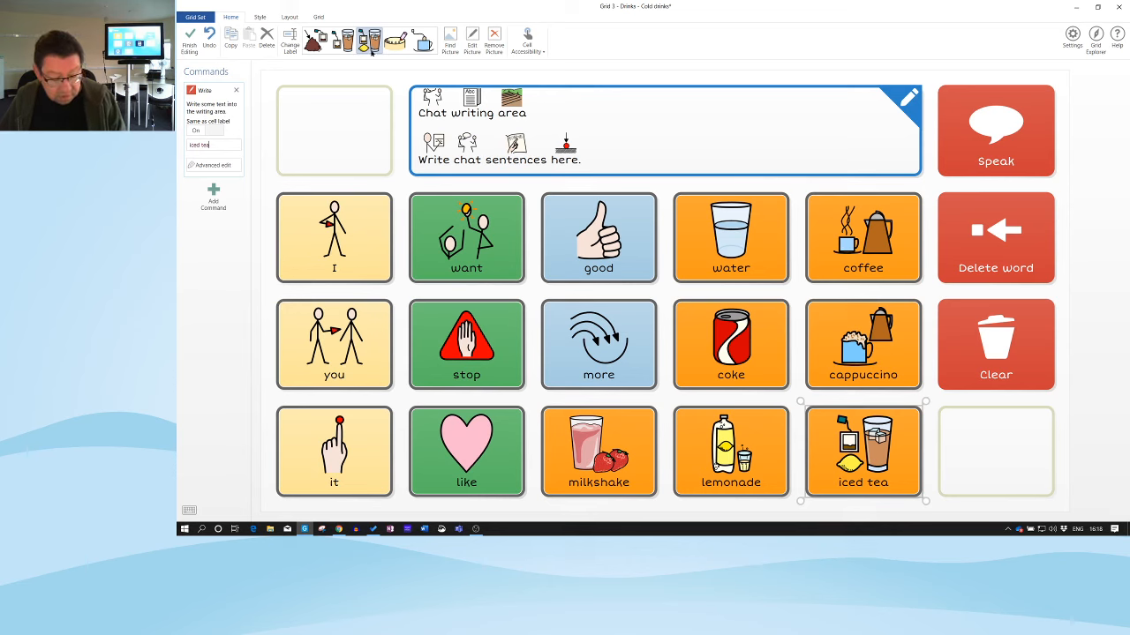
click(827, 325)
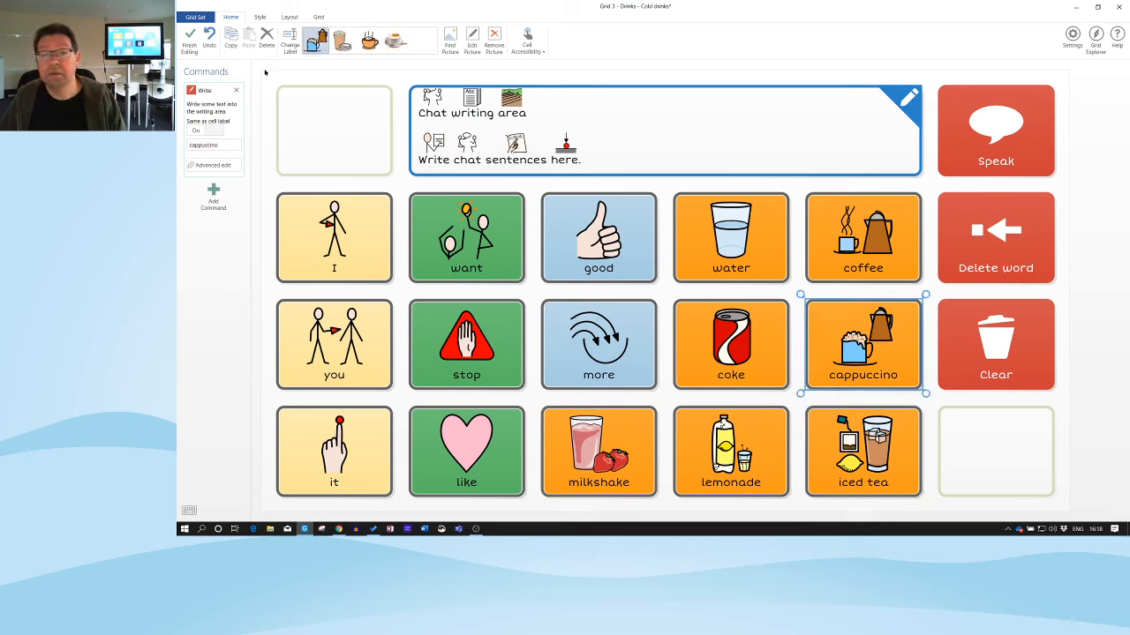
Overwrite cappuccino with 'smoothie' and give it a pink glass-with-straw picture
drag(225, 145, 188, 146)
text(smooth)
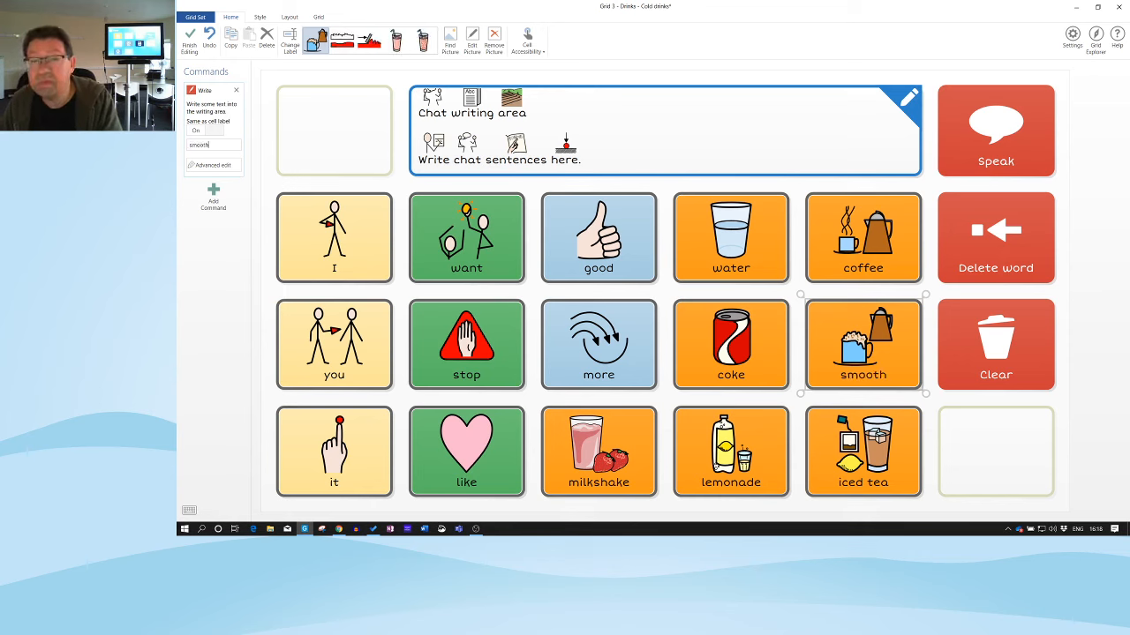
text(ie)
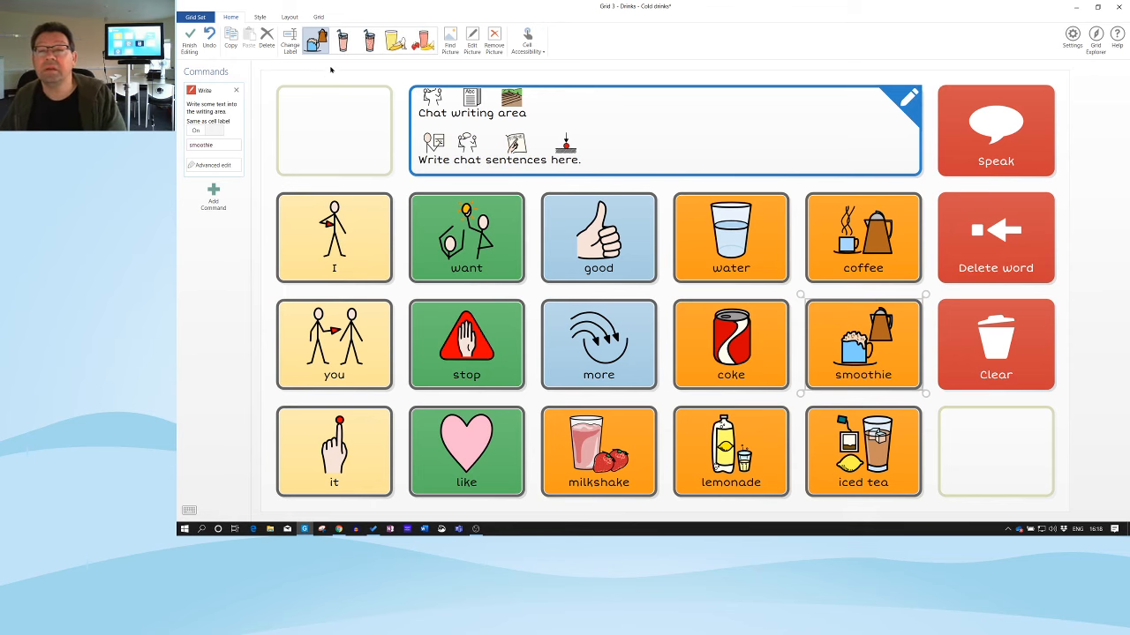
click(342, 41)
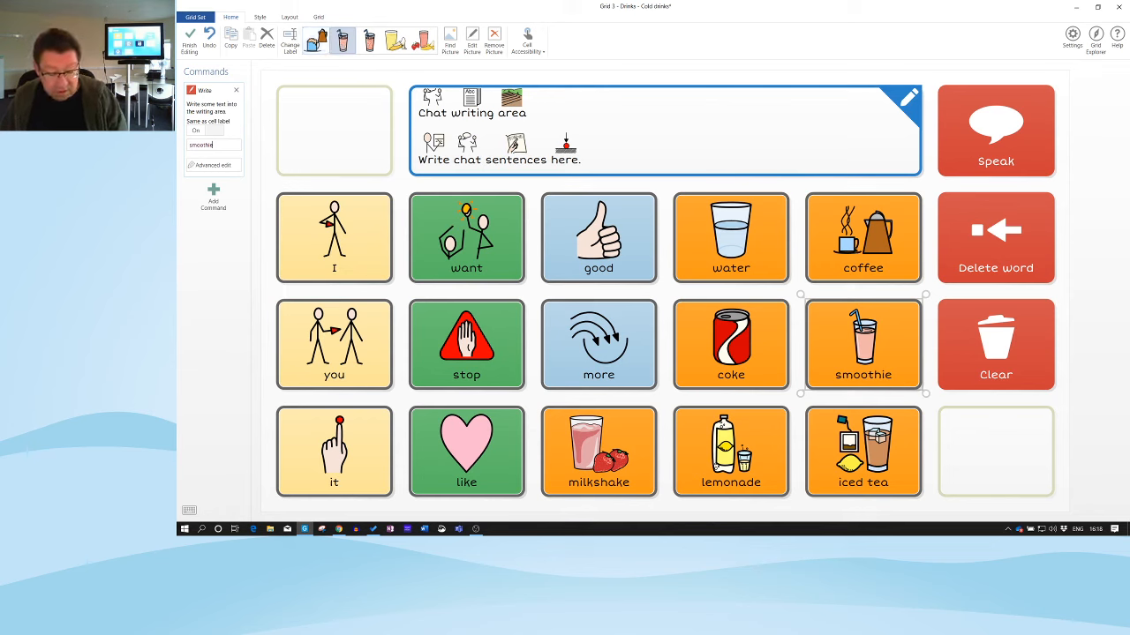
click(871, 236)
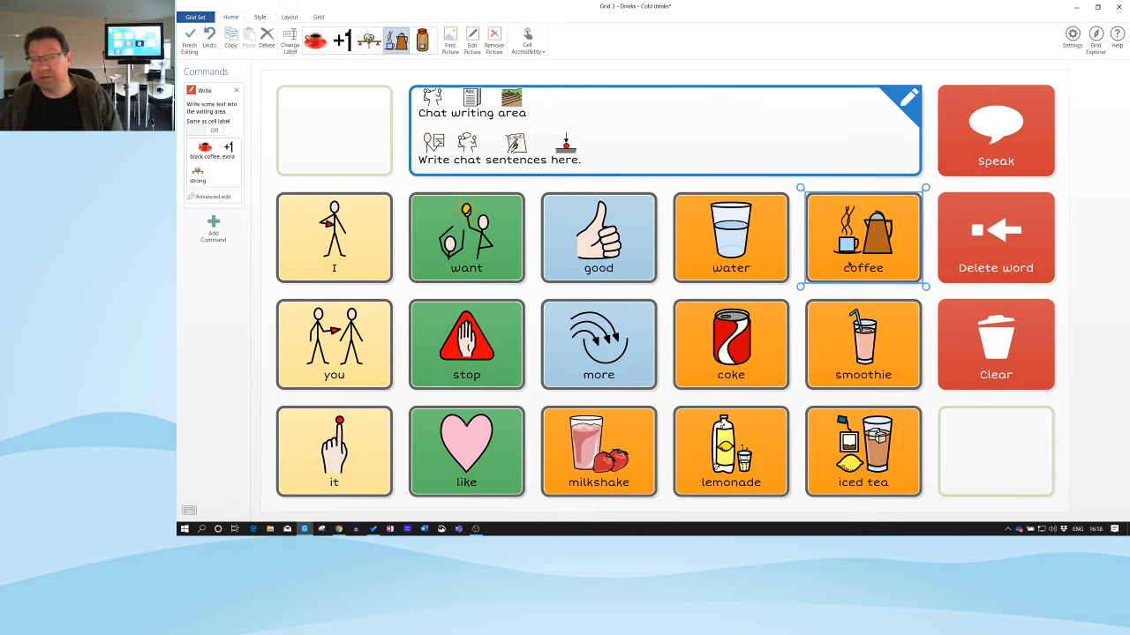
Replace the coffee cell's text 'black coffee, extra strong' with 'apple juice'
click(205, 181)
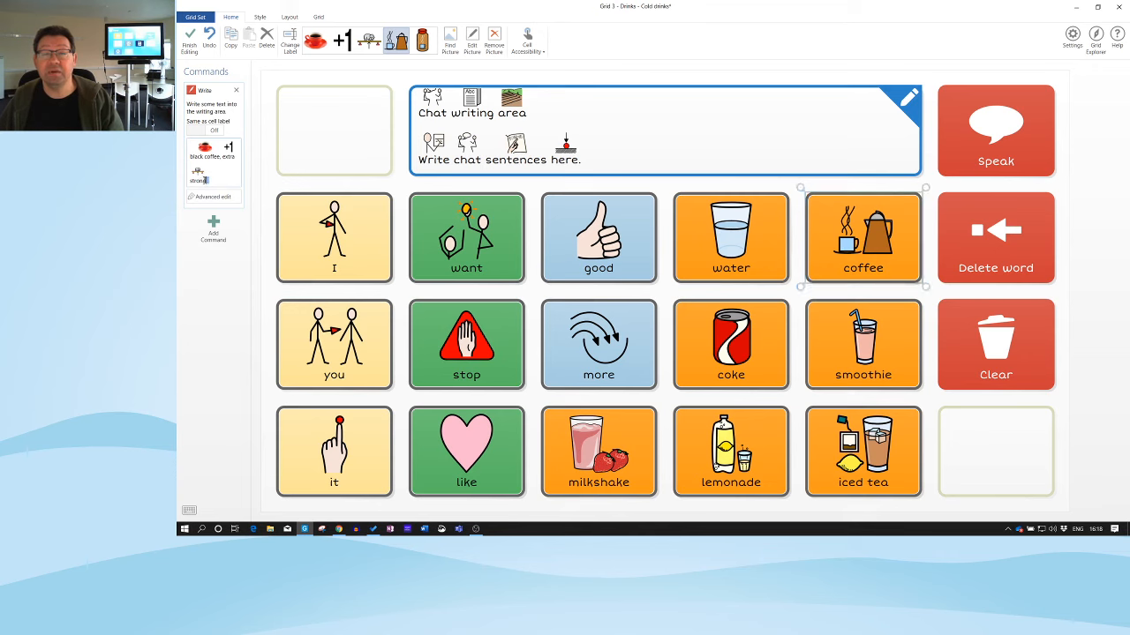
drag(206, 180, 185, 168)
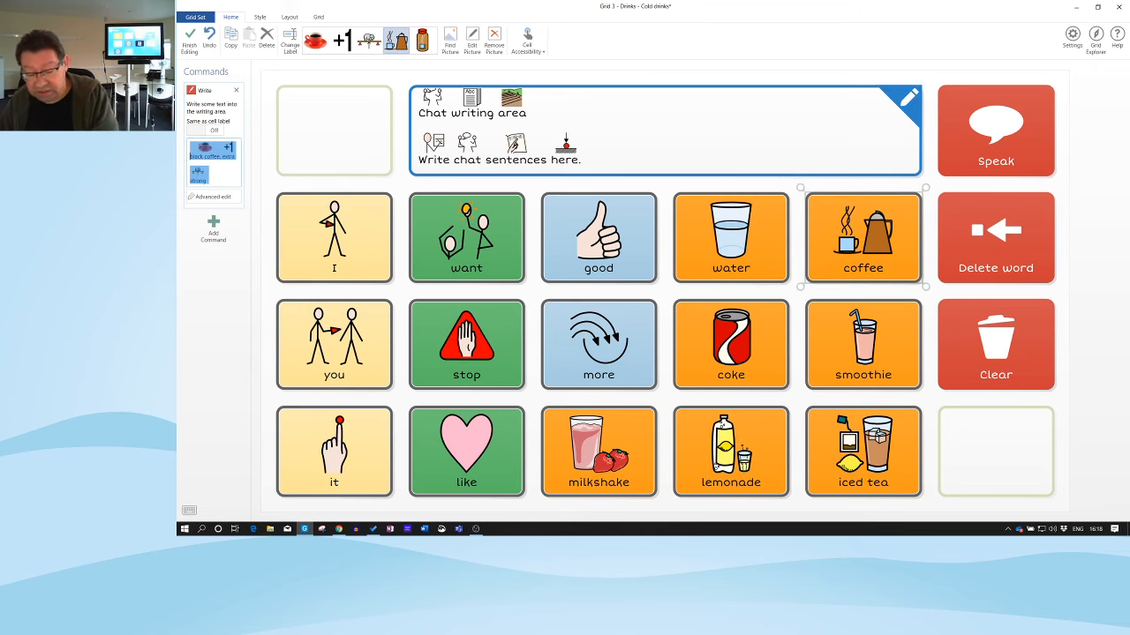
text(apple)
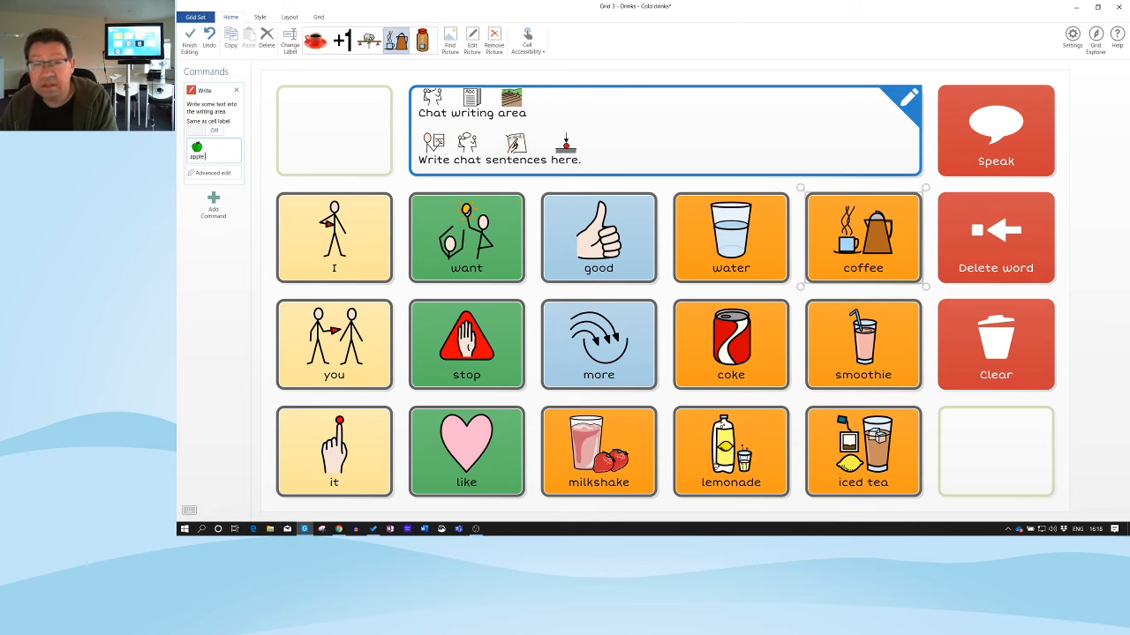
text( ju)
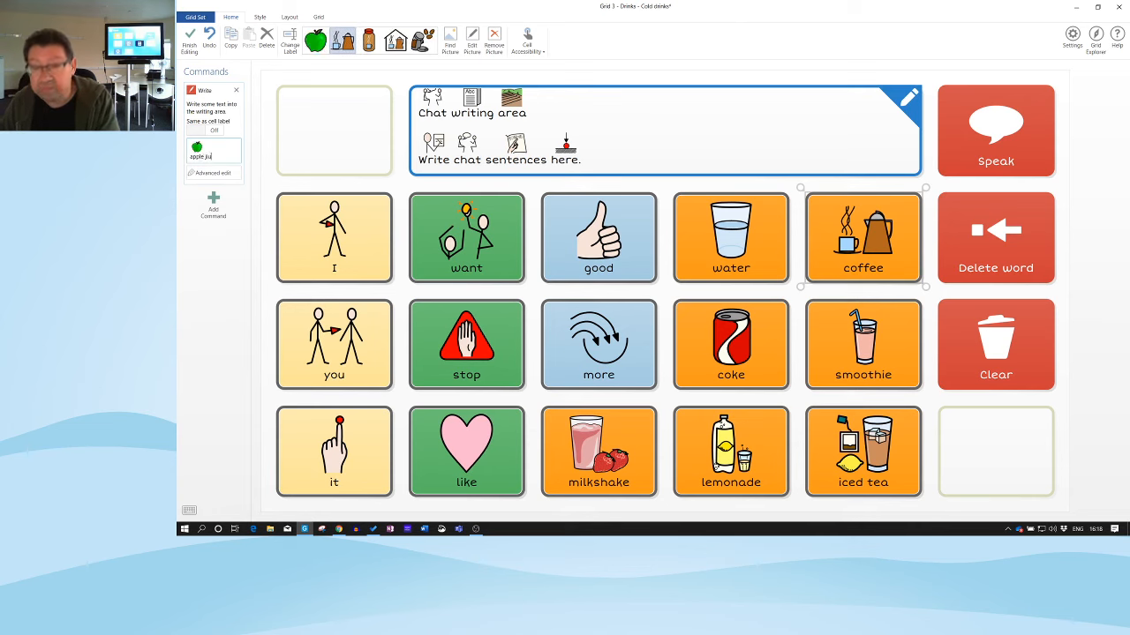
text(ice)
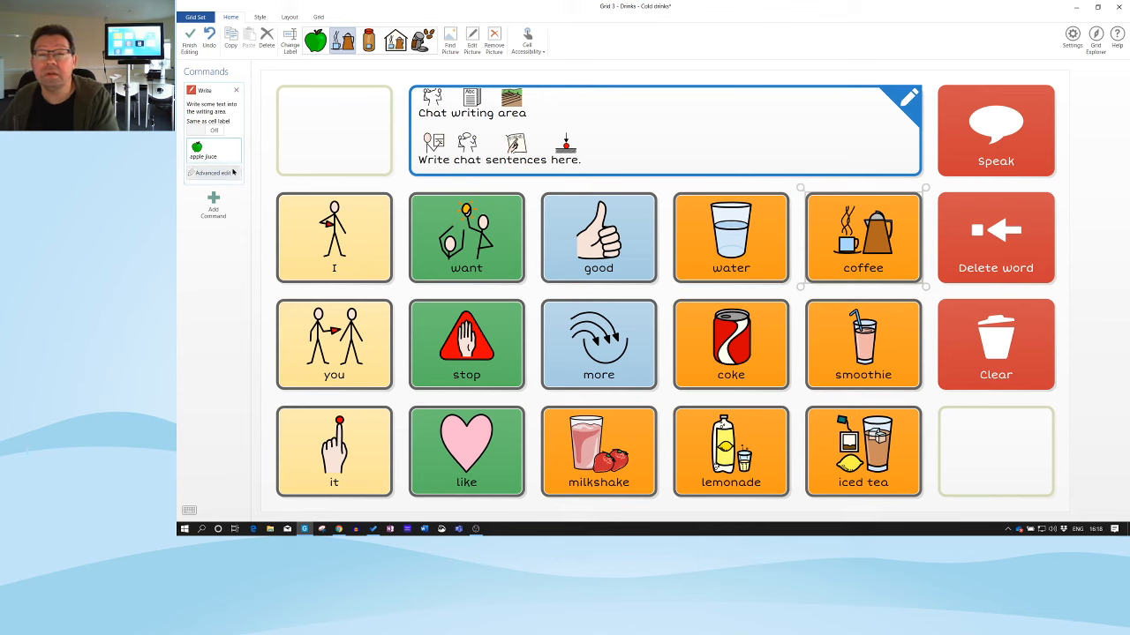
drag(222, 156, 183, 163)
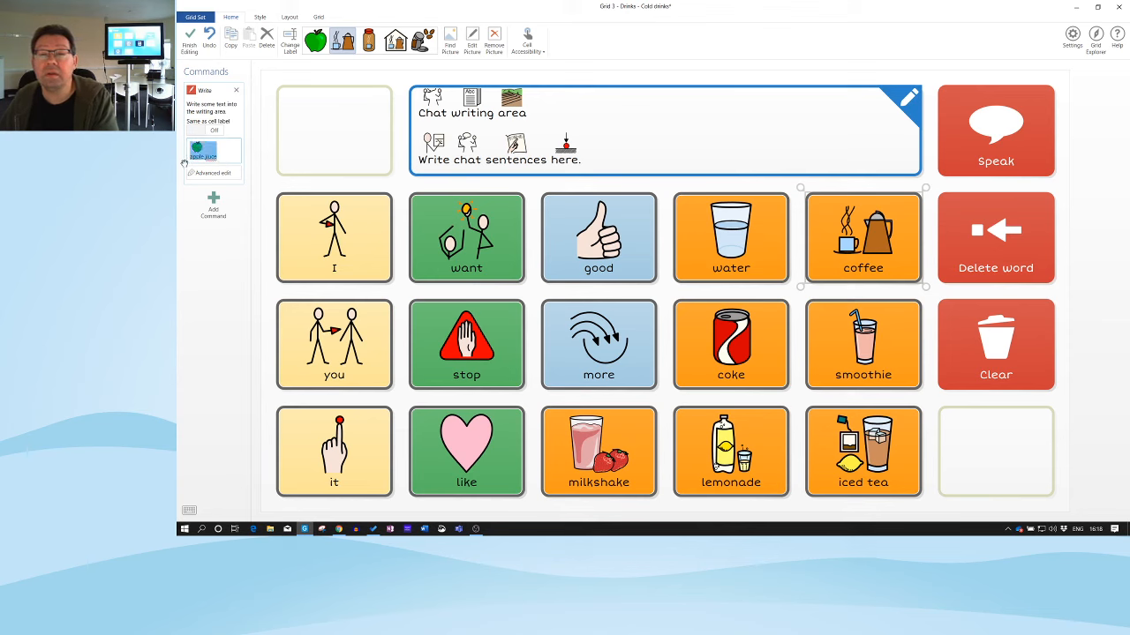
Search symbols for 'apple juice', apply the Widgit apple juice picture, and toggle Same as cell label
click(450, 44)
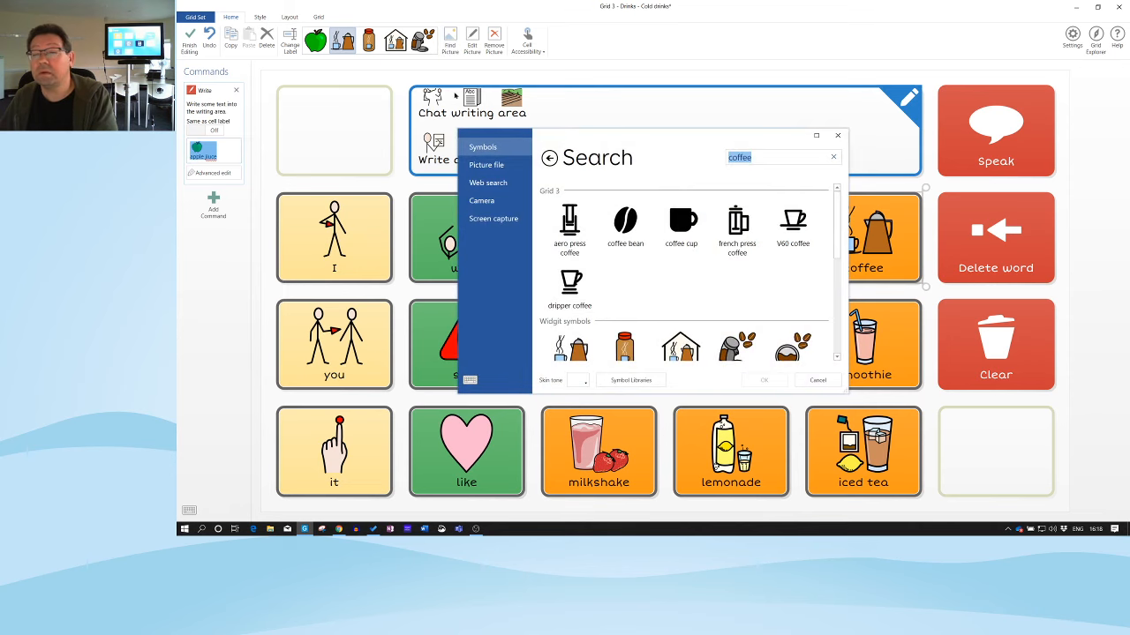
text(appl)
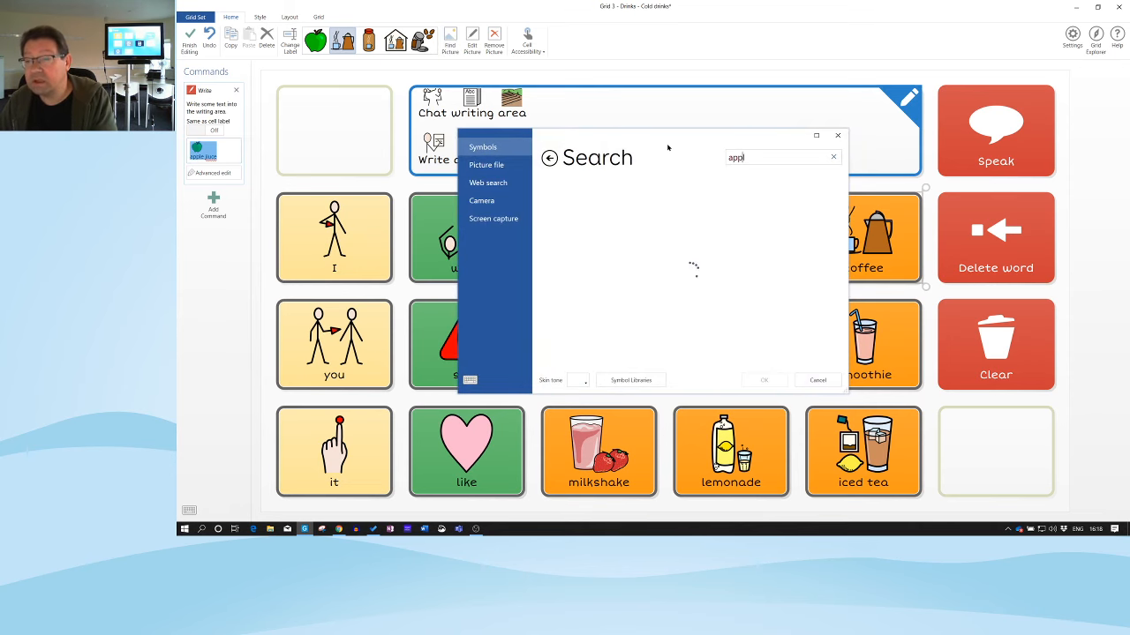
text(ej)
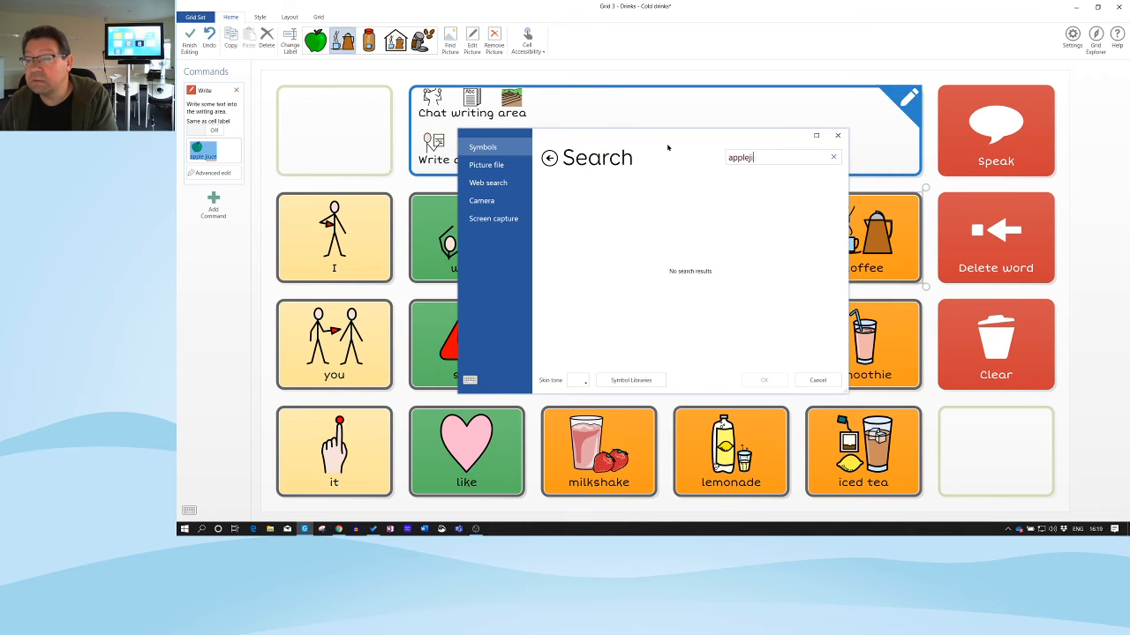
key(BackSpace)
text(j)
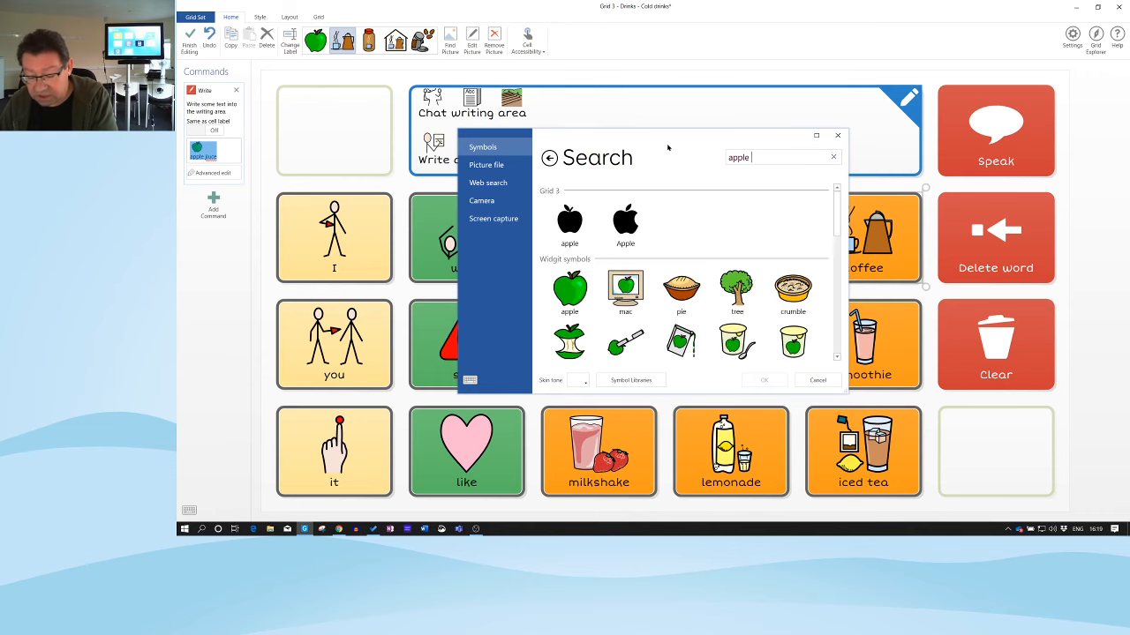
text(iuce)
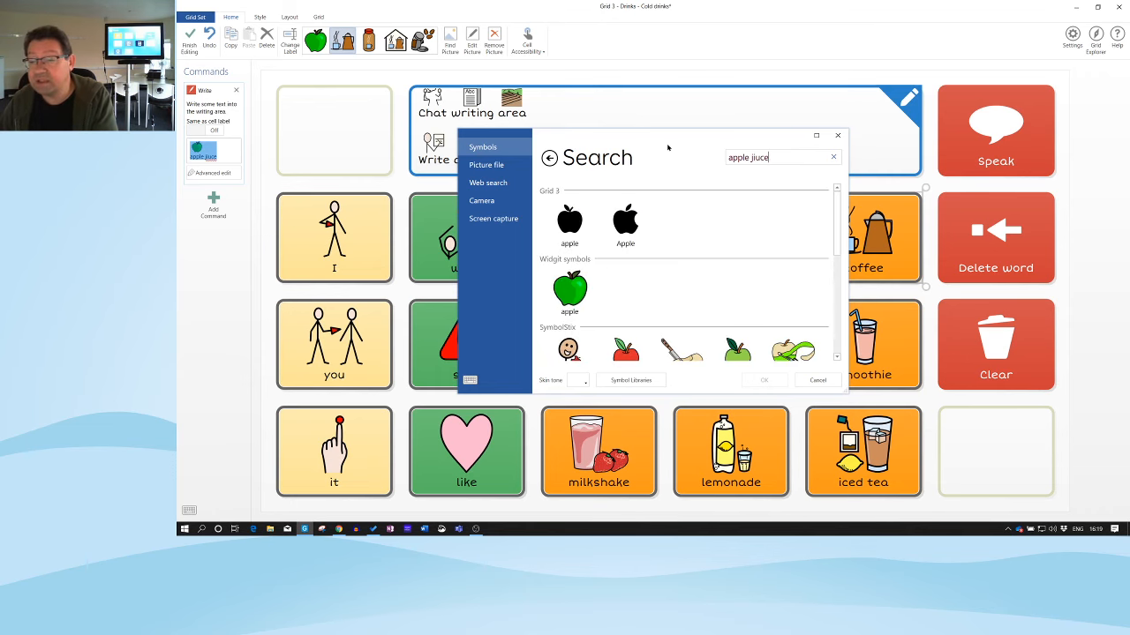
scroll(625, 246, down, 2)
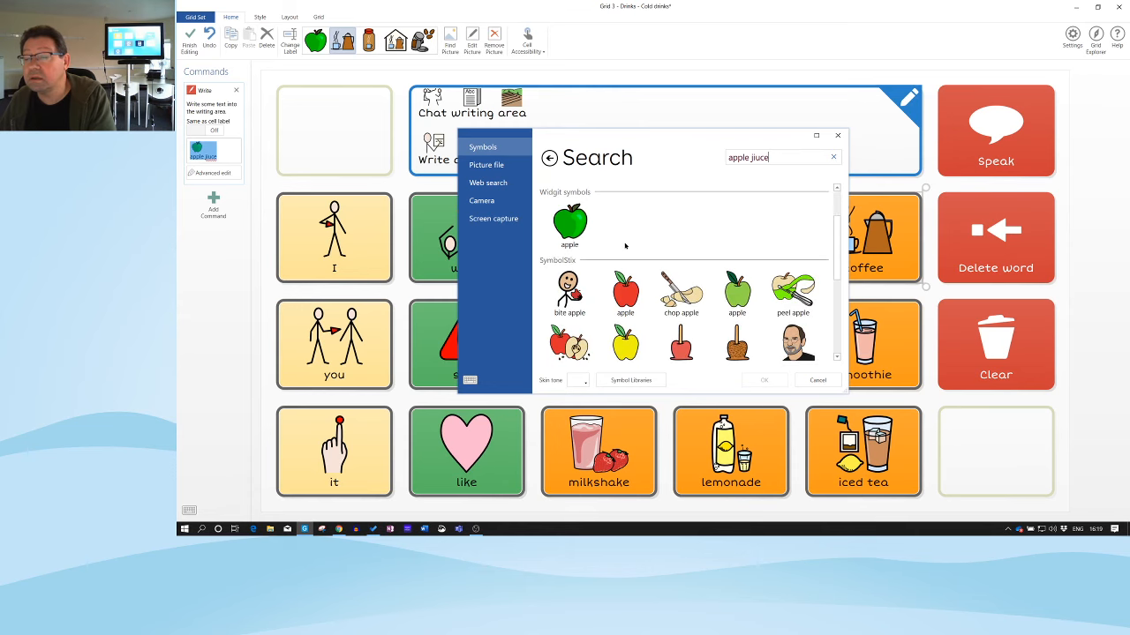
scroll(625, 246, down, 2)
drag(771, 157, 758, 157)
double_click(758, 158)
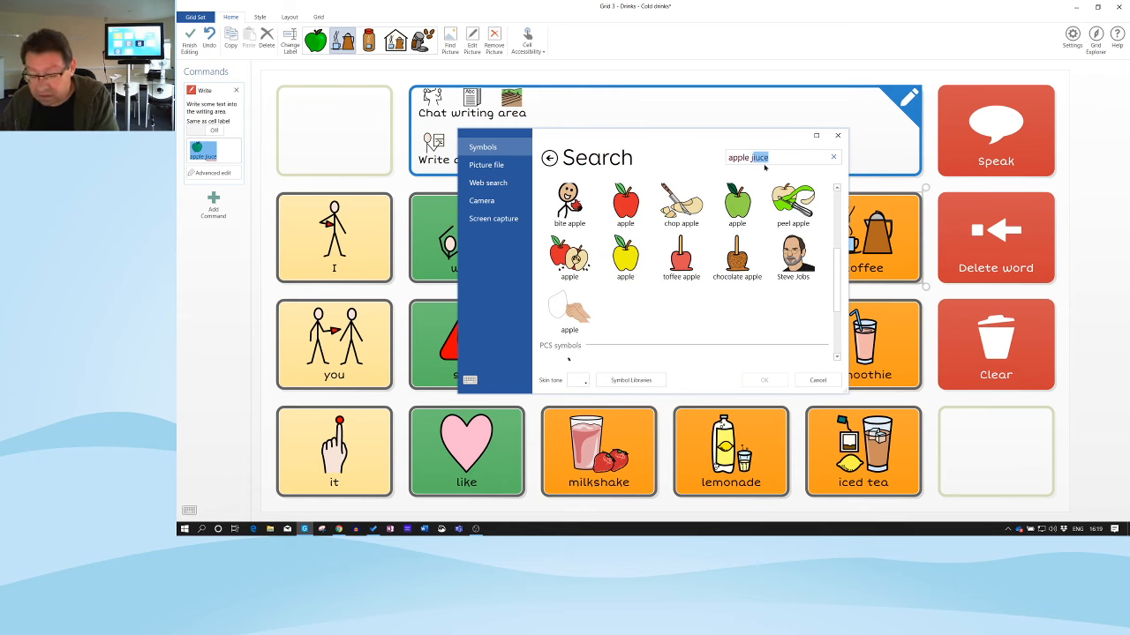
text(juice)
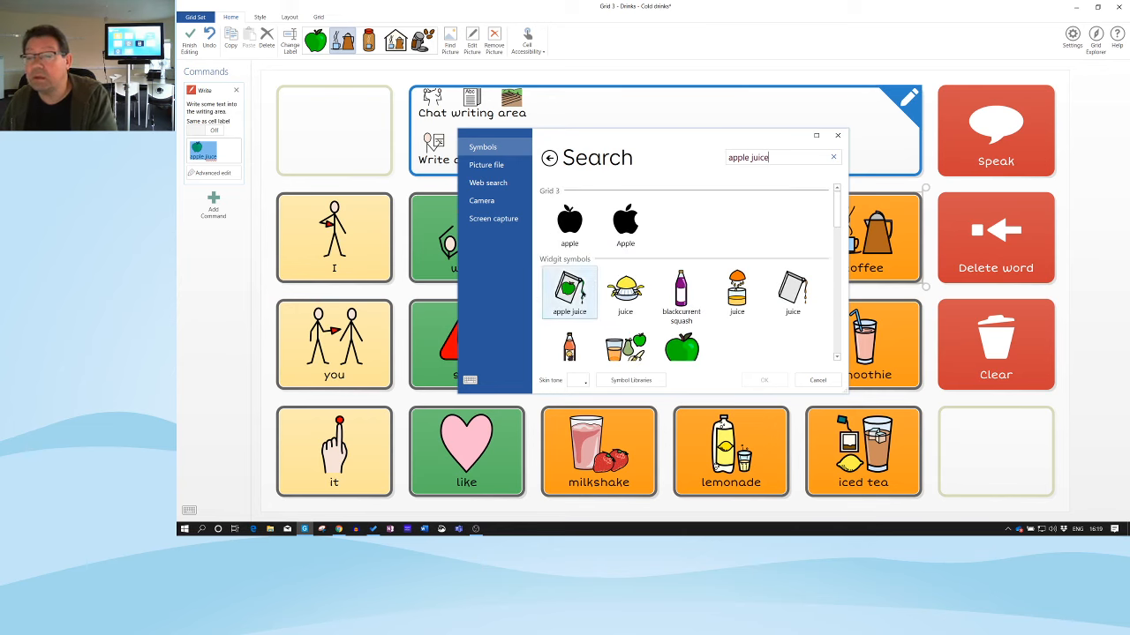
click(580, 294)
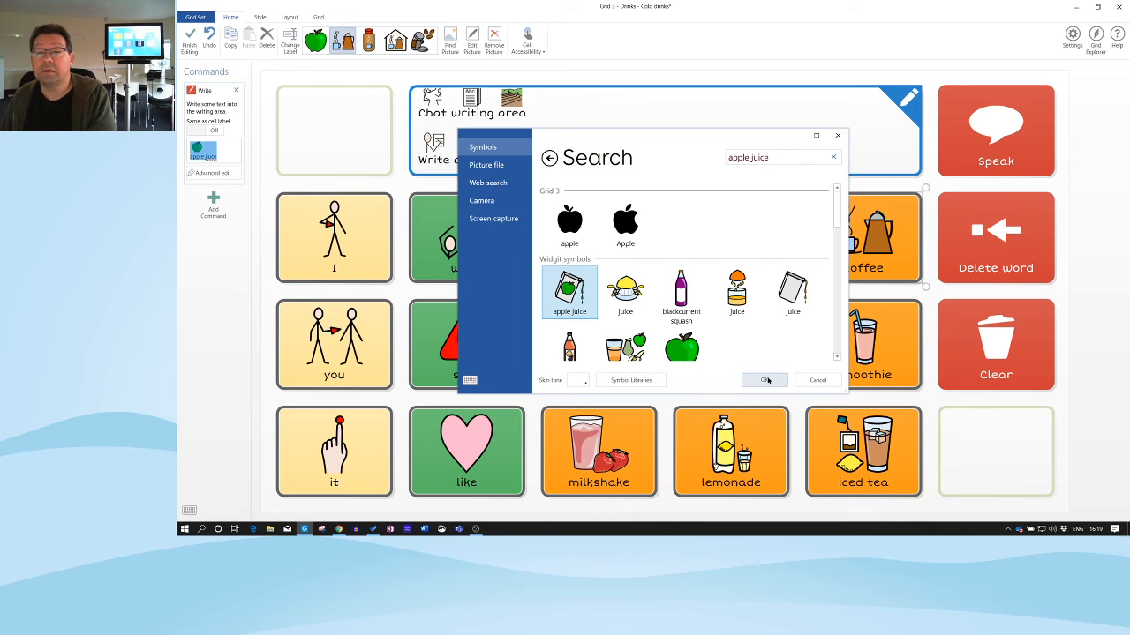
click(764, 380)
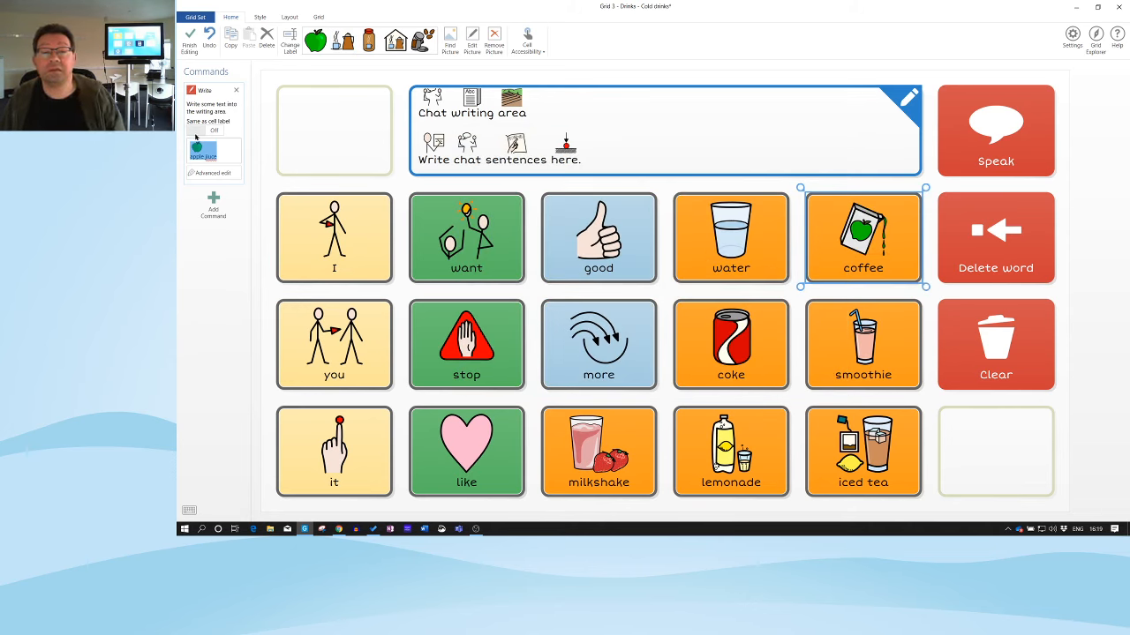
click(193, 130)
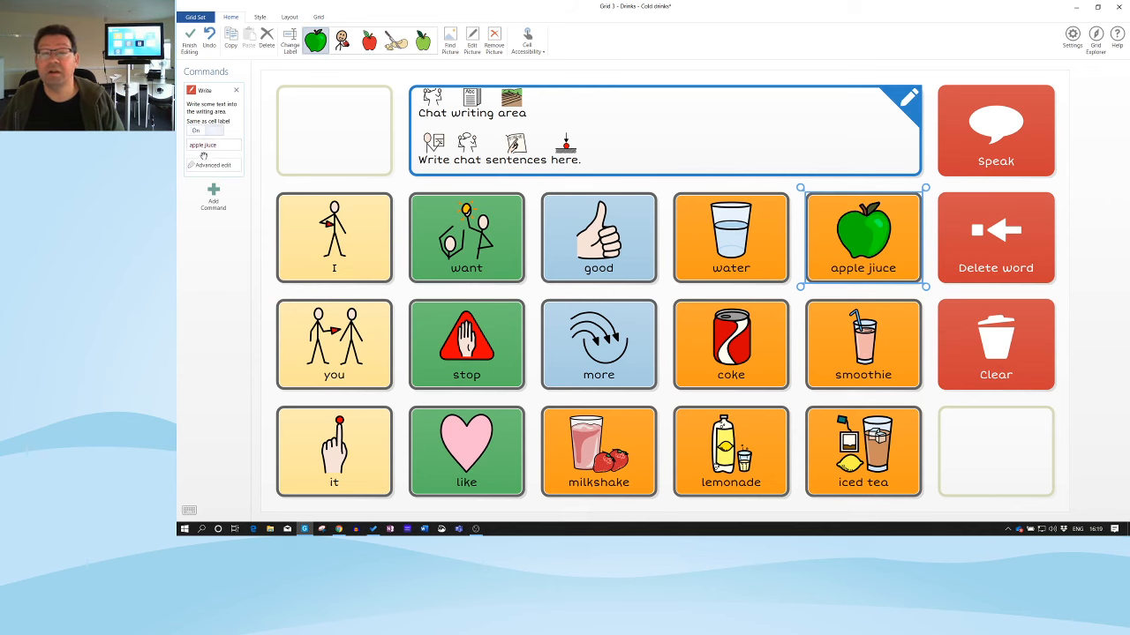
Correct the misspelt 'apple jiuce' to 'apple juice' and use the juice-carton picture
click(226, 143)
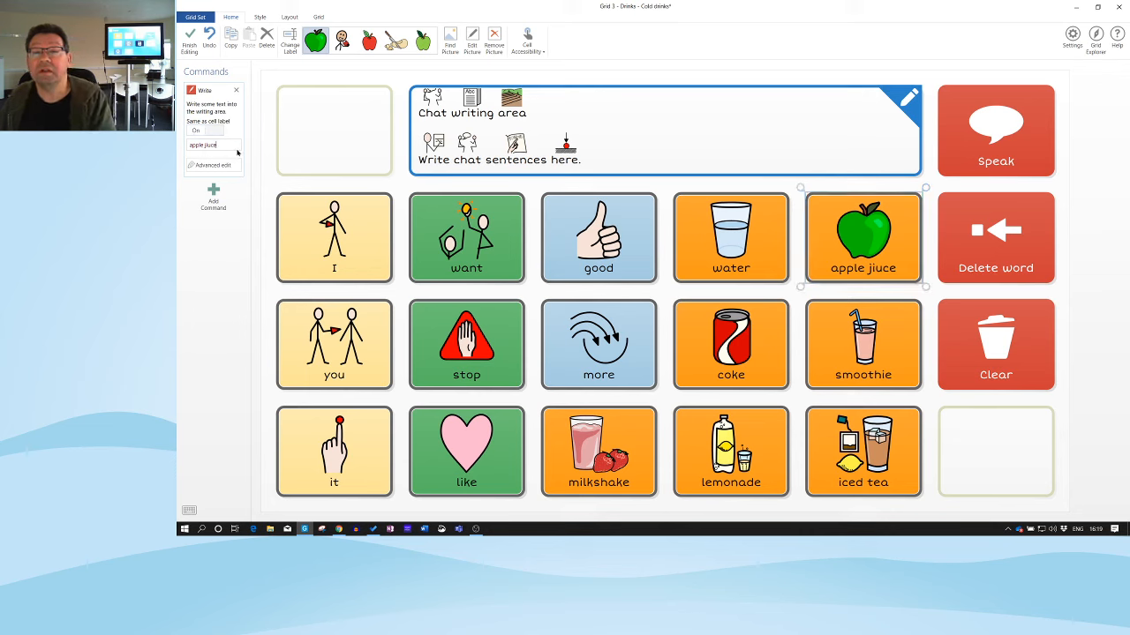
drag(219, 145, 190, 145)
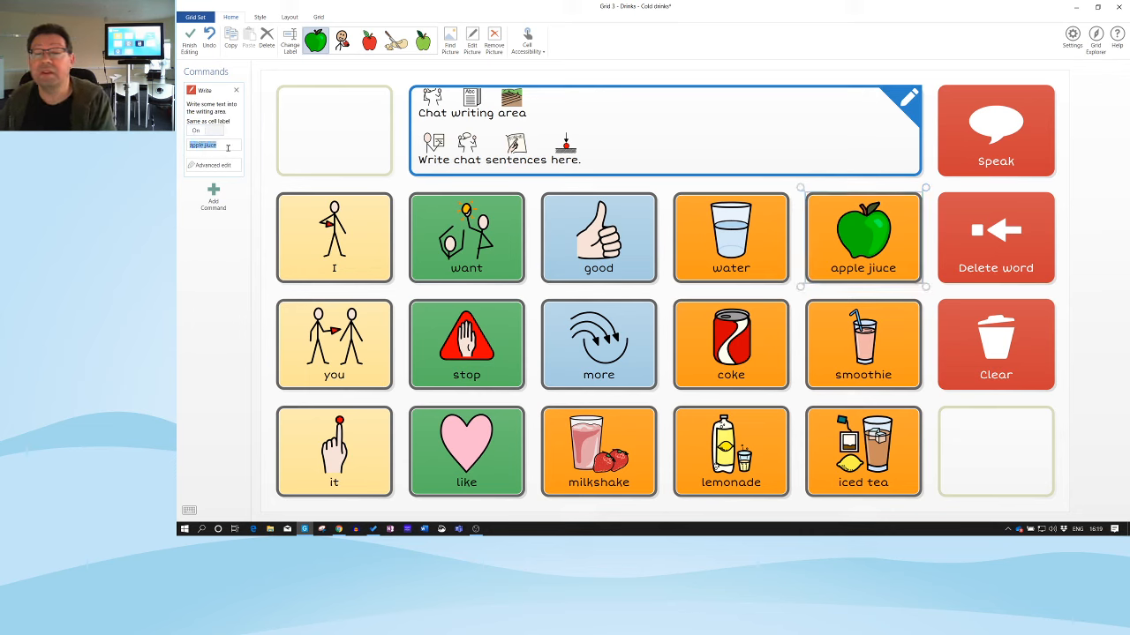
click(450, 40)
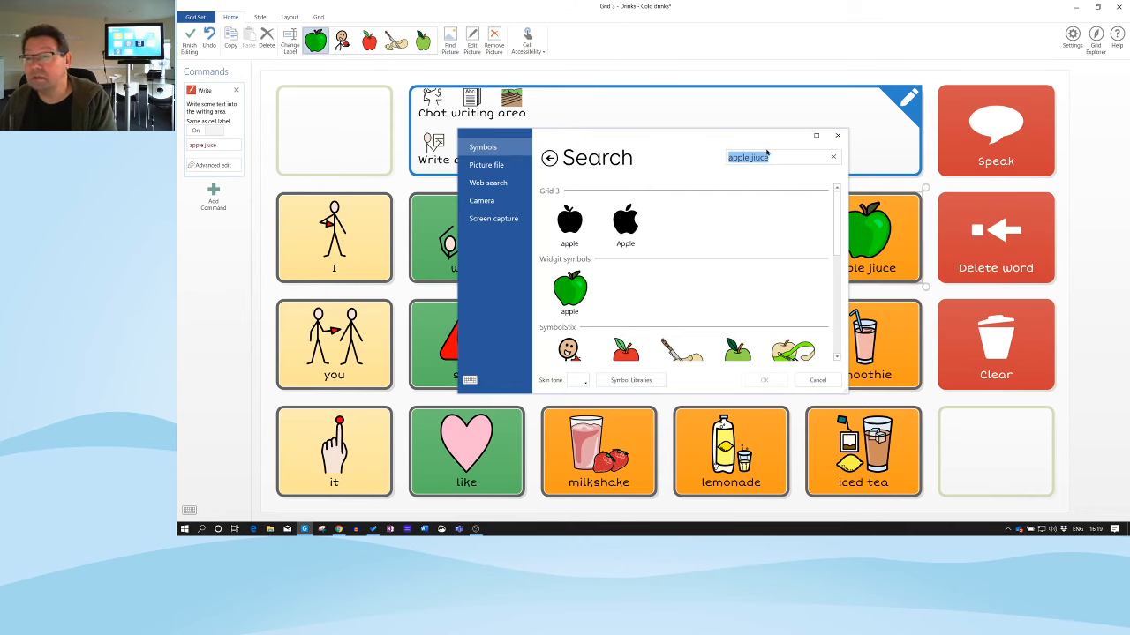
click(775, 157)
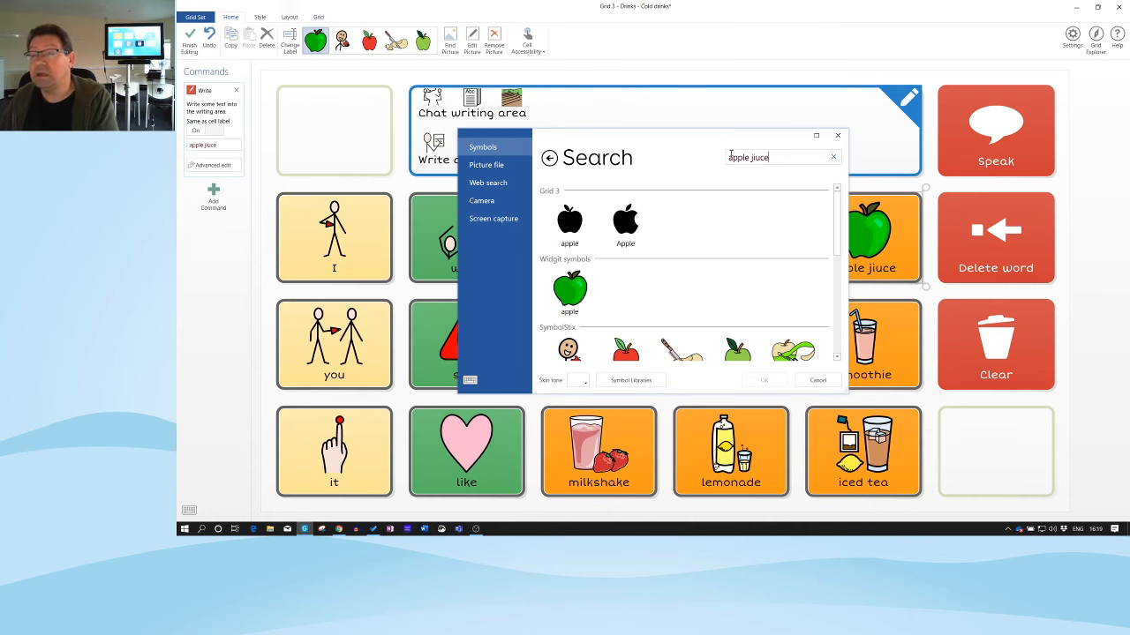
click(818, 380)
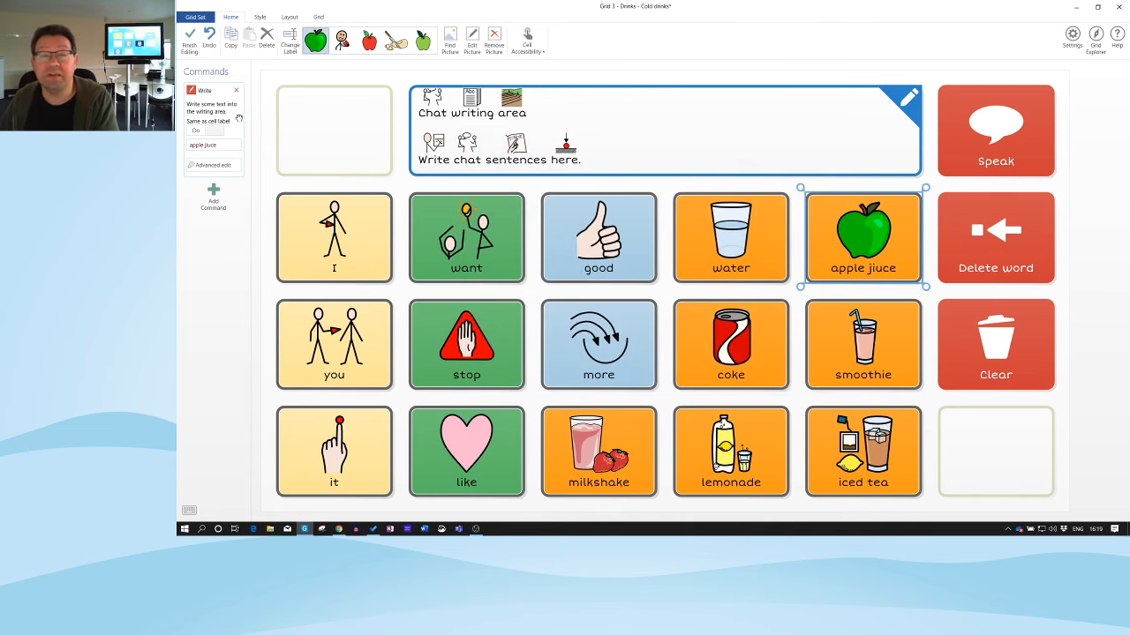
key(BackSpace)
key(BackSpace)
key(BackSpace)
key(BackSpace)
text(uice)
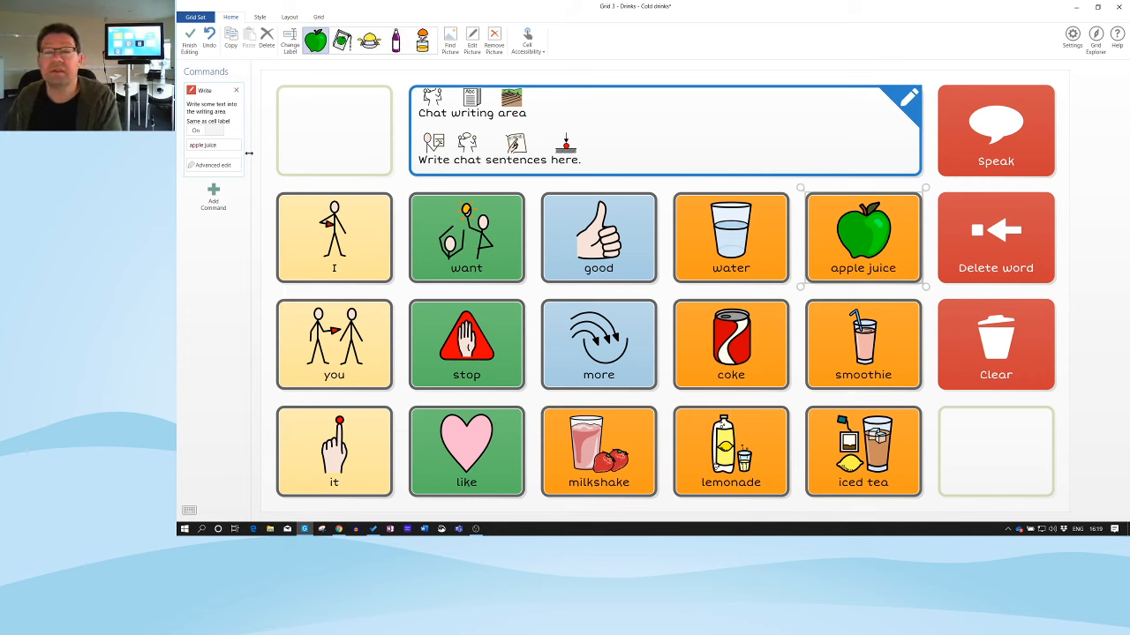
click(343, 40)
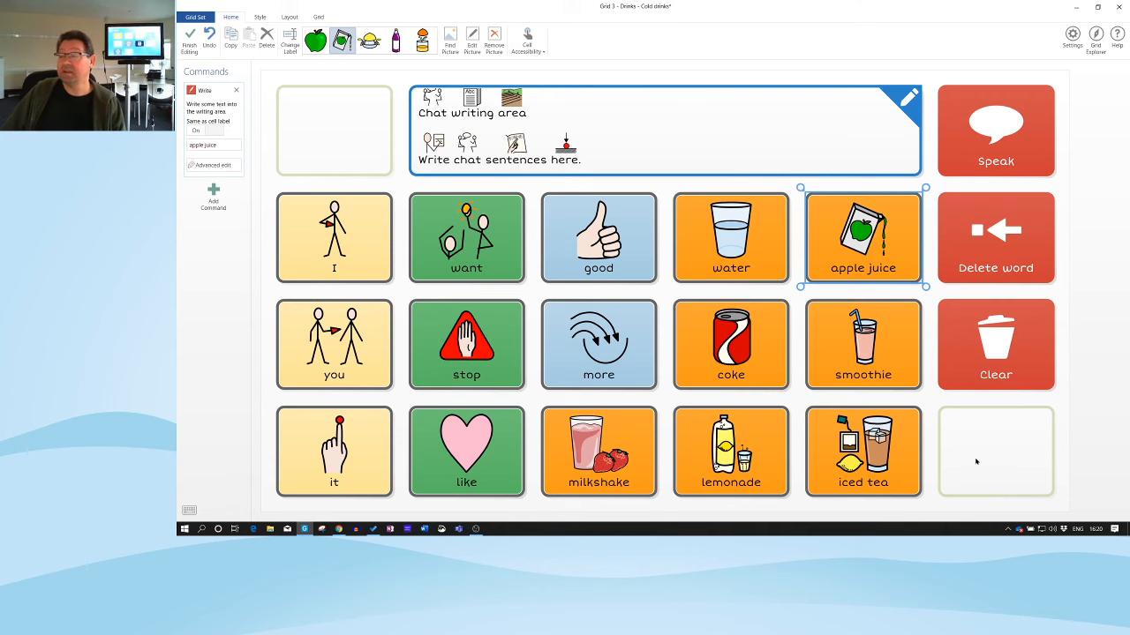
Select the empty bottom-right cell of the Cold drinks grid
click(1003, 458)
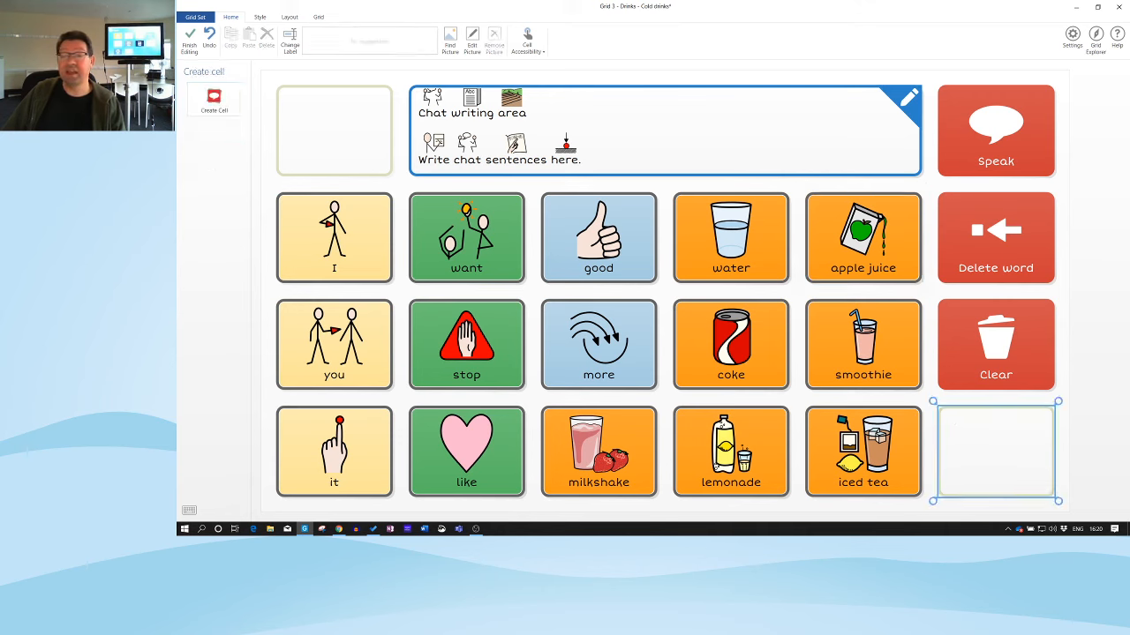
Create a Back jump cell in the empty bottom-right spot
click(216, 101)
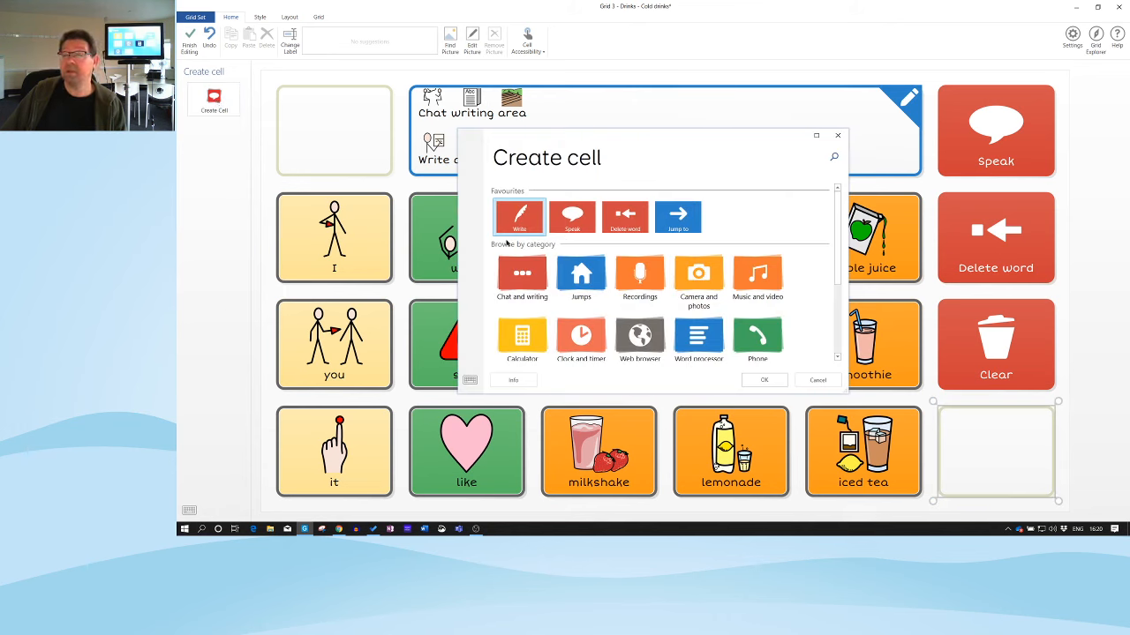
click(587, 283)
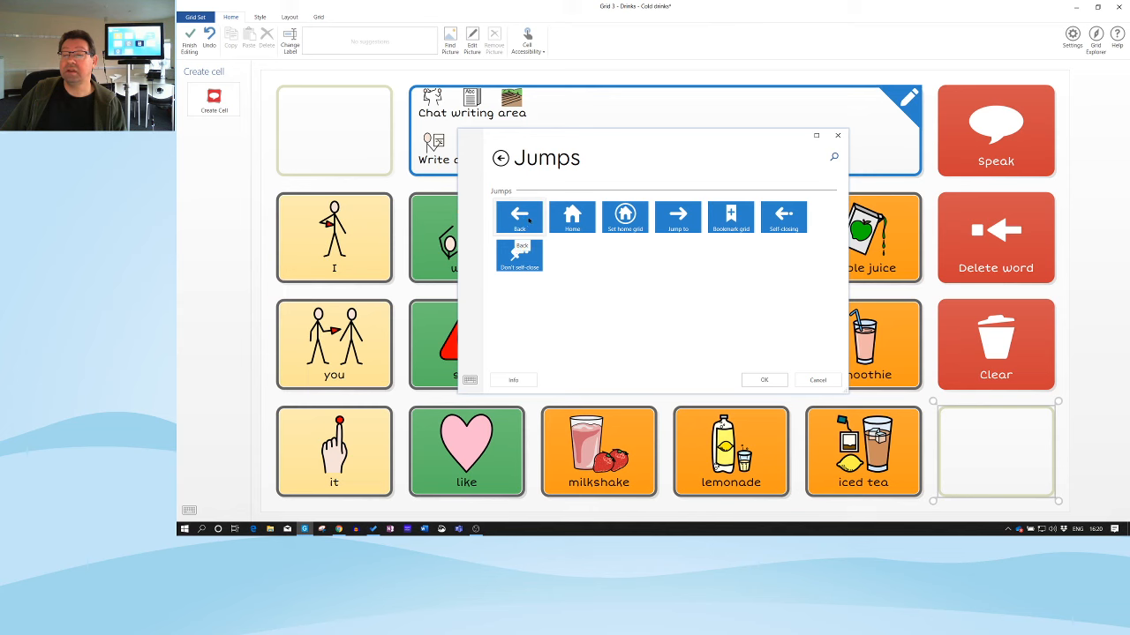
click(529, 222)
click(764, 381)
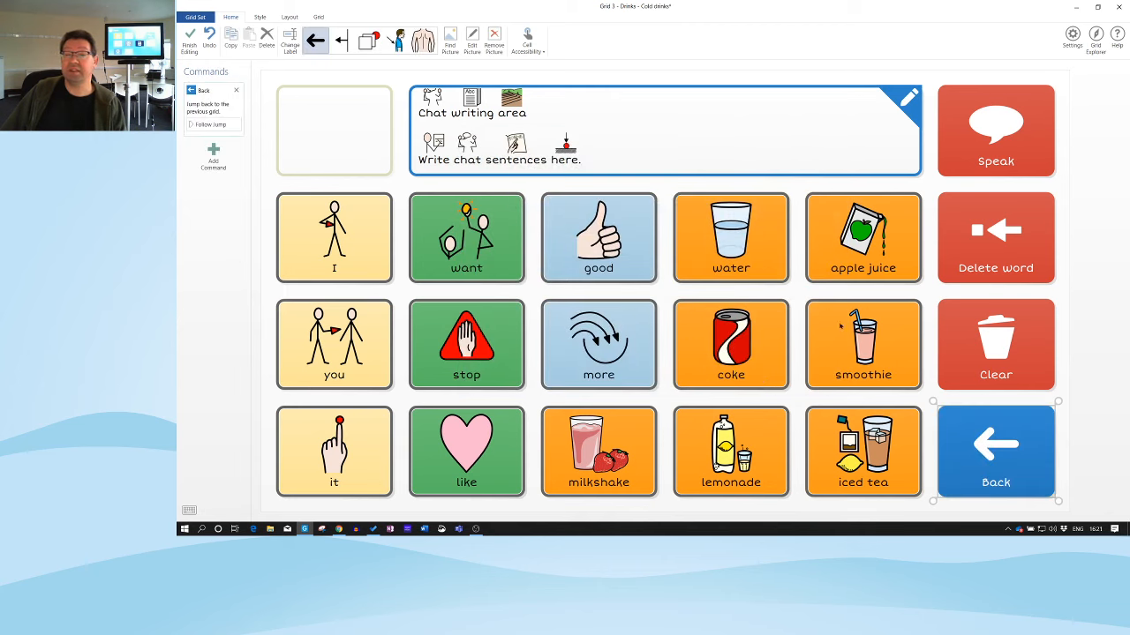
click(259, 17)
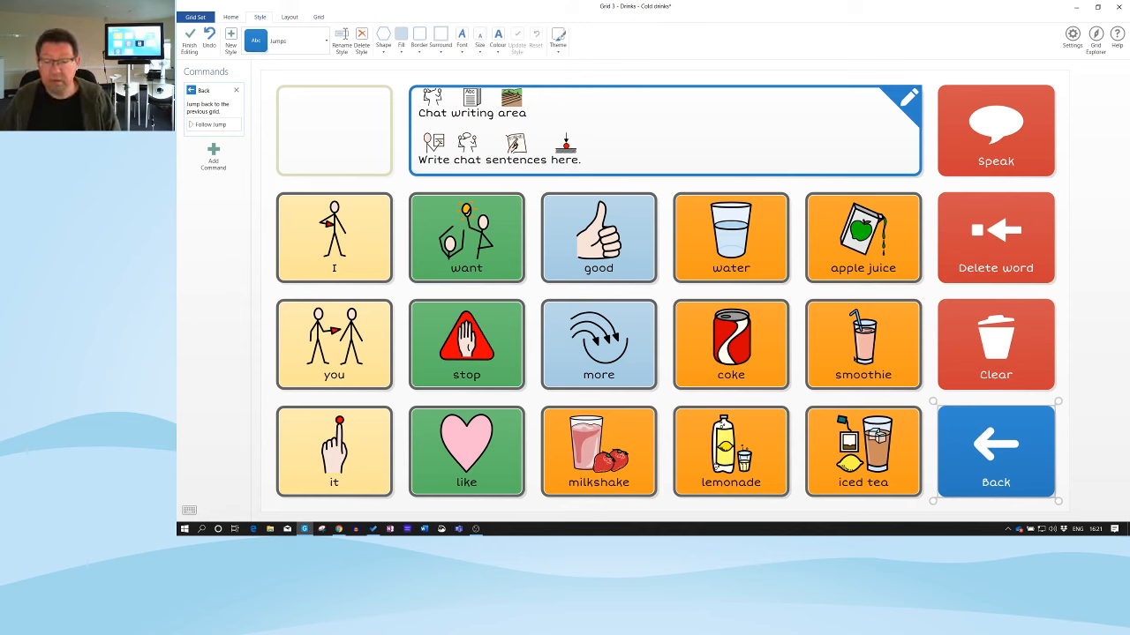
Add a Home jump cell in the empty top-left spot, then finish editing and save the Drinks grid set
click(336, 141)
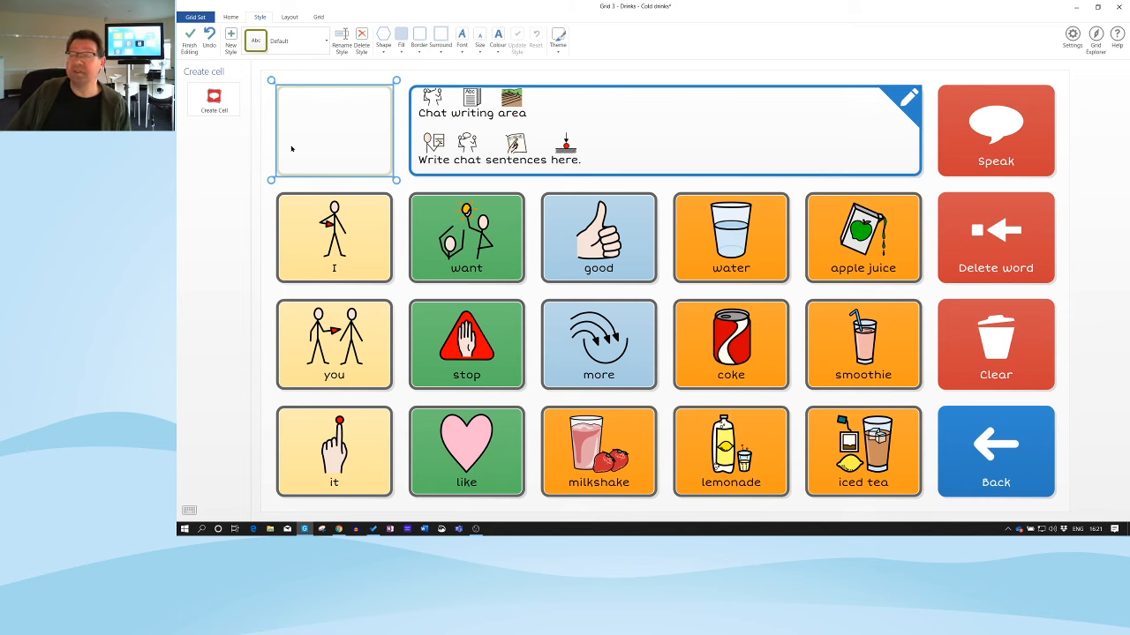
click(217, 107)
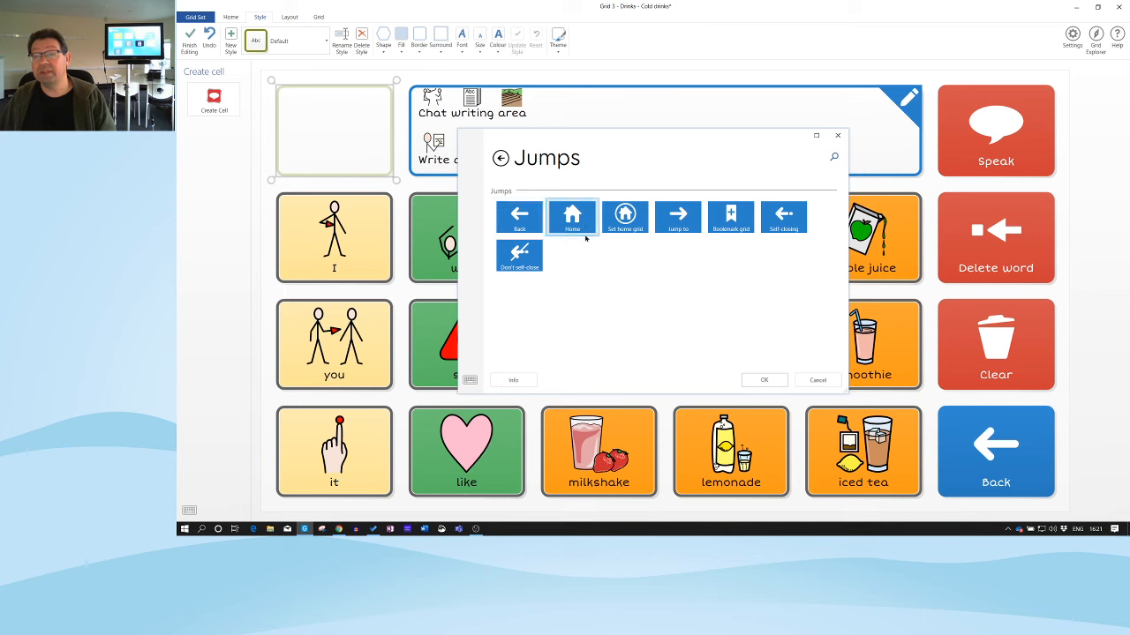
click(764, 376)
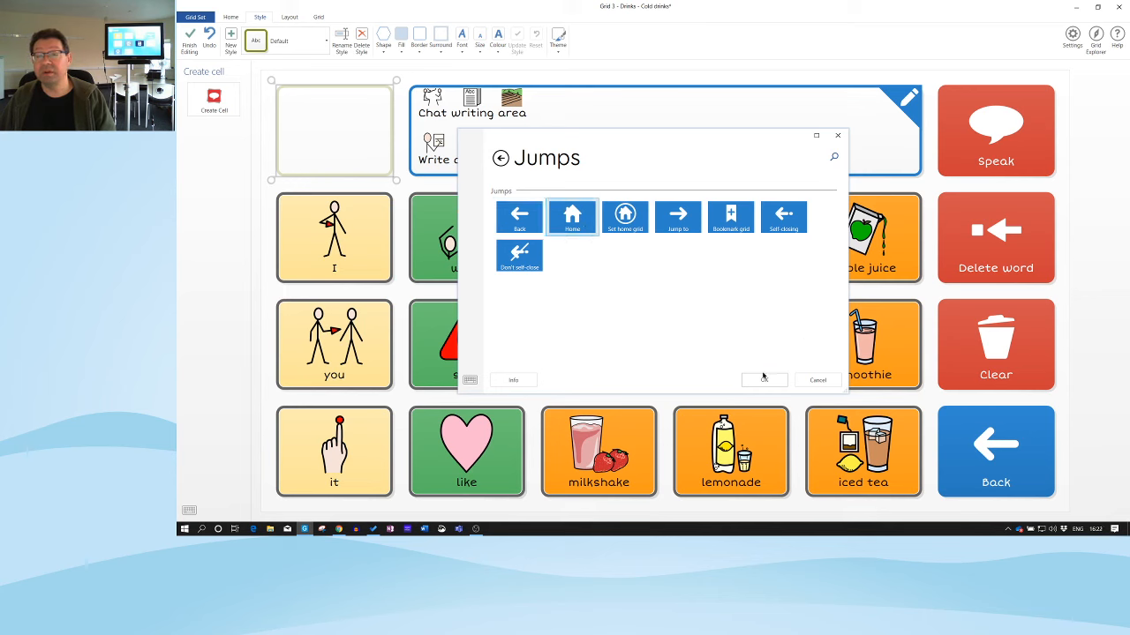
click(762, 380)
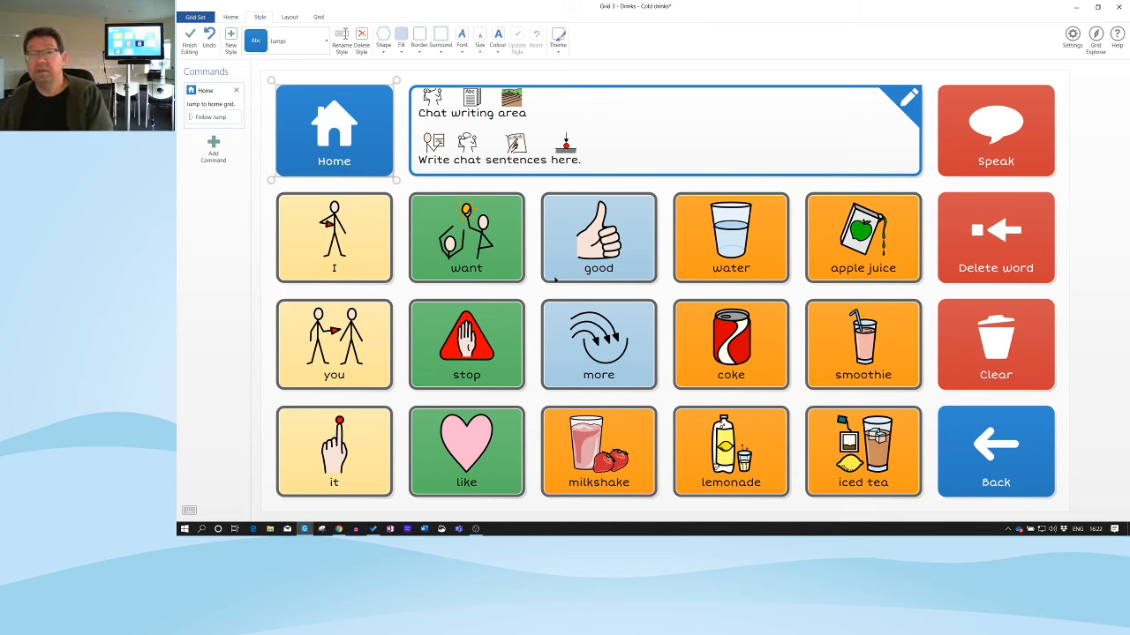
click(191, 43)
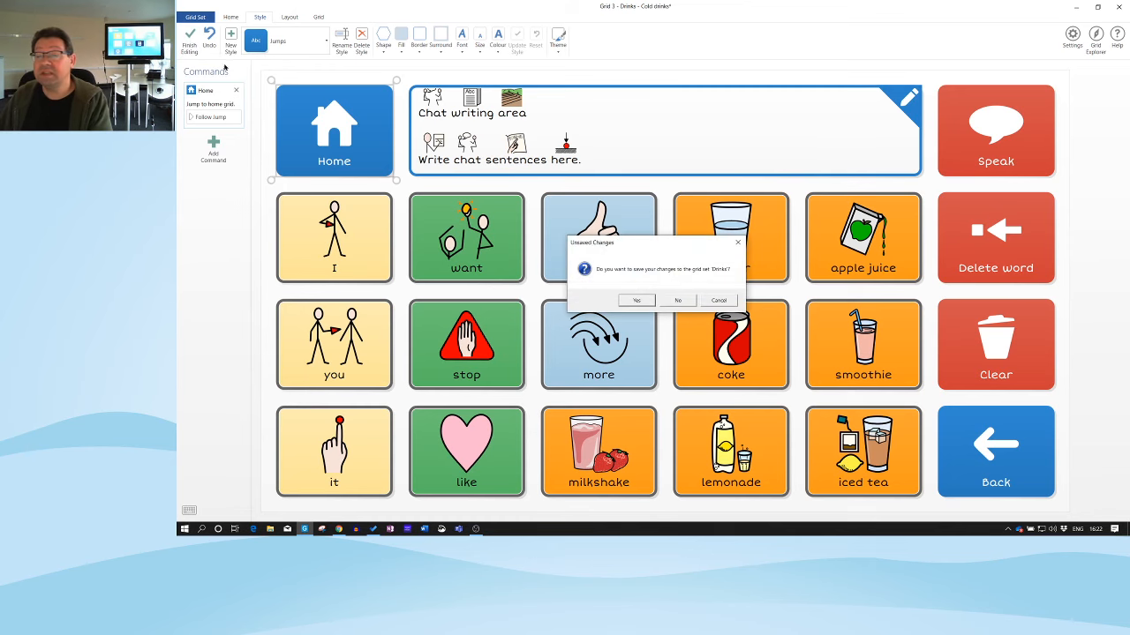
click(647, 300)
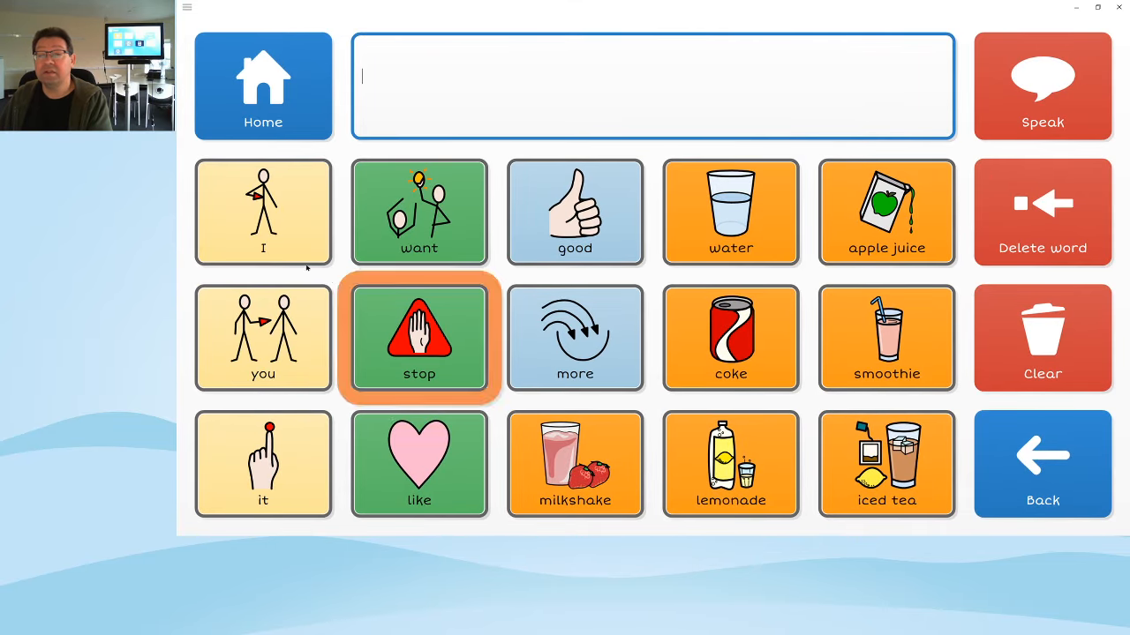
Compose the message 'I want apple juice' in use mode, then clear it
click(277, 245)
click(432, 234)
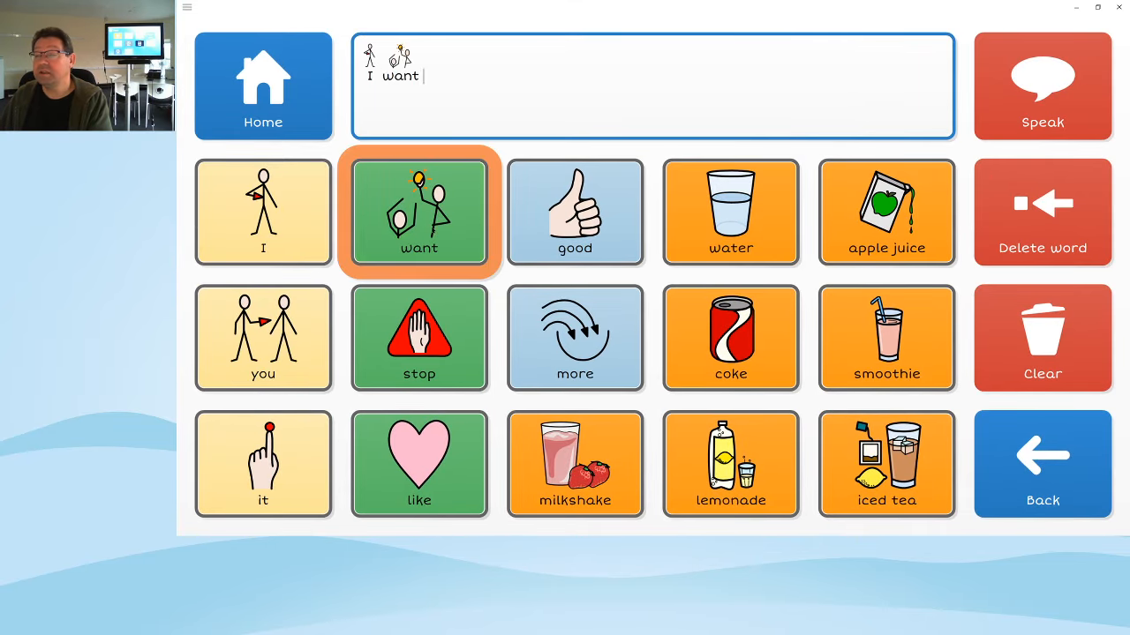
click(915, 233)
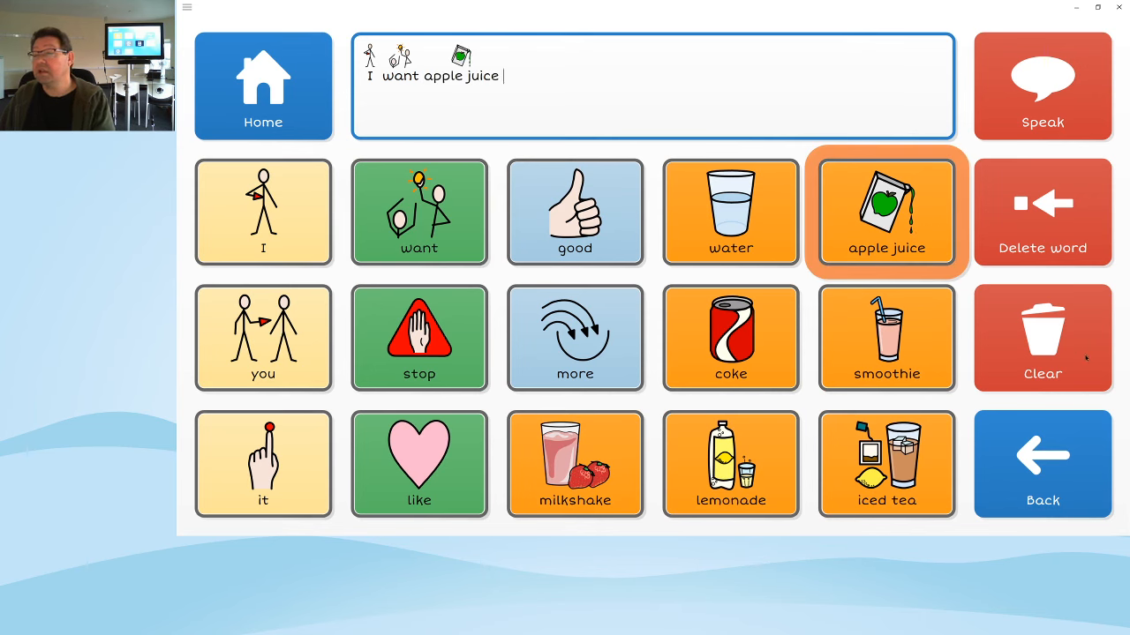
click(1050, 326)
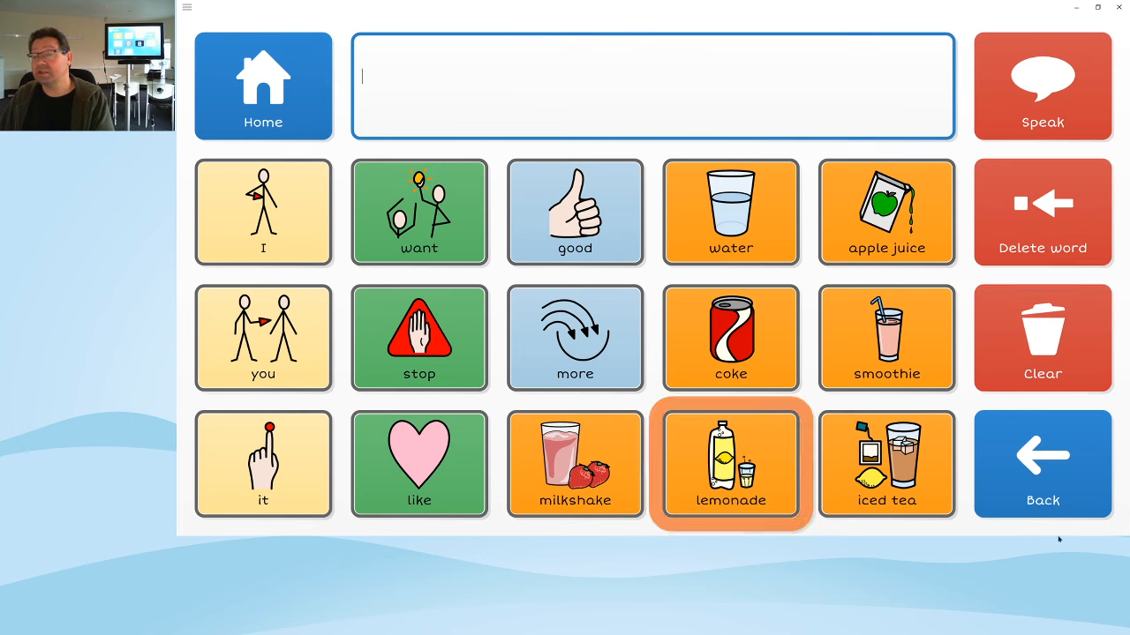
Jump Back to the hot drinks grid and compose 'I want espresso'
click(1055, 466)
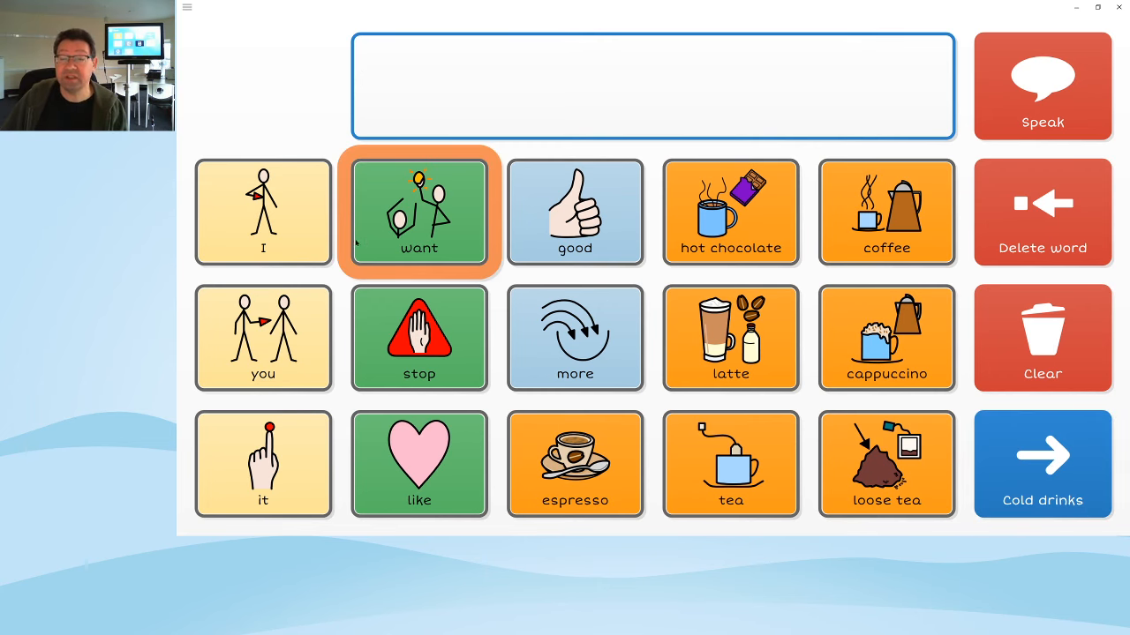
click(295, 240)
click(471, 238)
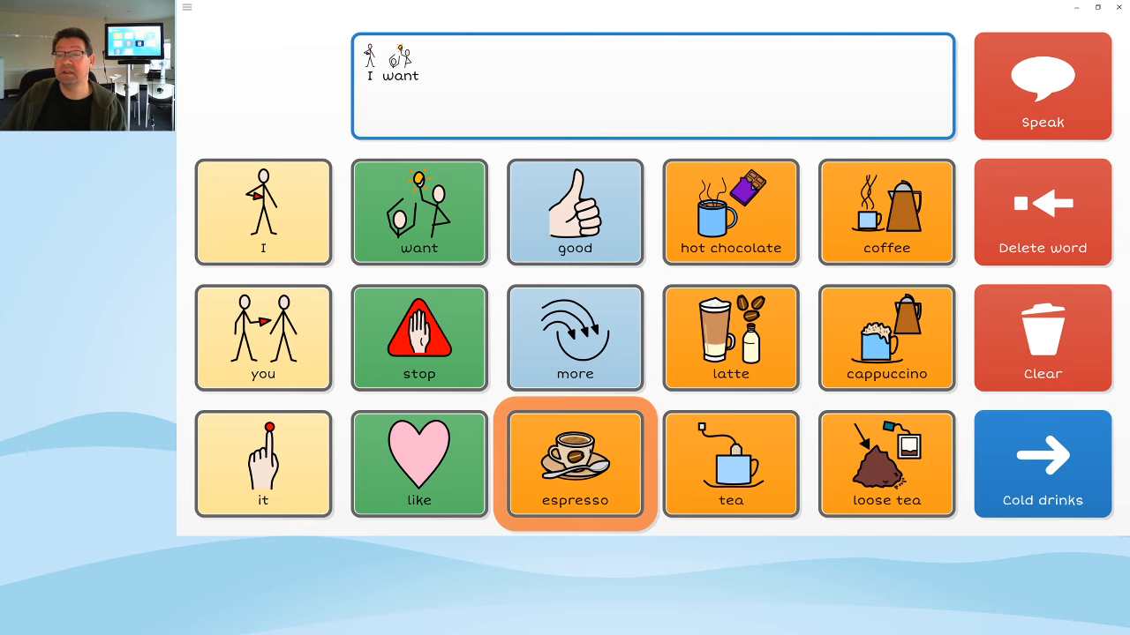
click(575, 463)
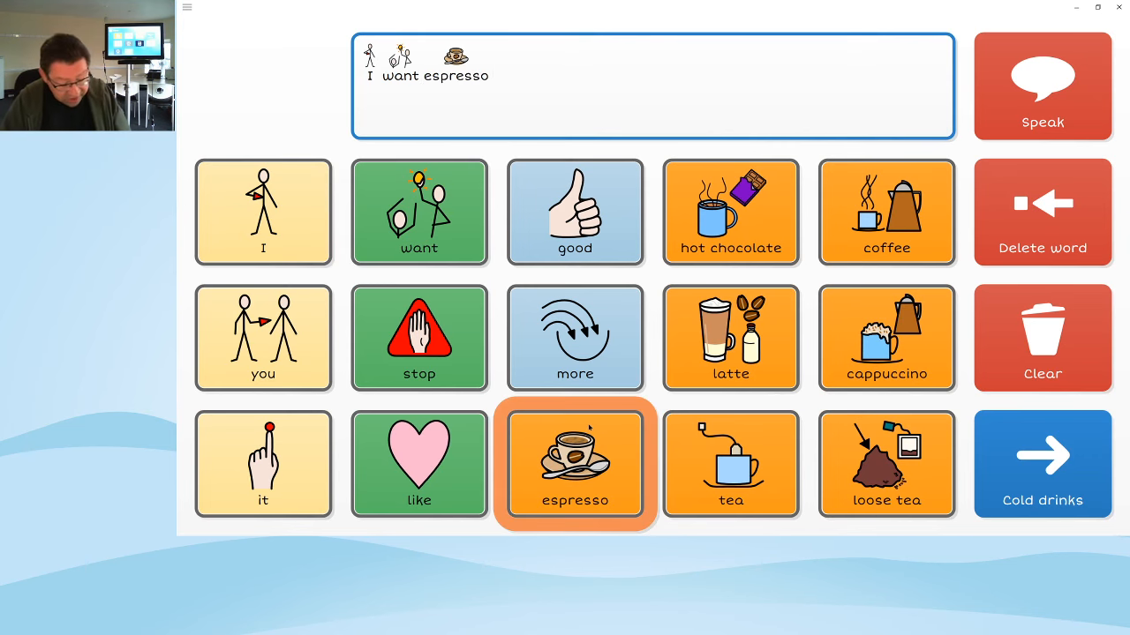